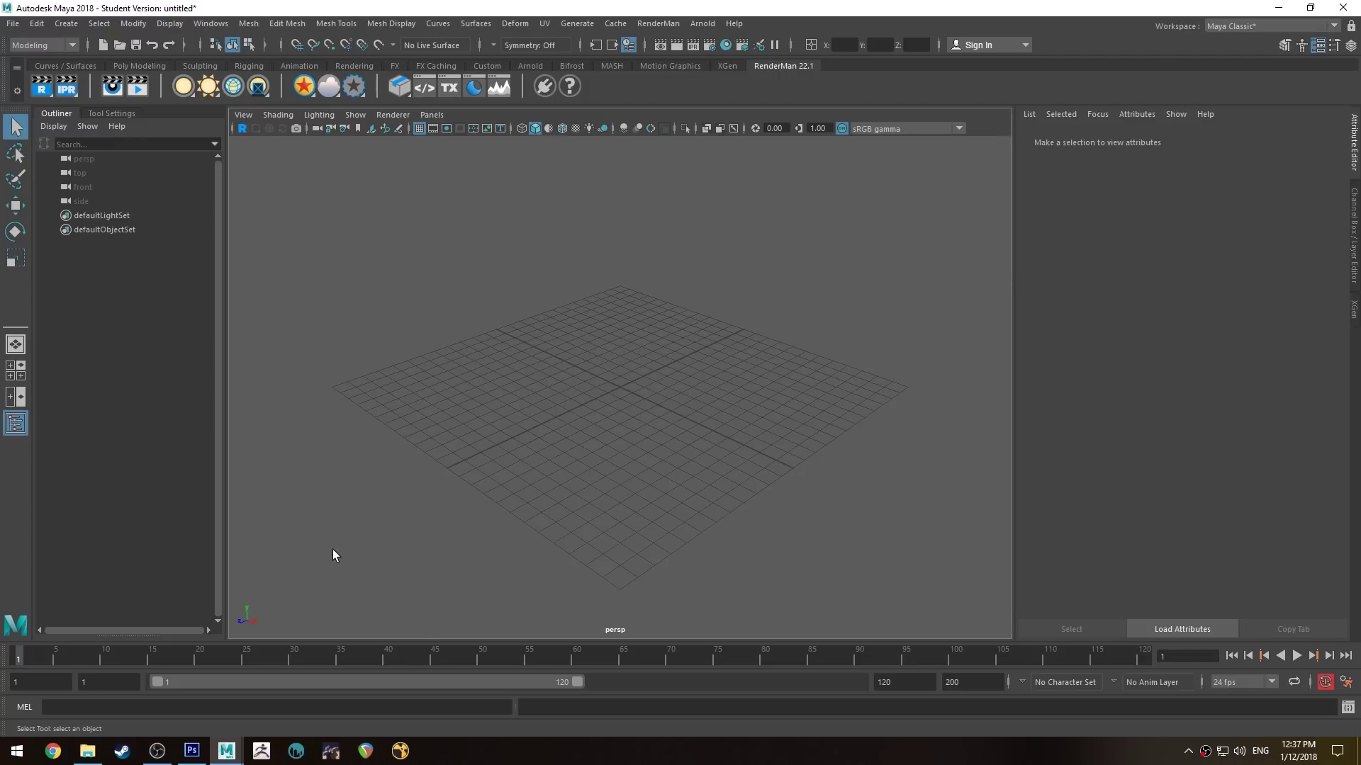
Step: Nudge the Layer 0 copy leaf upward with the Move tool so its tip nears the top edge
{"action": "left_click", "coordinate": [192, 751]}
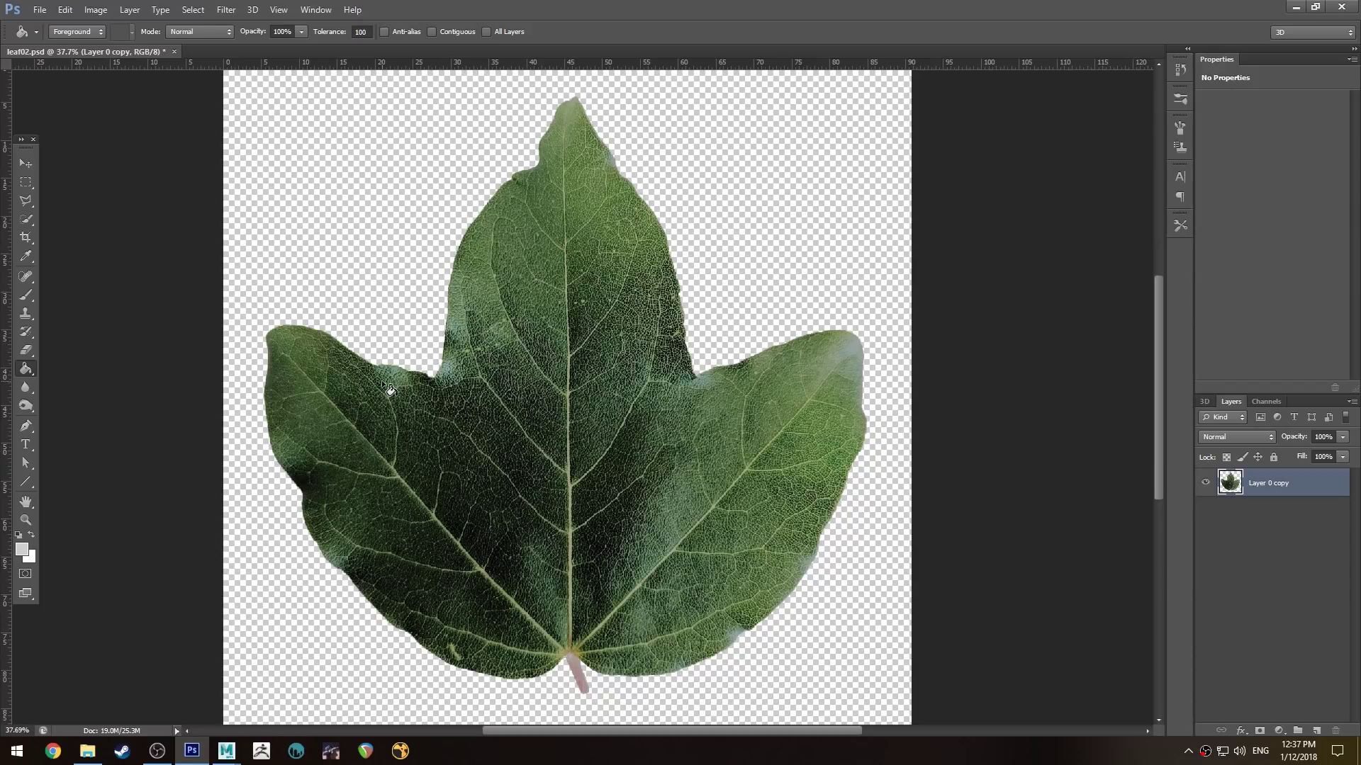
{"action": "scroll", "coordinate": [381, 380], "scroll_direction": "down", "scroll_amount": 2, "text": "alt"}
{"action": "scroll", "coordinate": [455, 330], "scroll_direction": "up", "scroll_amount": 2, "text": "alt"}
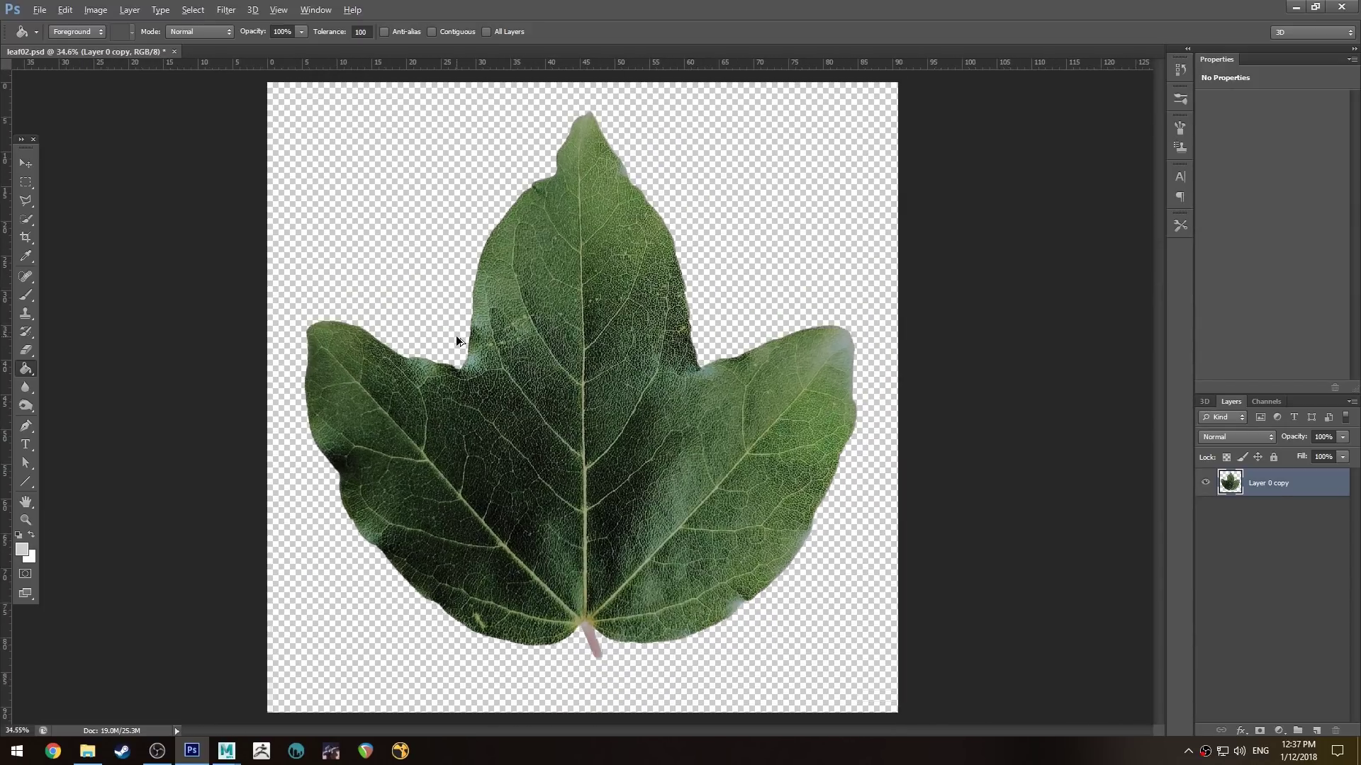
{"action": "scroll", "coordinate": [457, 337], "scroll_direction": "up", "scroll_amount": 3, "text": "alt"}
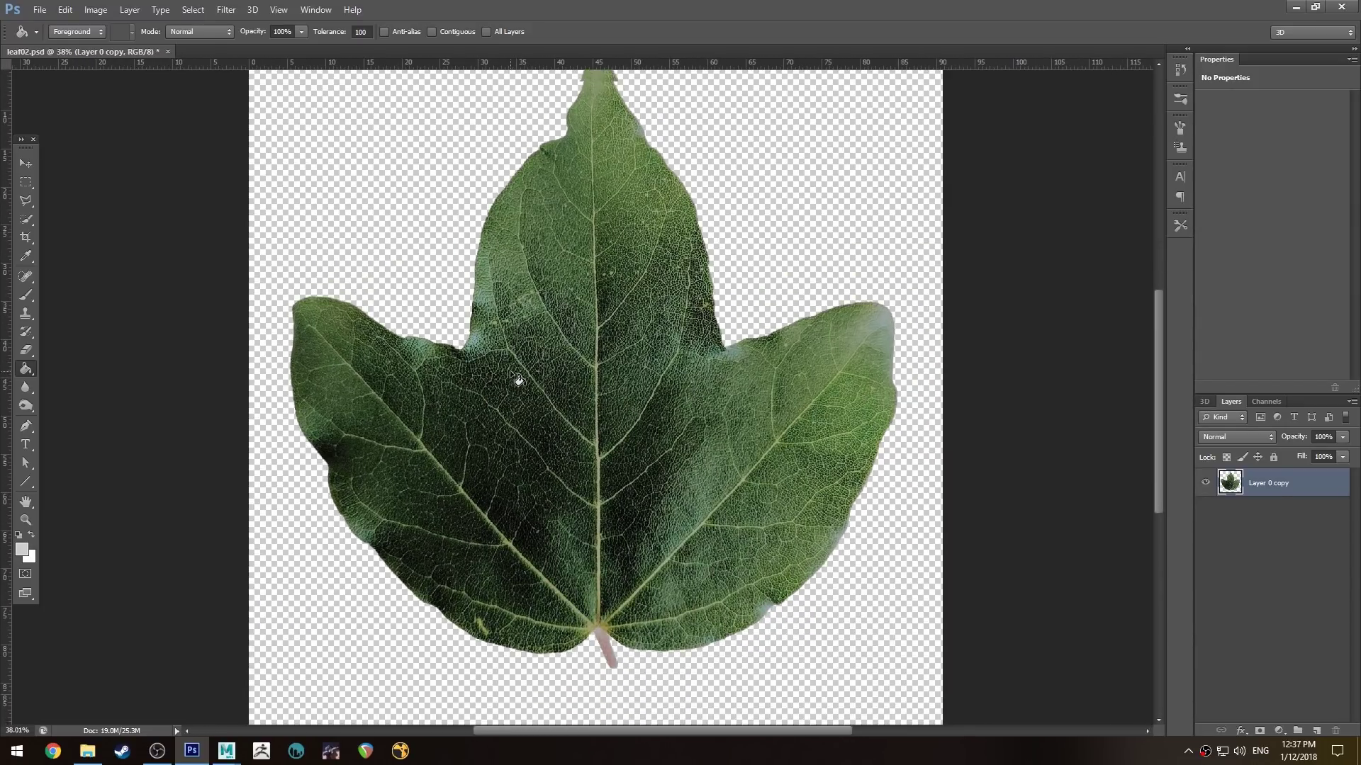
{"action": "scroll", "coordinate": [518, 380], "scroll_direction": "up", "scroll_amount": 1}
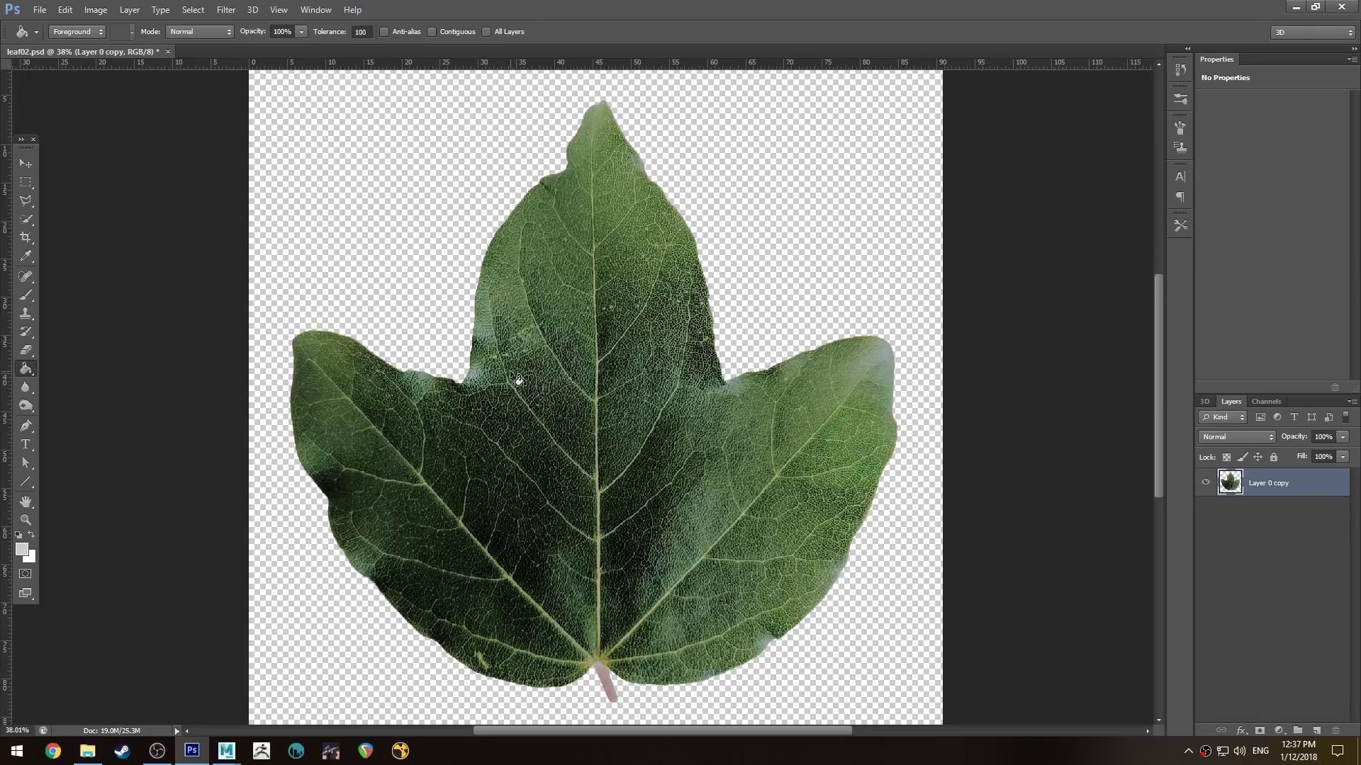
{"action": "key", "text": "v"}
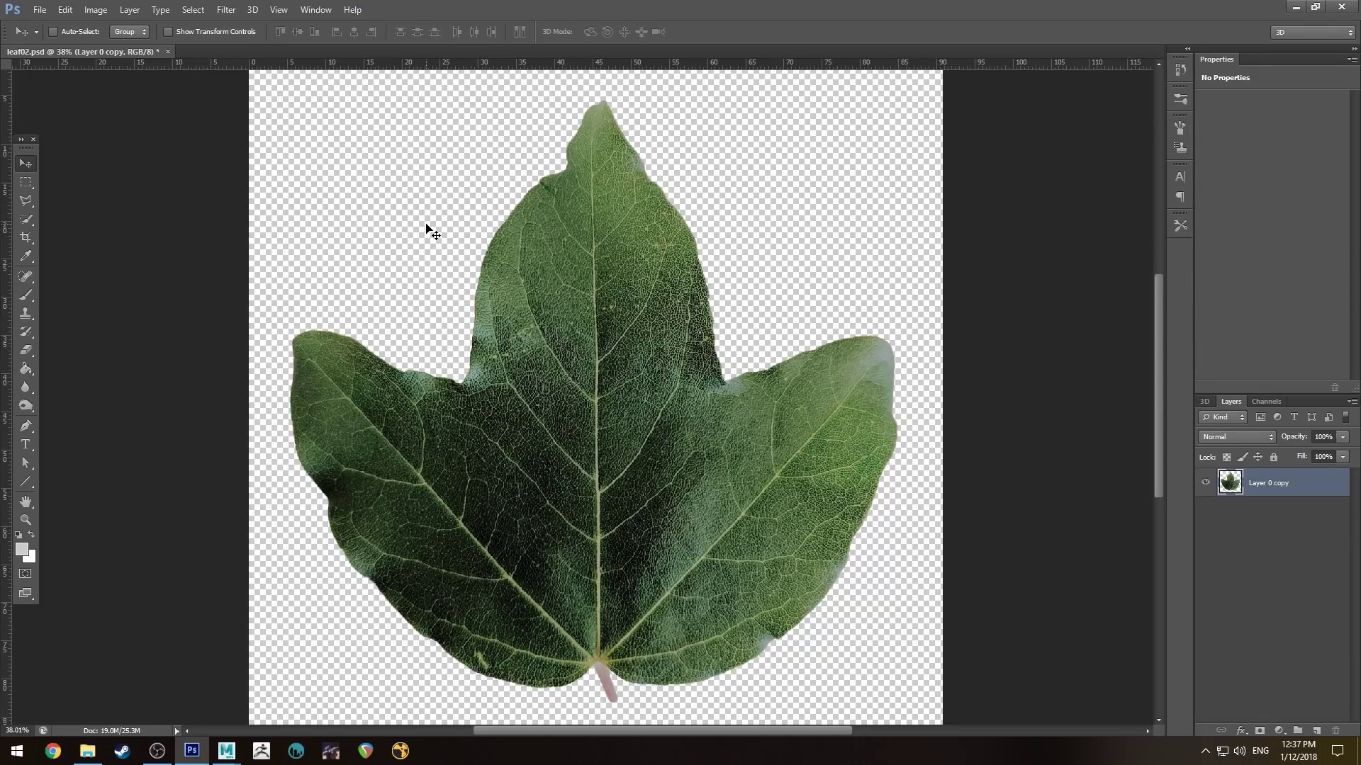
{"action": "scroll", "coordinate": [429, 230], "scroll_direction": "down", "scroll_amount": 1}
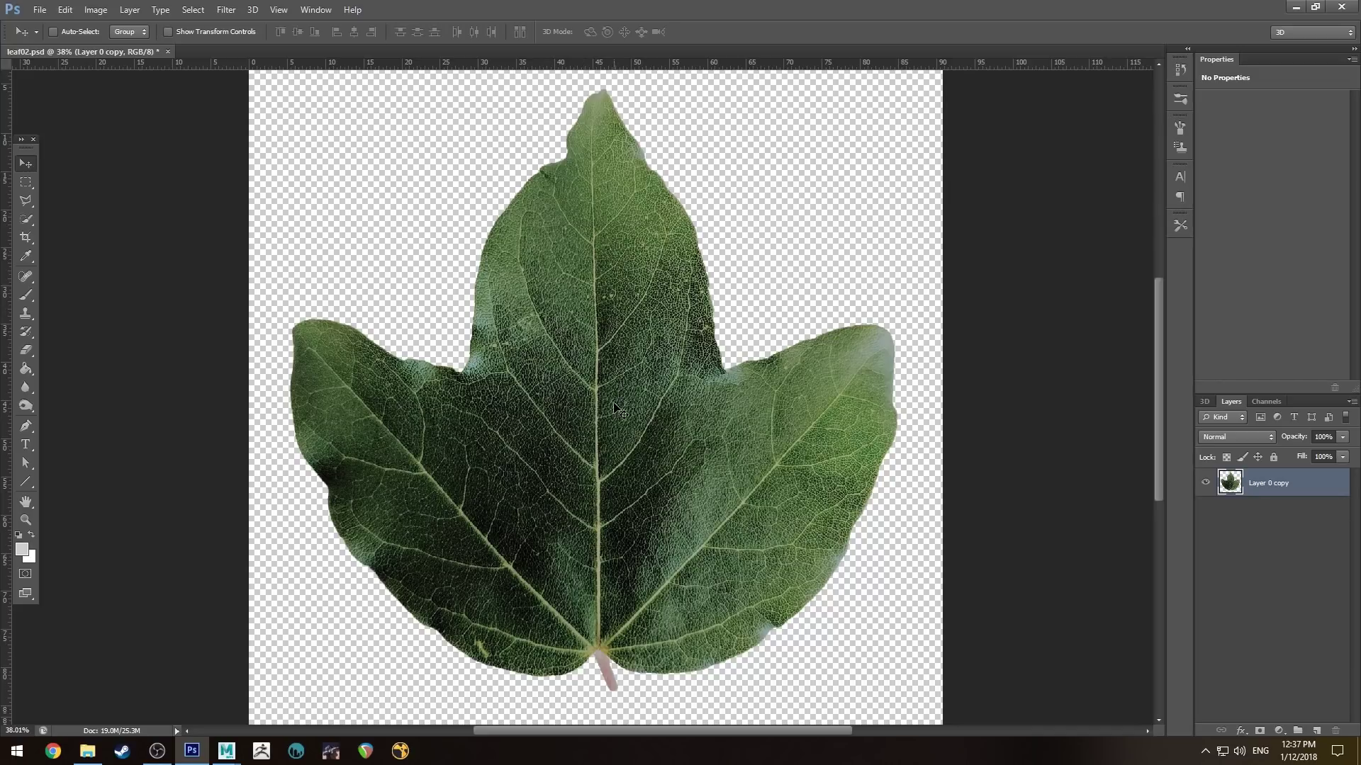
{"action": "key", "text": "shift+Up"}
{"action": "key", "text": "shift+Up"}
{"action": "key", "text": "shift+Up"}
{"action": "key", "text": "shift+Up"}
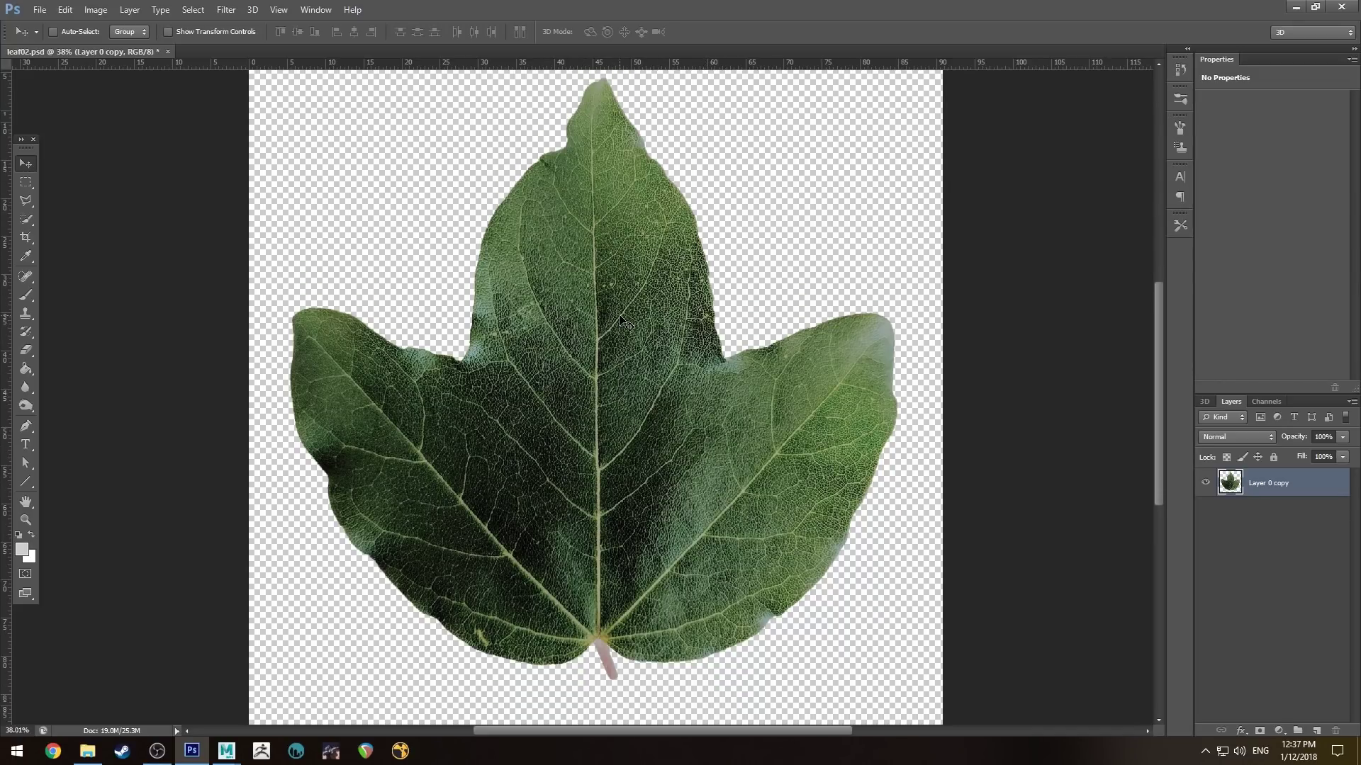
Step: Add a new layer, load the Layer 0 copy leaf outline as a selection, and hide Layer 0 copy
{"action": "left_click", "coordinate": [1316, 730]}
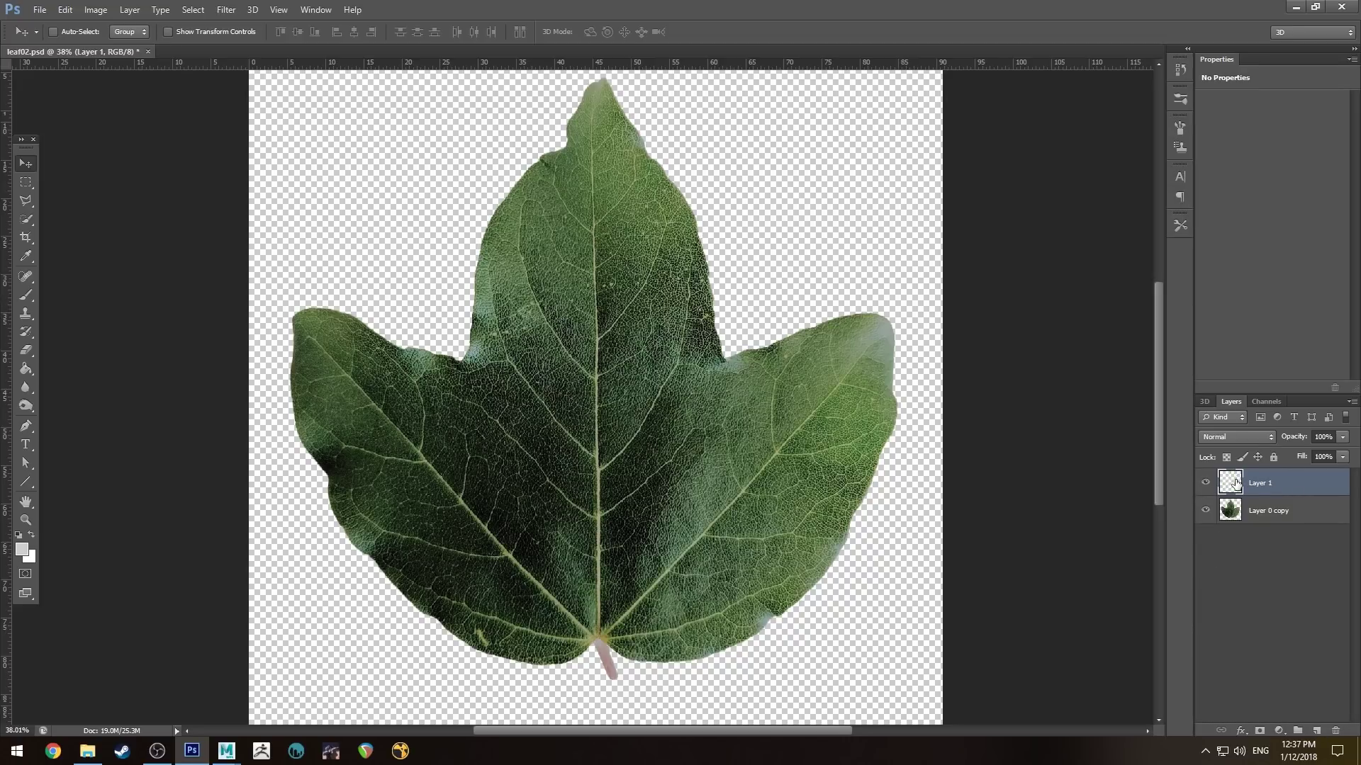
{"action": "left_click", "coordinate": [1232, 512], "text": "ctrl"}
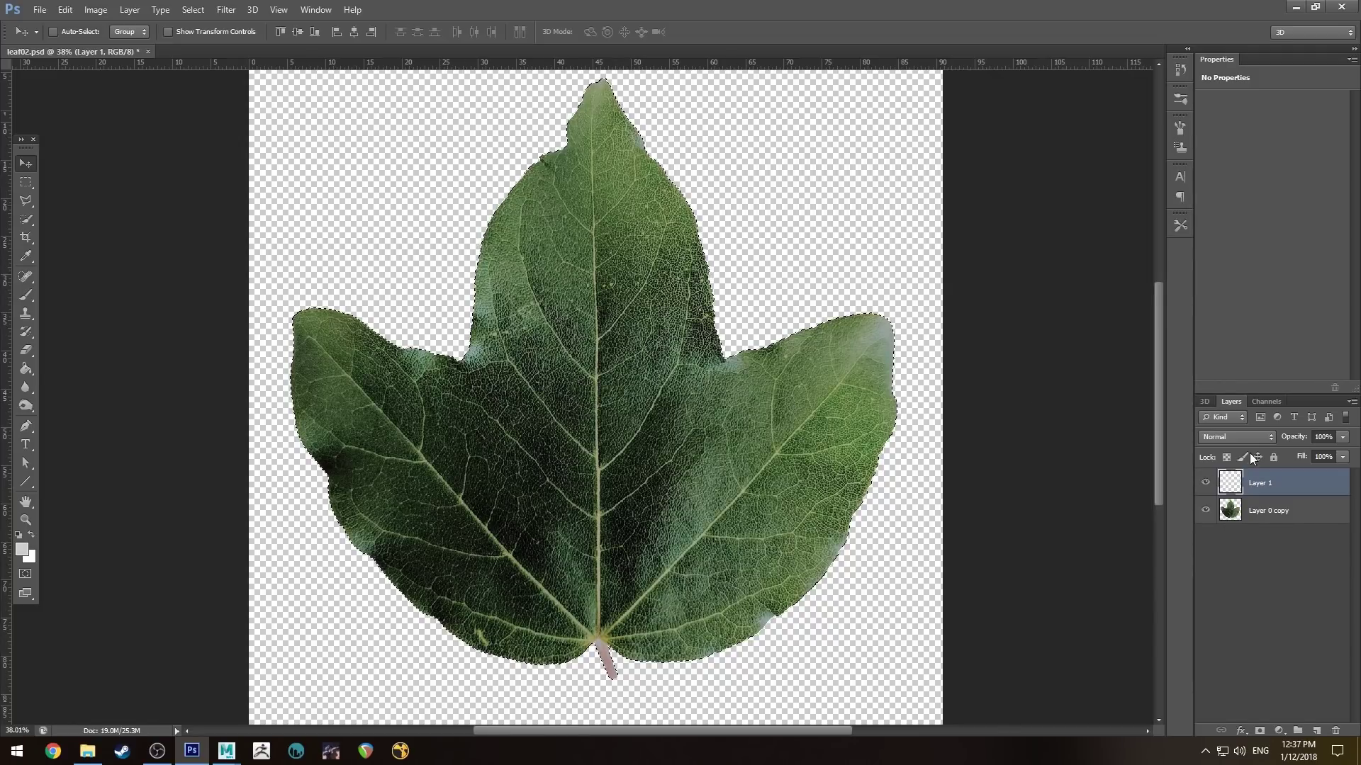
{"action": "left_click", "coordinate": [1207, 484]}
{"action": "left_click", "coordinate": [1207, 510]}
Step: Fill the leaf selection with solid white using the Paint Bucket
{"action": "key", "text": "g"}
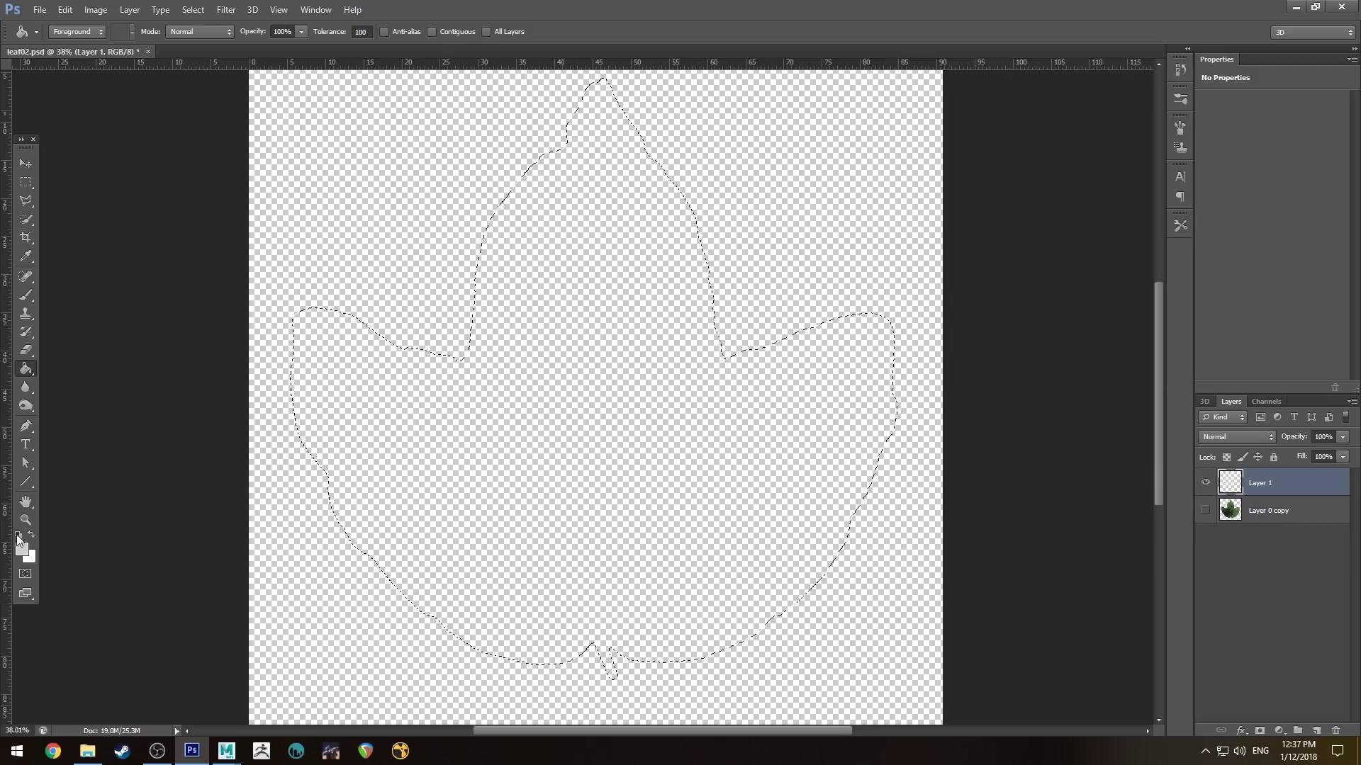
{"action": "key", "text": "d"}
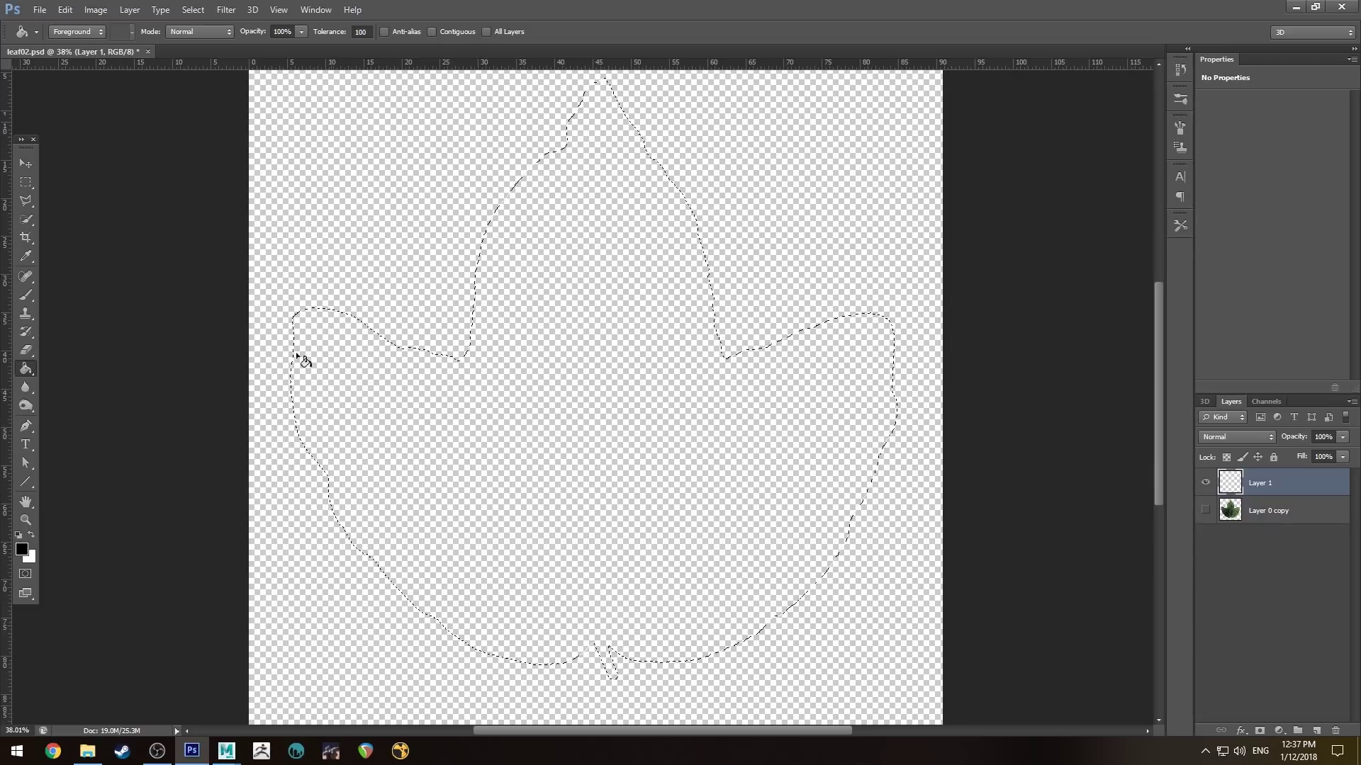
{"action": "left_click", "coordinate": [31, 534]}
{"action": "left_click", "coordinate": [645, 485]}
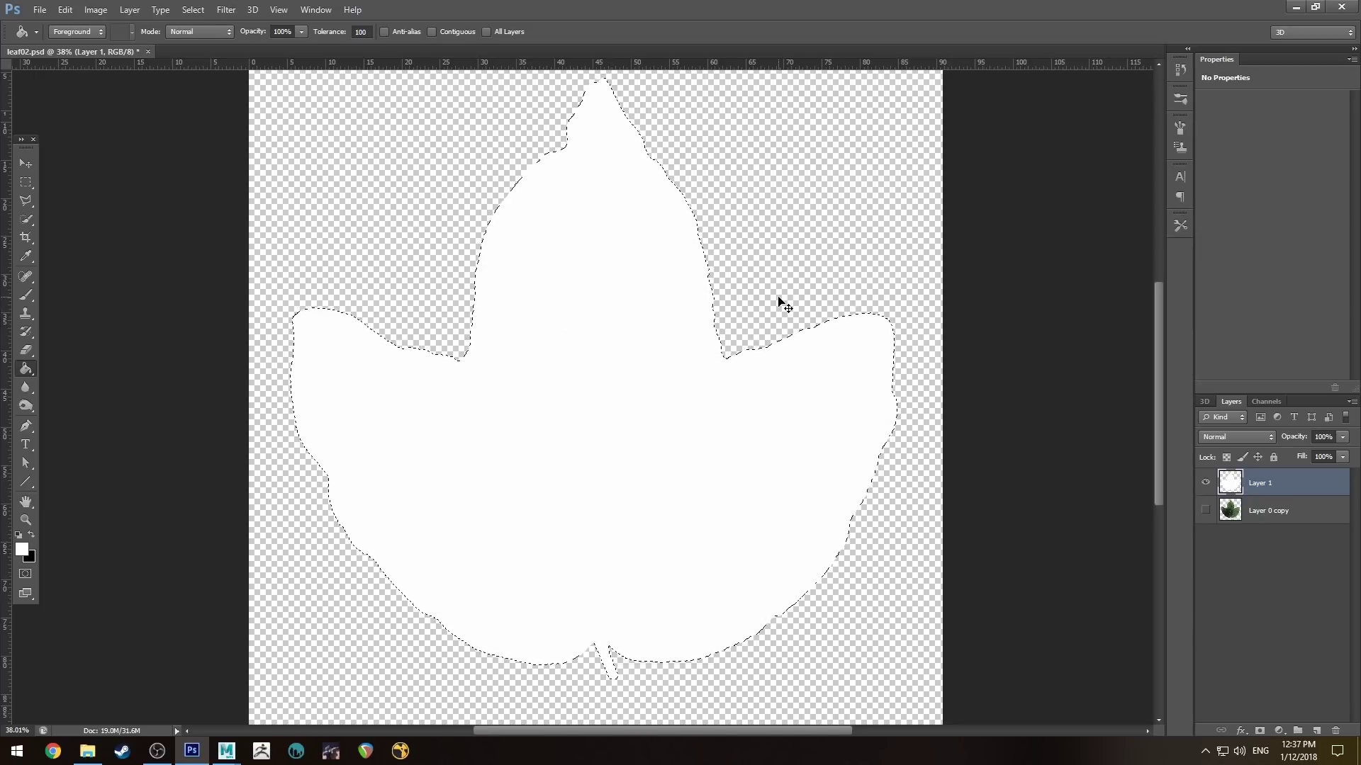
Step: Undo the accidental white fill and fill the area around the leaf black instead
{"action": "left_click", "coordinate": [815, 170]}
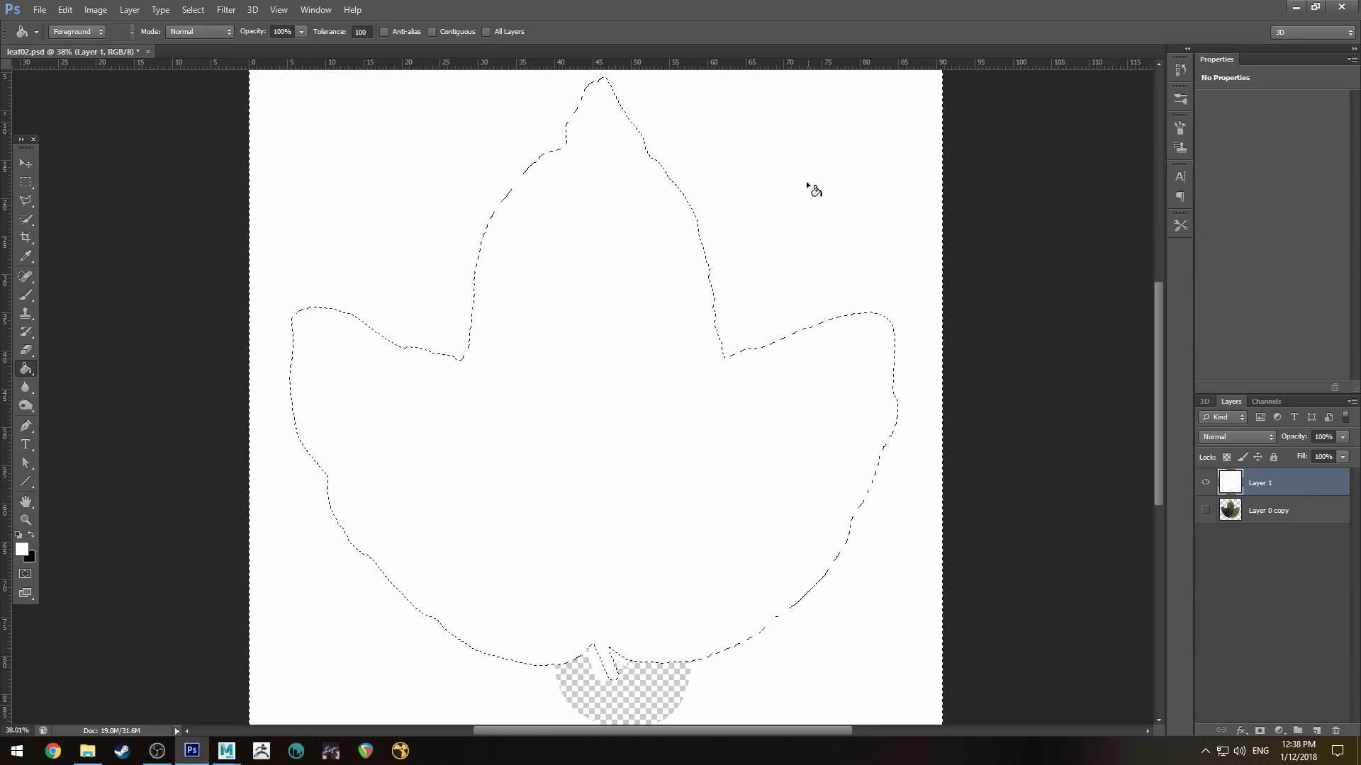
{"action": "key", "text": "ctrl+z"}
{"action": "key", "text": "x"}
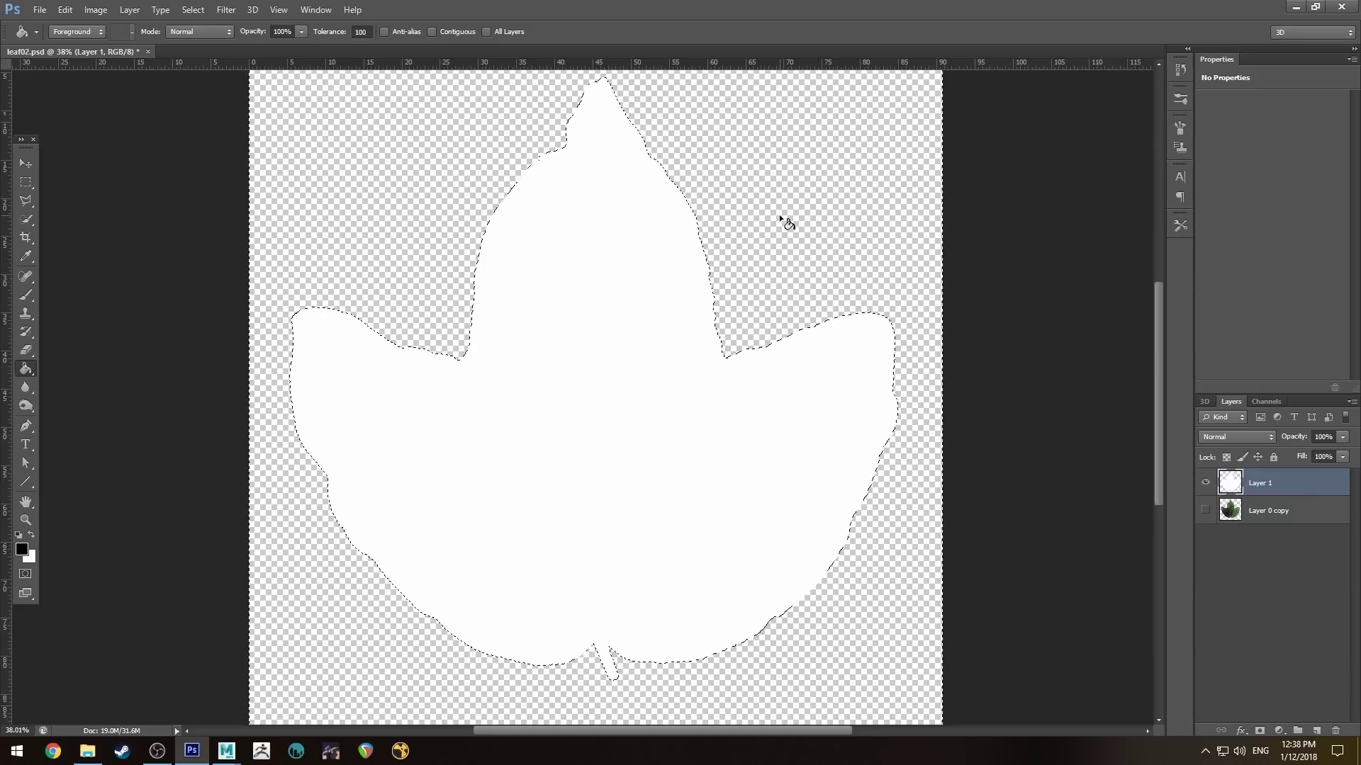
{"action": "left_click", "coordinate": [780, 214]}
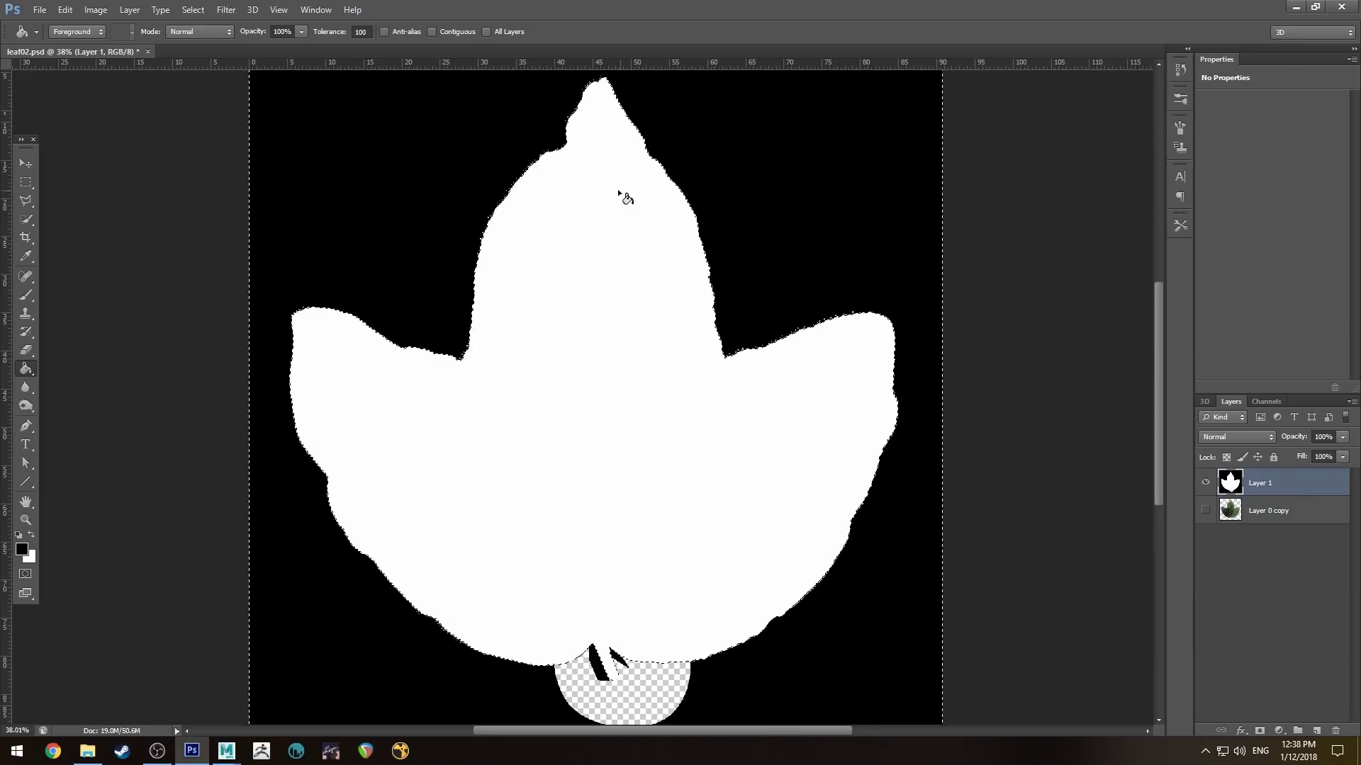
Step: Fill the leftover patch under the stem black and clear the selection
{"action": "scroll", "coordinate": [833, 477], "scroll_direction": "down", "scroll_amount": 1}
{"action": "scroll", "coordinate": [779, 425], "scroll_direction": "down", "scroll_amount": 5}
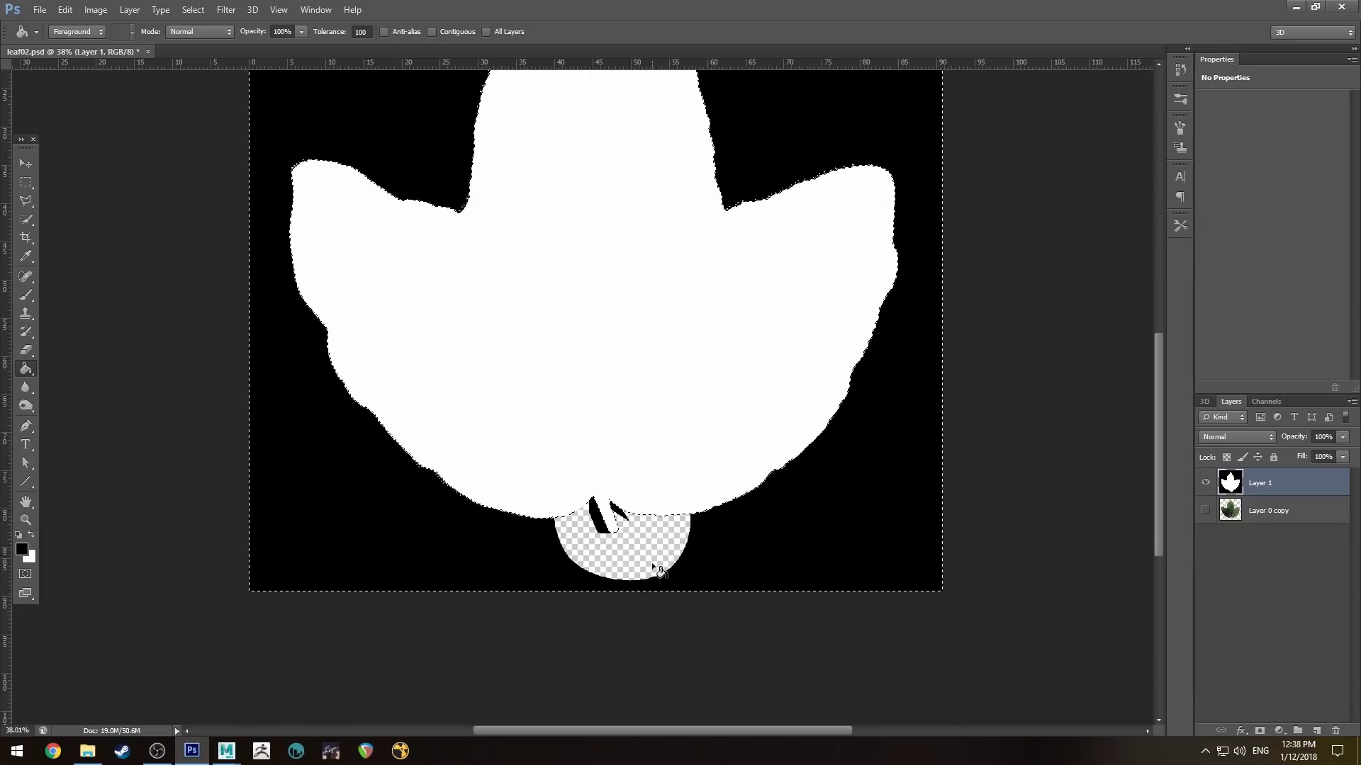
{"action": "scroll", "coordinate": [652, 559], "scroll_direction": "up", "scroll_amount": 3, "text": "alt"}
{"action": "scroll", "coordinate": [644, 547], "scroll_direction": "up", "scroll_amount": 3, "text": "alt"}
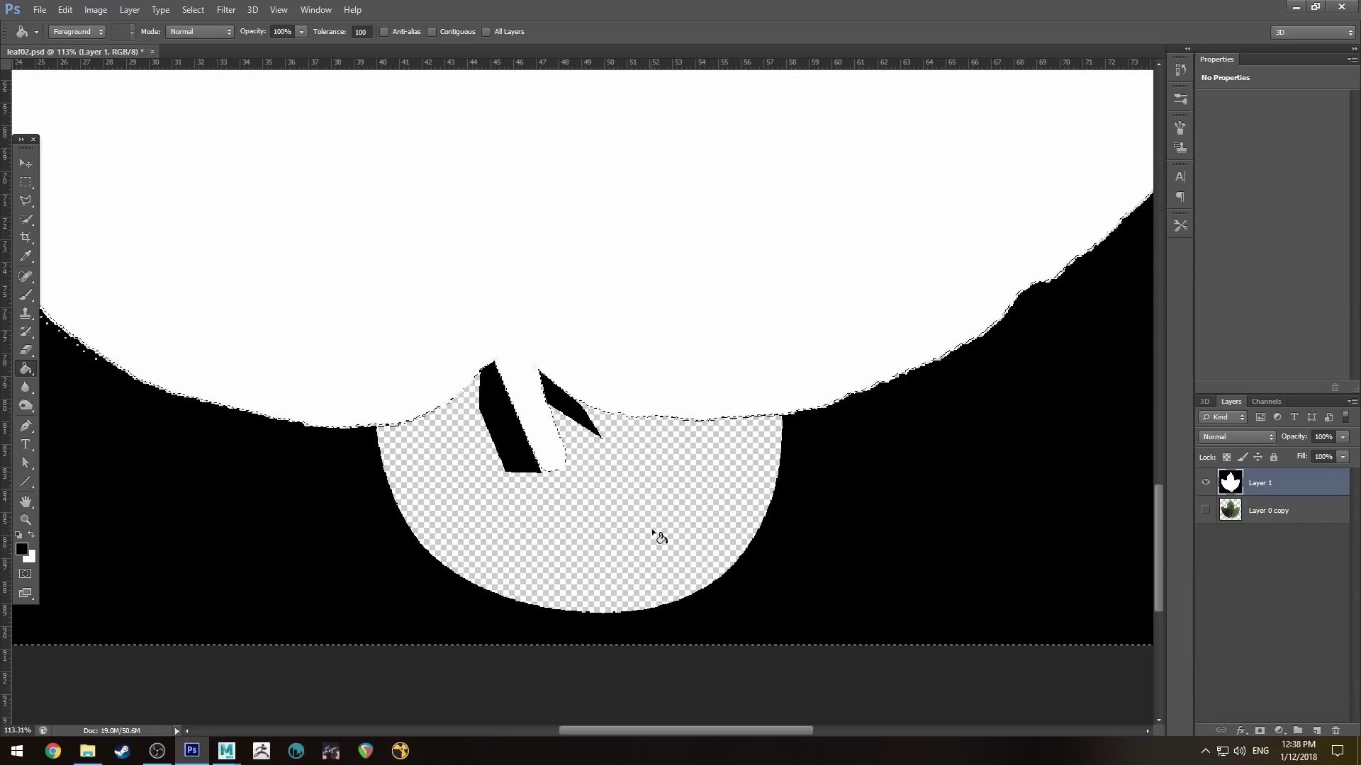
{"action": "left_click", "coordinate": [698, 513]}
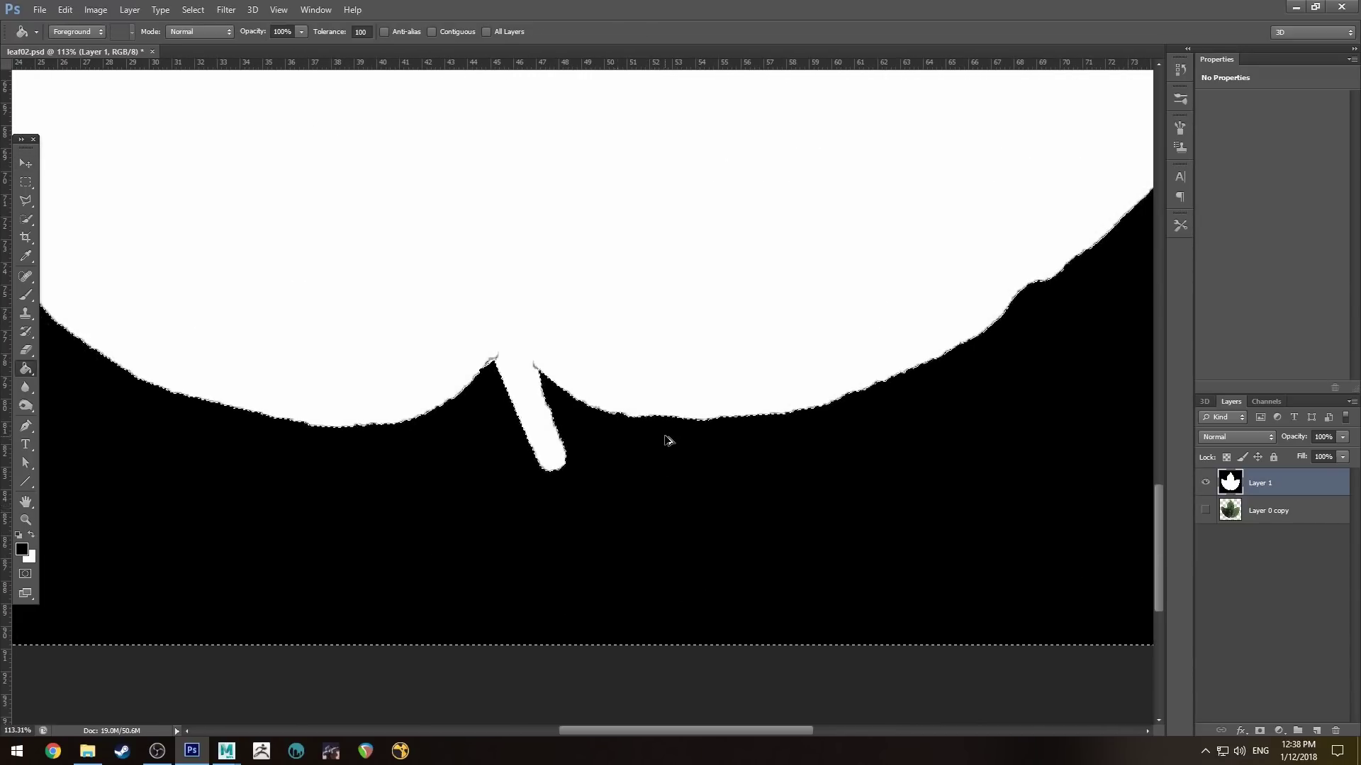
{"action": "scroll", "coordinate": [646, 418], "scroll_direction": "down", "scroll_amount": 6, "text": "alt"}
{"action": "key", "text": "ctrl+d"}
{"action": "scroll", "coordinate": [645, 553], "scroll_direction": "up", "scroll_amount": 2, "text": "alt"}
{"action": "scroll", "coordinate": [641, 535], "scroll_direction": "down", "scroll_amount": 3, "text": "alt"}
Step: Show Layer 0 copy, hide Layer 1, and fill everything around the green leaf black
{"action": "left_click", "coordinate": [1205, 511]}
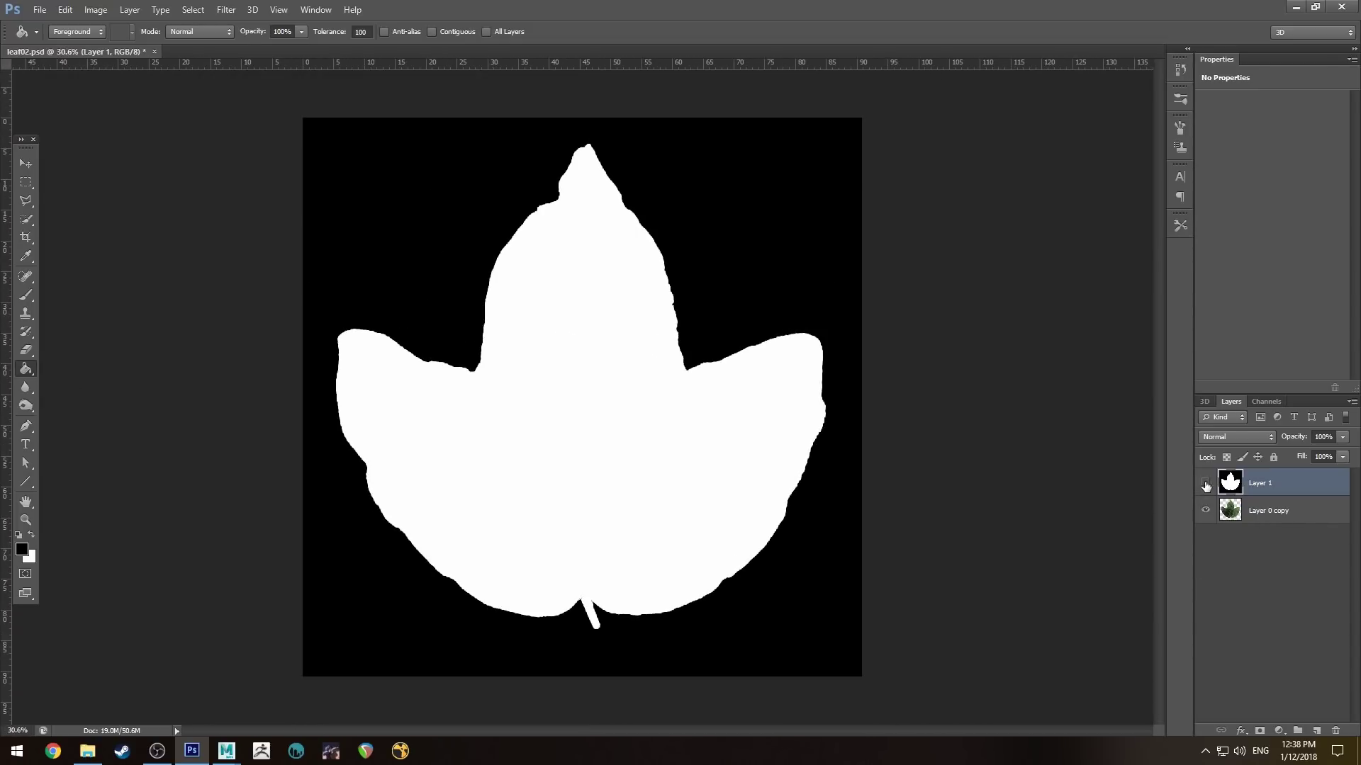
{"action": "left_click", "coordinate": [1205, 483]}
{"action": "left_click", "coordinate": [1230, 510]}
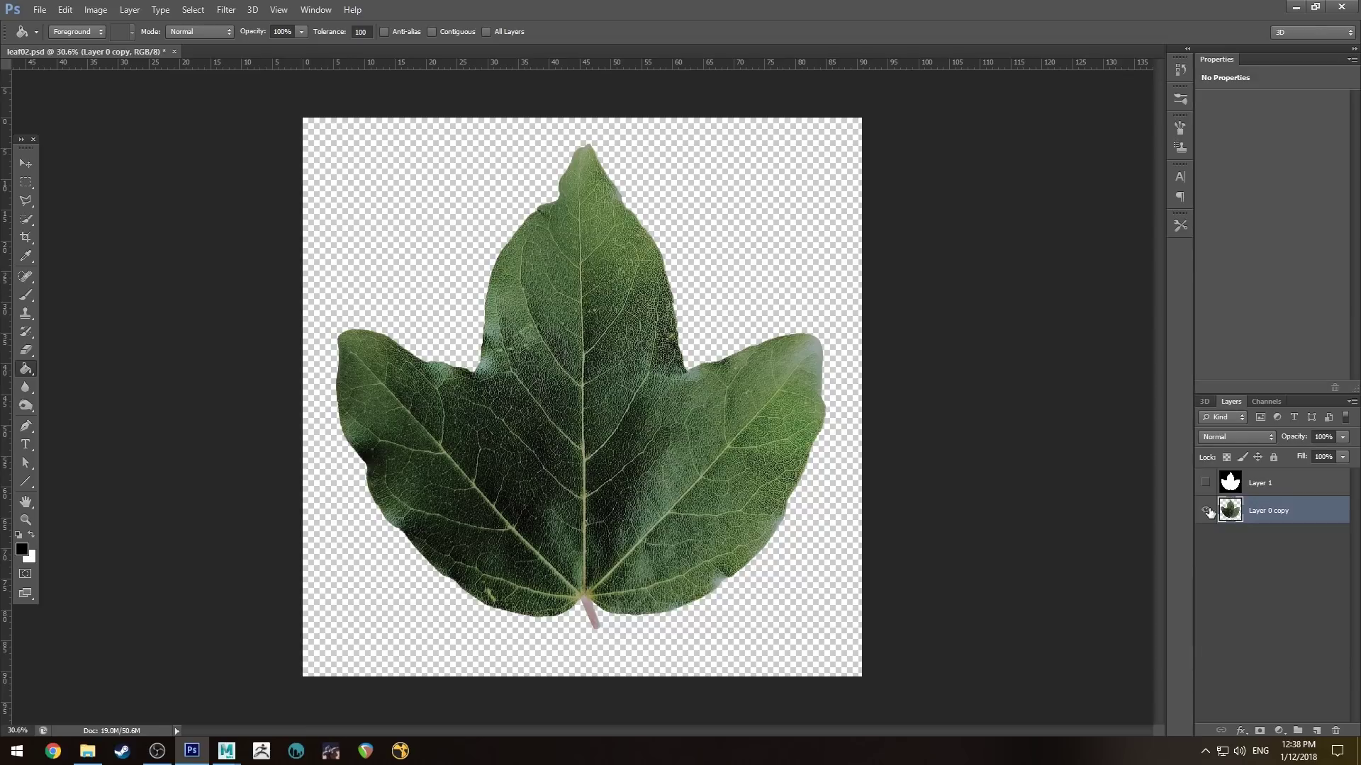
{"action": "left_click", "coordinate": [1229, 510], "text": "ctrl"}
{"action": "key", "text": "ctrl+shift+i"}
{"action": "left_click", "coordinate": [816, 244]}
{"action": "left_click", "coordinate": [615, 648]}
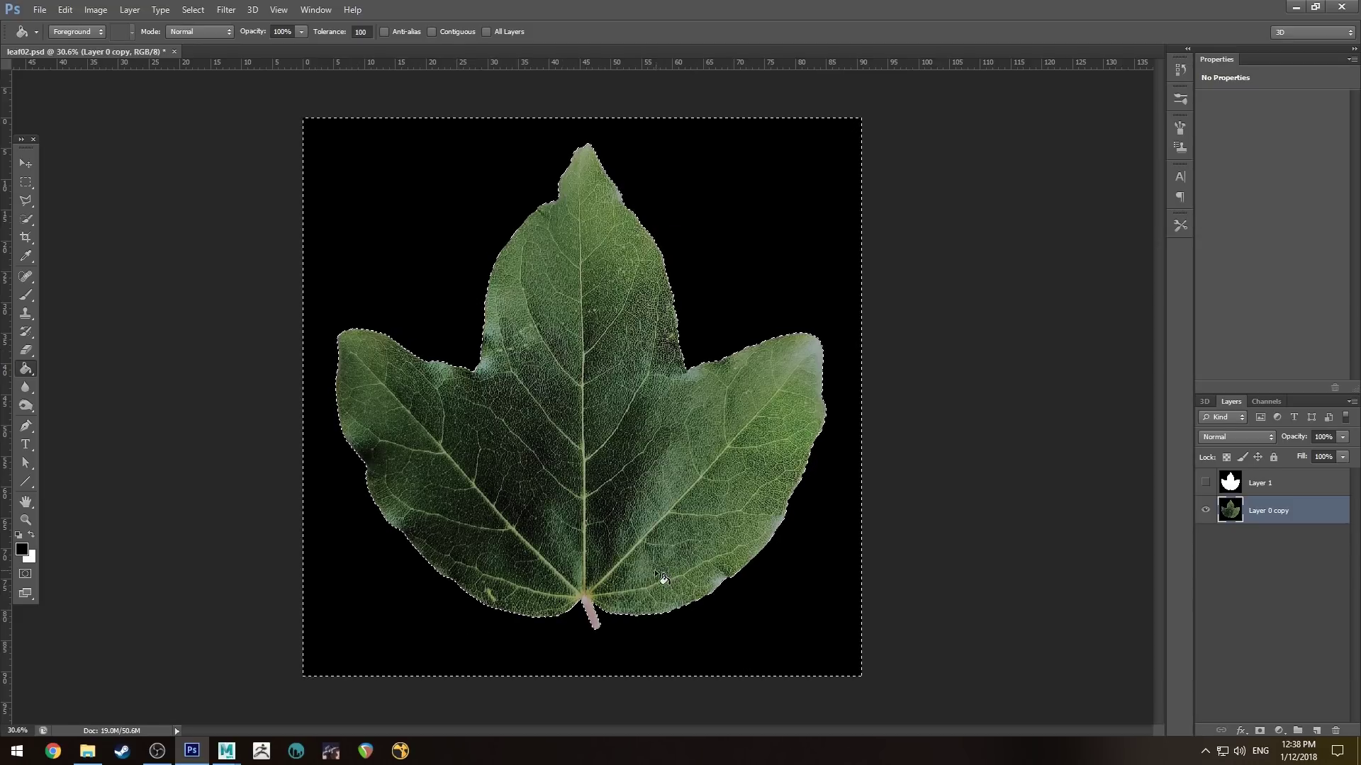
{"action": "key", "text": "ctrl+d"}
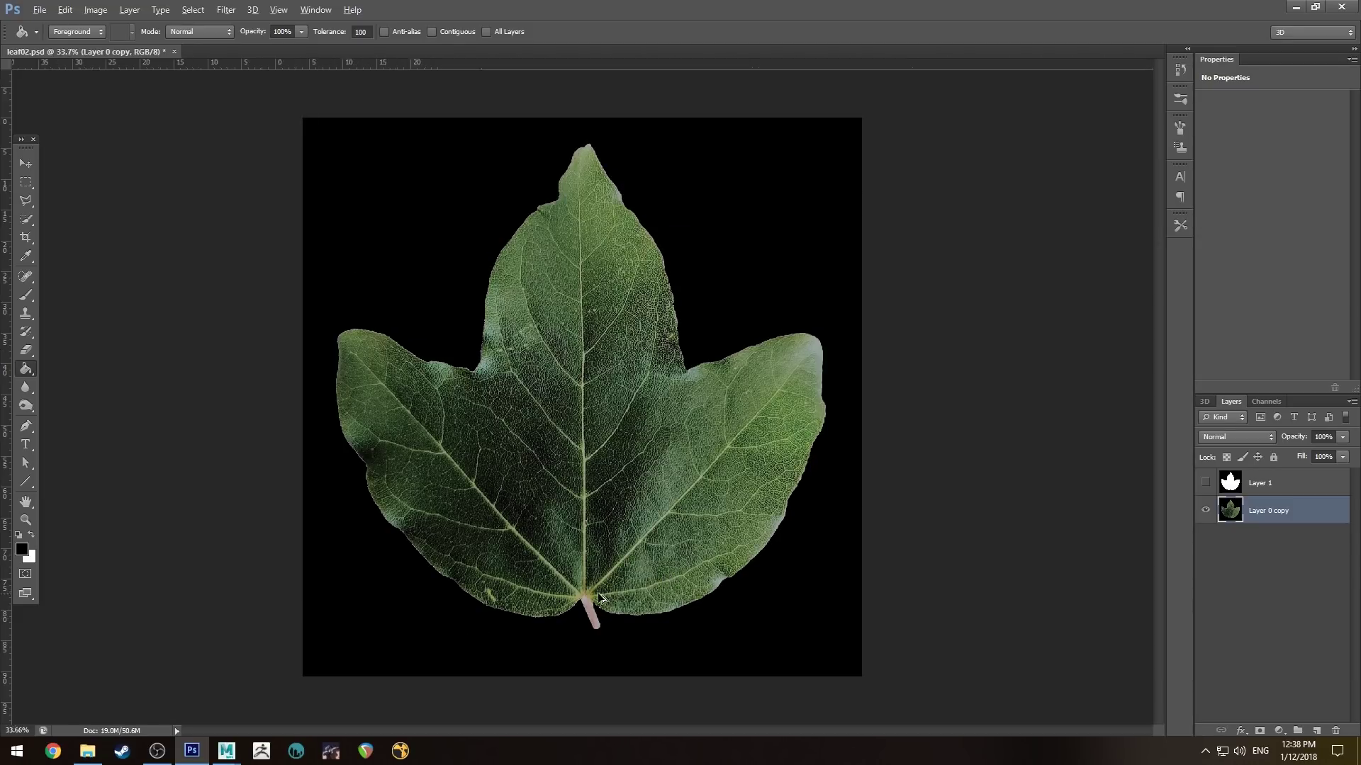
Step: Bring up Save As for the green-on-black leaf image
{"action": "scroll", "coordinate": [599, 598], "scroll_direction": "up", "scroll_amount": 2, "text": "alt"}
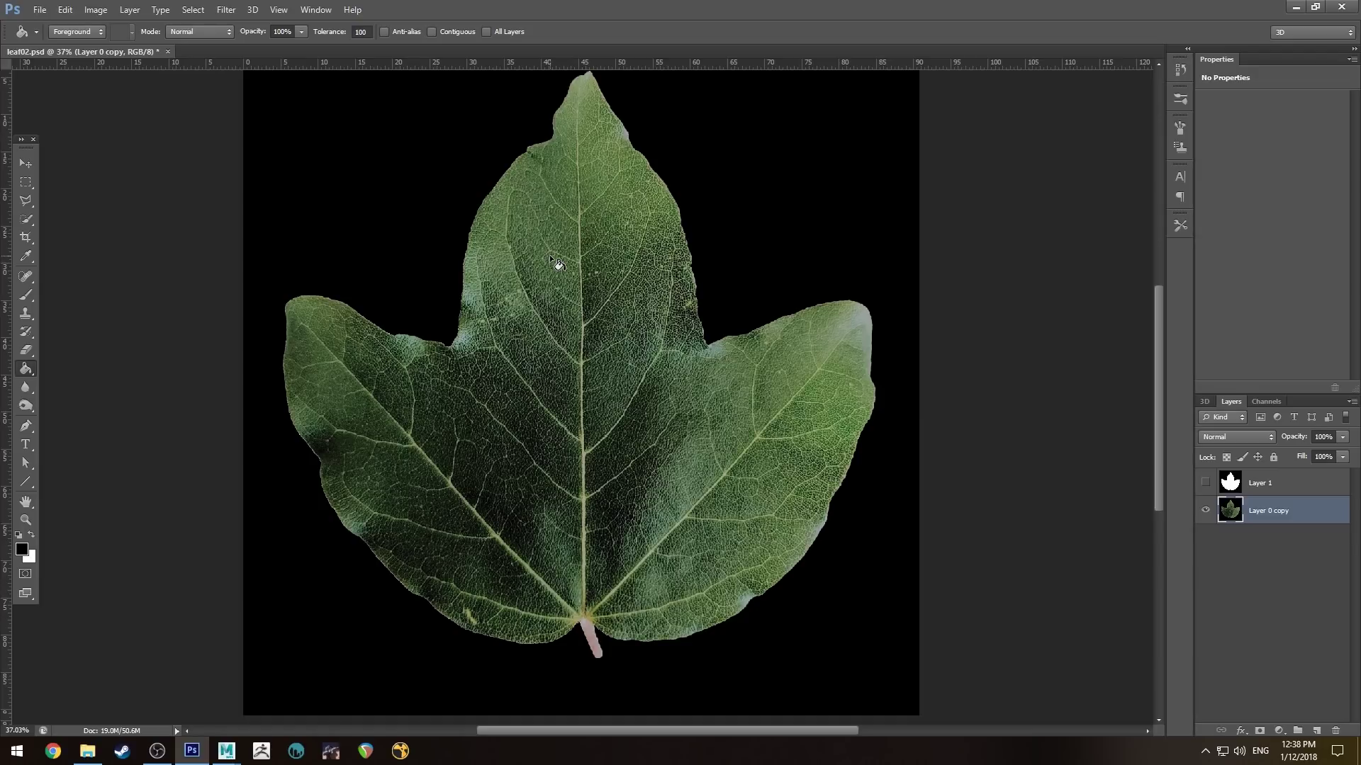
{"action": "key", "text": "v"}
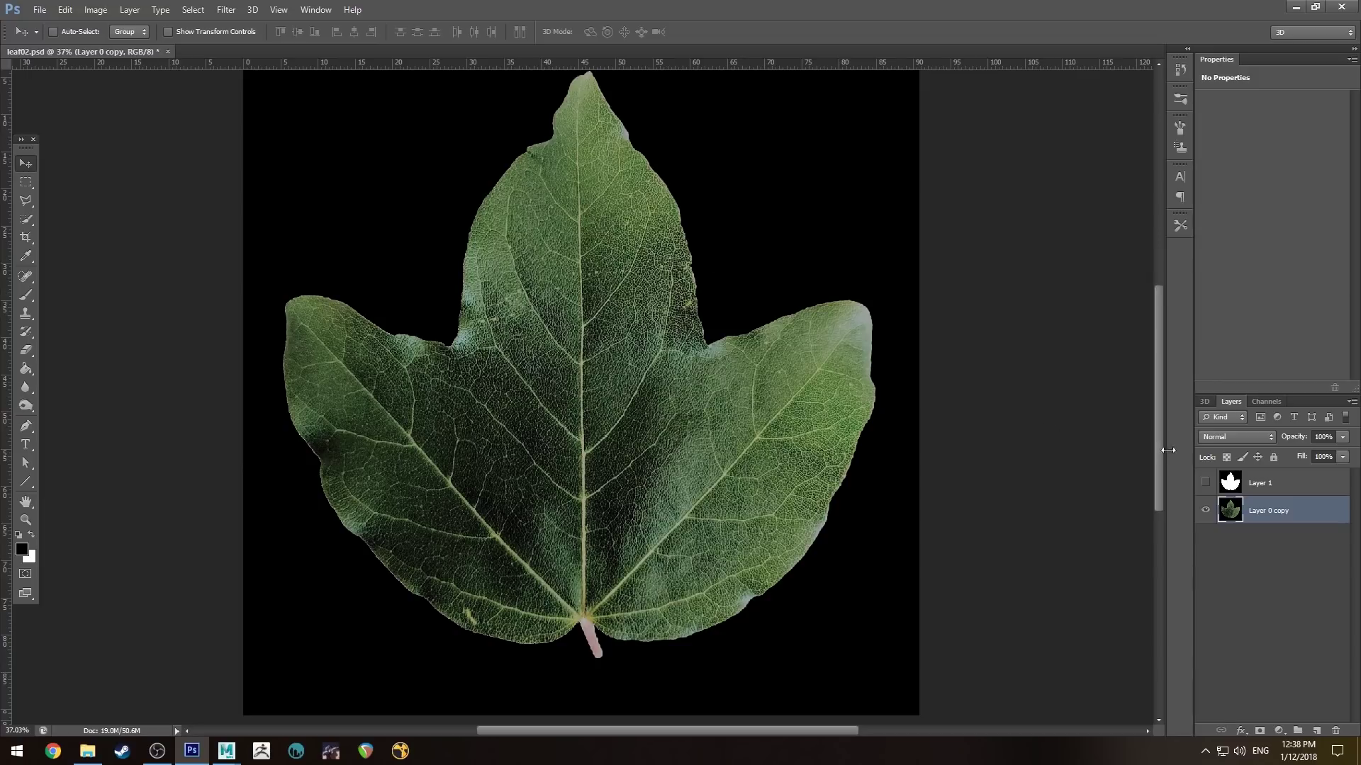
{"action": "key", "text": "ctrl+shift+s"}
Step: Save the green leaf as leaf02color.png, replacing the existing file
{"action": "left_click", "coordinate": [798, 181]}
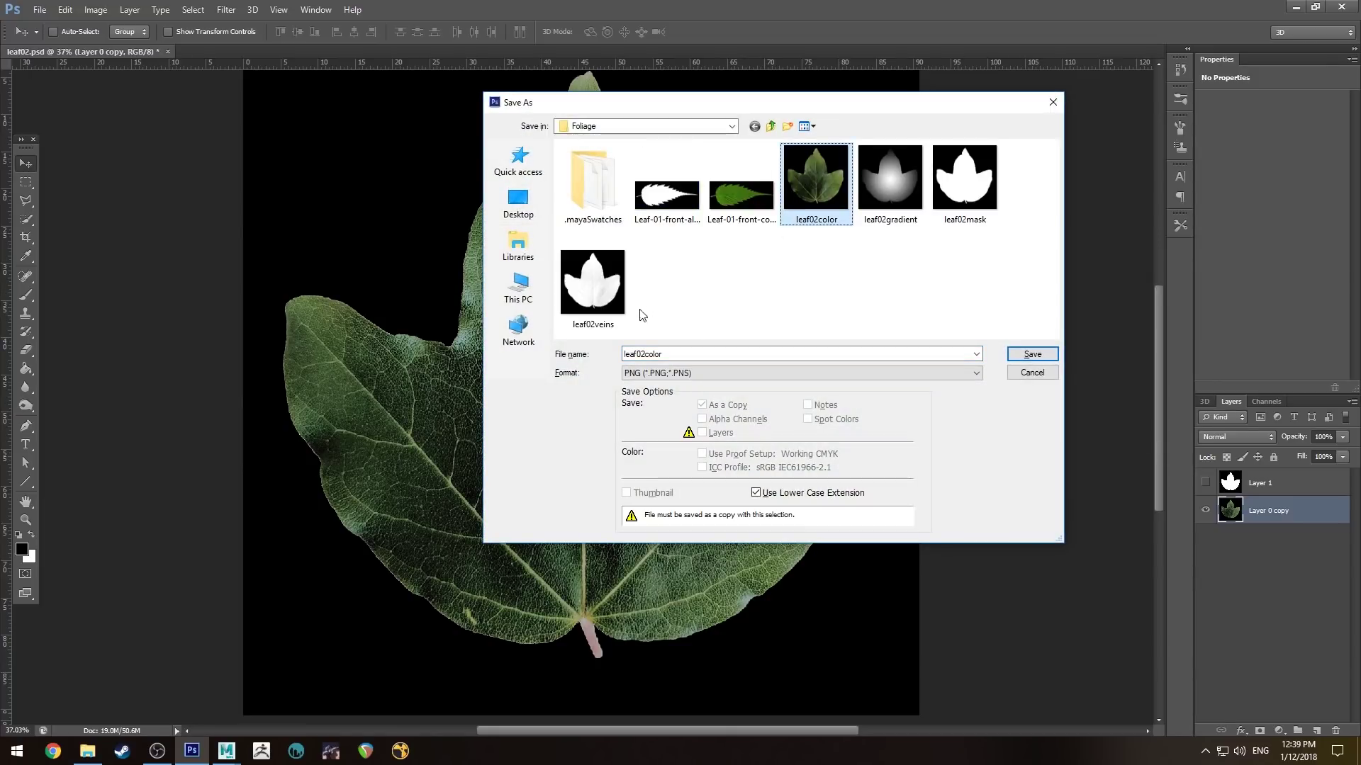
{"action": "left_click", "coordinate": [1036, 358]}
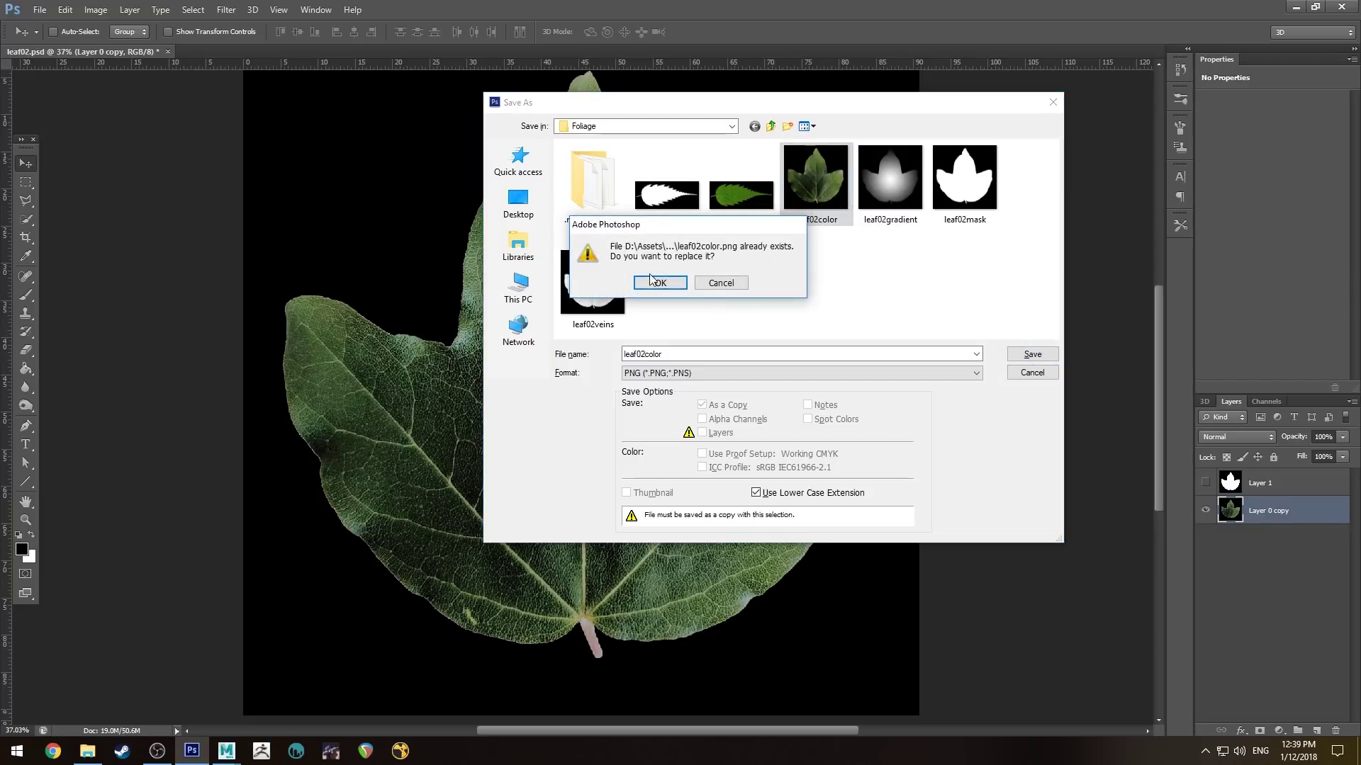
{"action": "left_click", "coordinate": [658, 282]}
{"action": "left_click", "coordinate": [727, 235]}
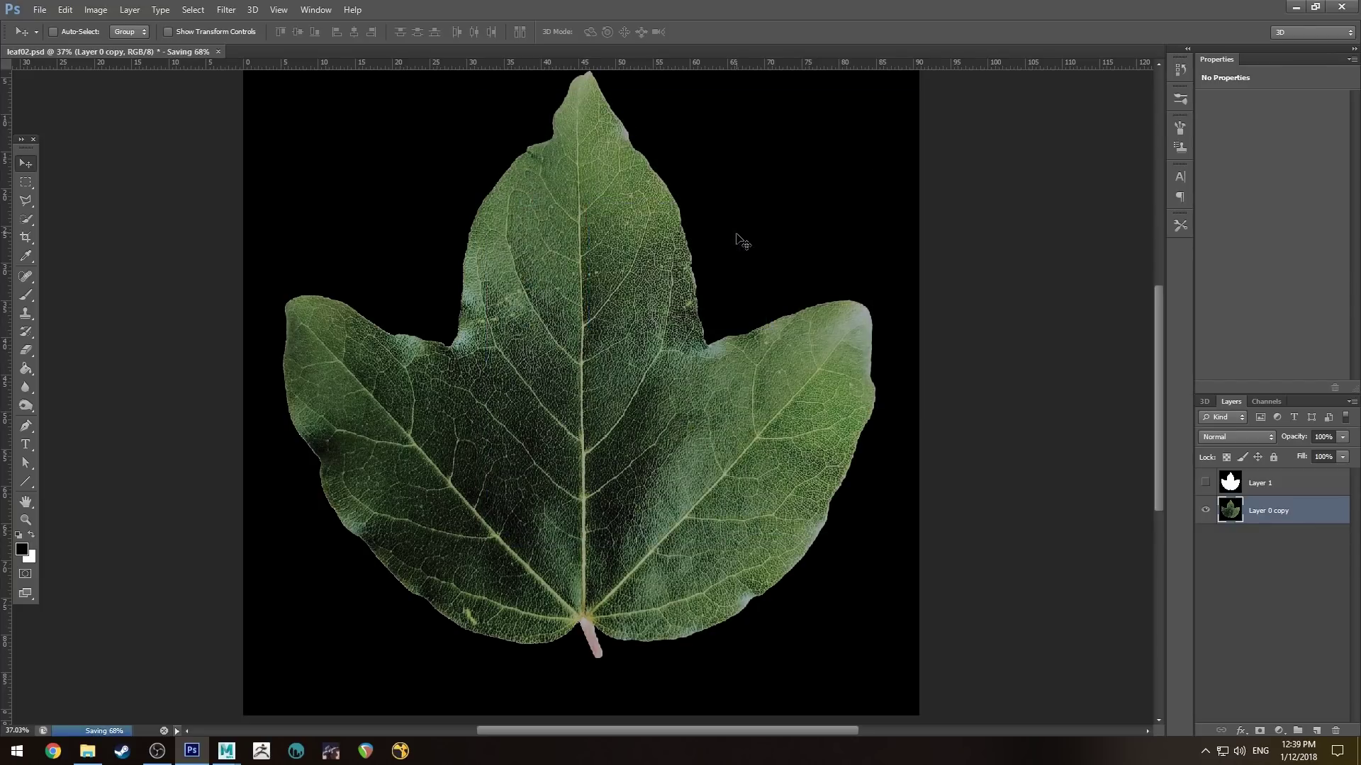
Step: Show only the white silhouette layer and save it as leaf02mask.png, replacing the old file
{"action": "left_click", "coordinate": [1206, 483]}
{"action": "left_click", "coordinate": [1206, 510]}
{"action": "left_click", "coordinate": [1265, 483]}
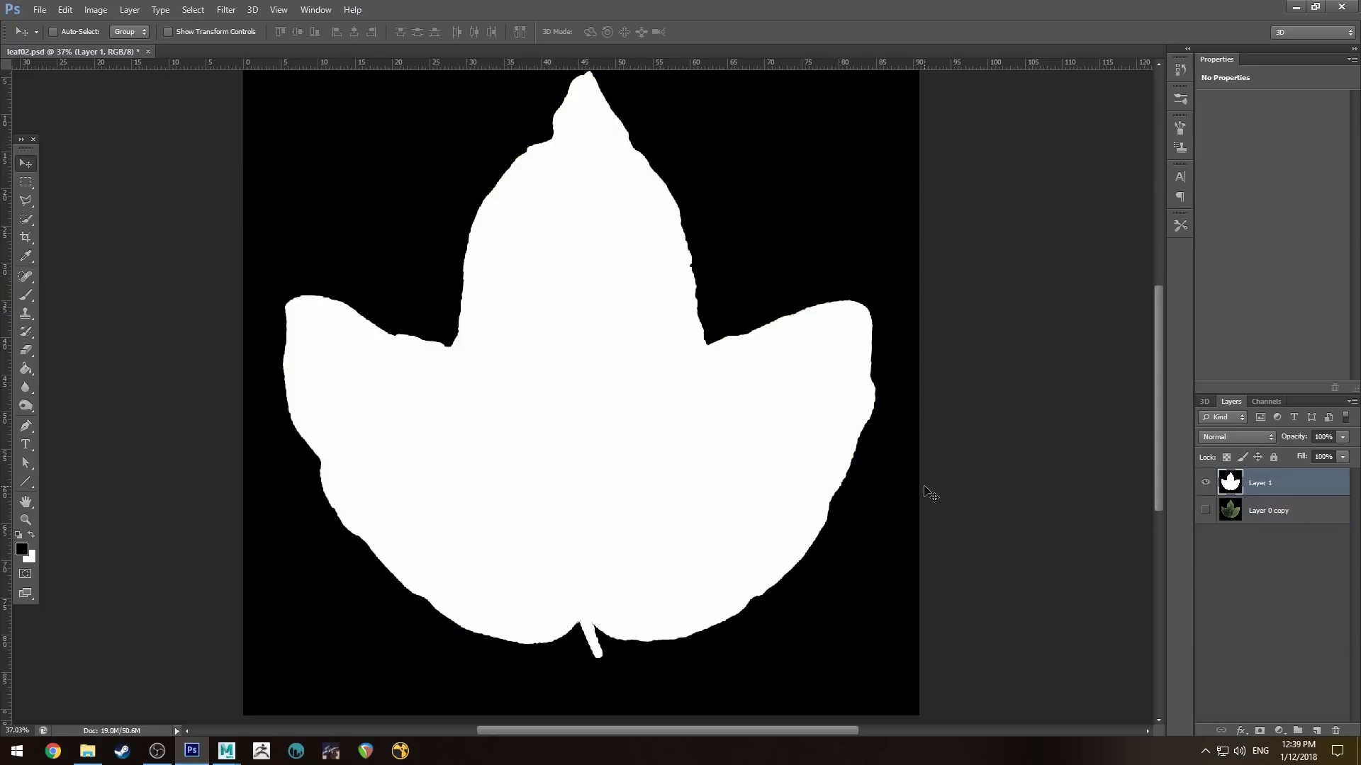
{"action": "key", "text": "ctrl+shift+s"}
{"action": "key", "text": "Return"}
{"action": "left_click", "coordinate": [665, 287]}
{"action": "left_click", "coordinate": [725, 224]}
Step: Create a polygon plane from the Poly Modeling shelf and frame it in the viewport
{"action": "mouse_move", "coordinate": [226, 750]}
{"action": "left_click", "coordinate": [276, 663]}
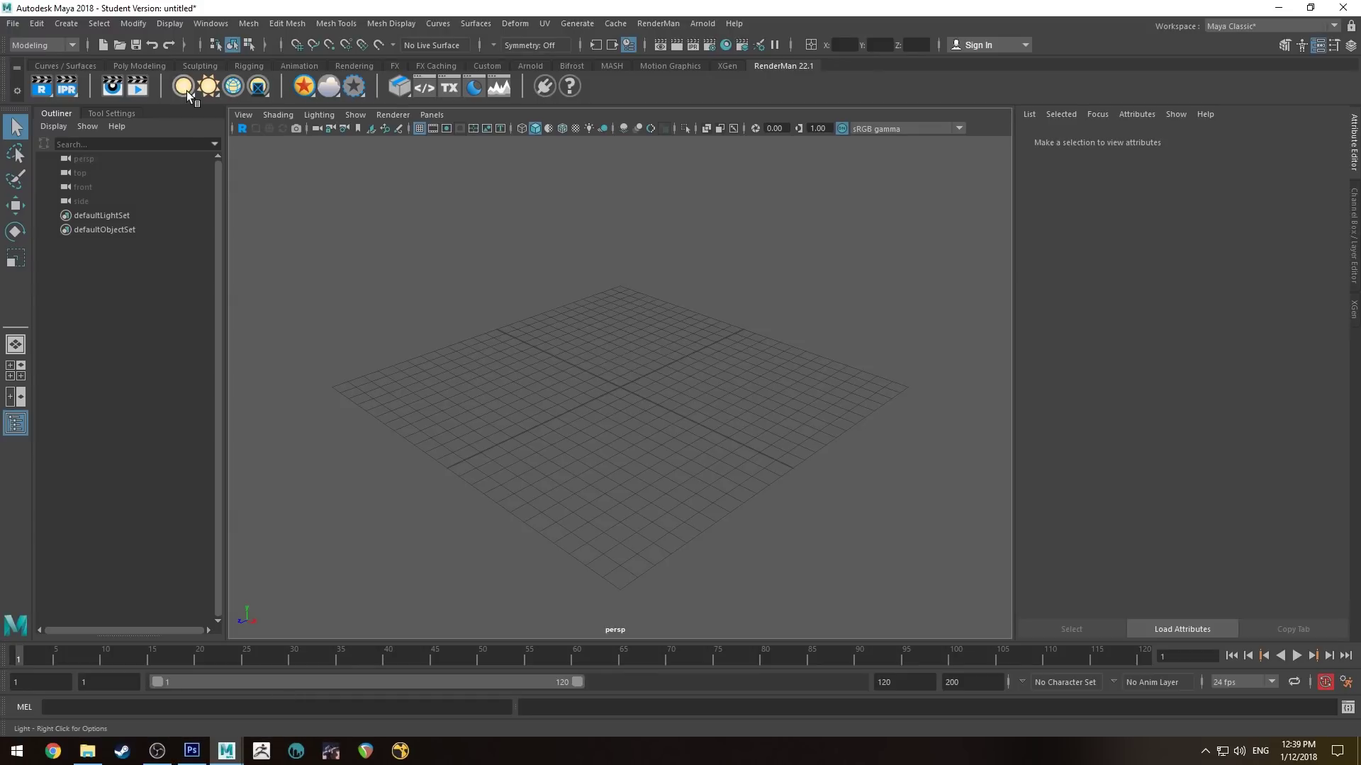
{"action": "left_click", "coordinate": [136, 65]}
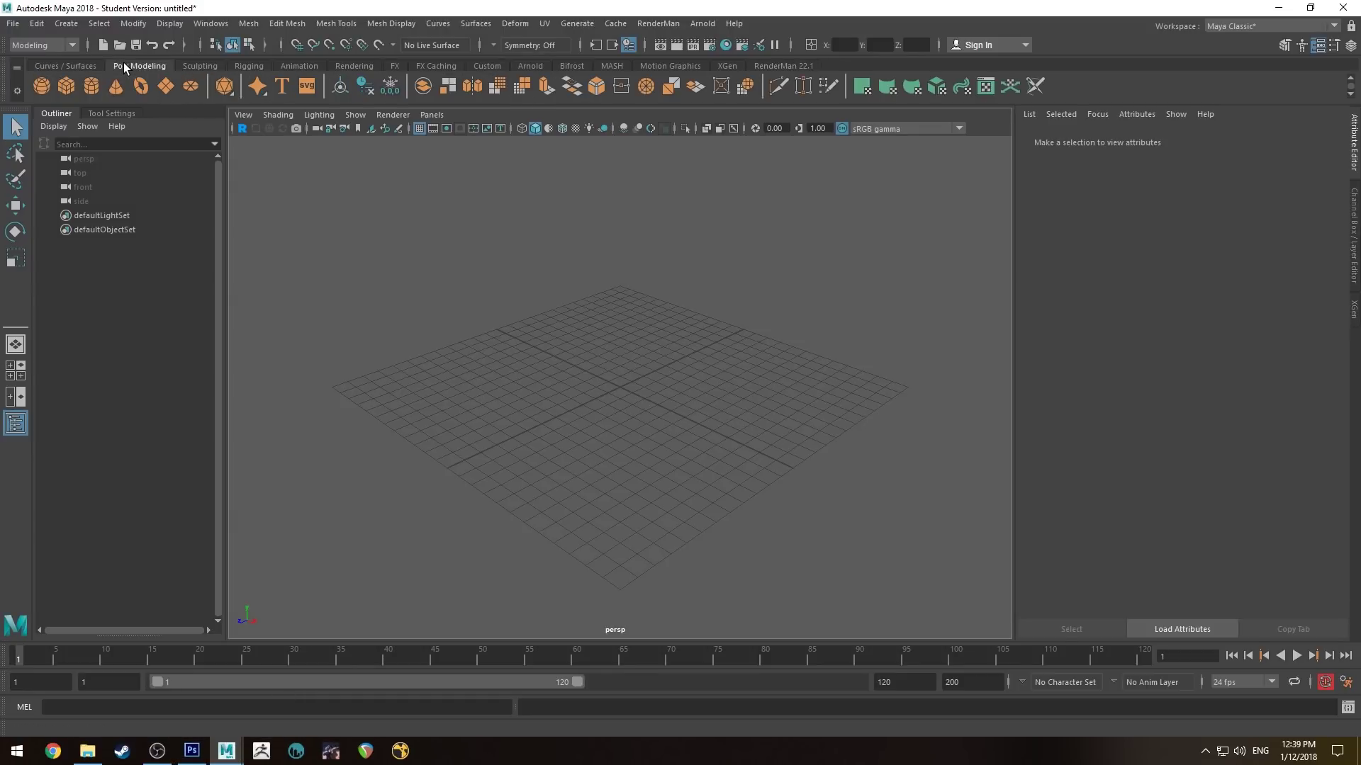
{"action": "left_click", "coordinate": [165, 86]}
{"action": "left_click_drag", "start_coordinate": [643, 268], "coordinate": [629, 322], "text": "alt"}
{"action": "right_click_drag", "start_coordinate": [629, 322], "coordinate": [647, 426], "text": "alt"}
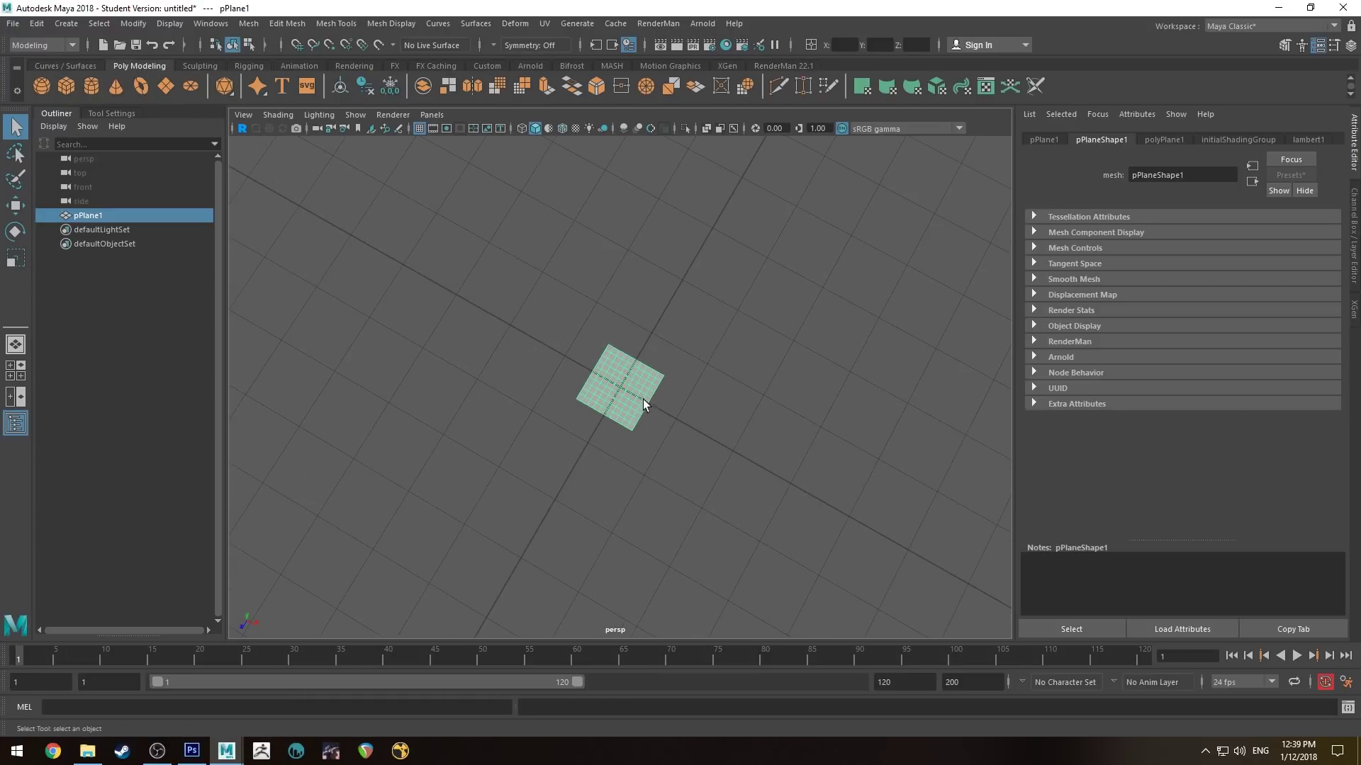
{"action": "scroll", "coordinate": [640, 389], "scroll_direction": "up", "scroll_amount": 5}
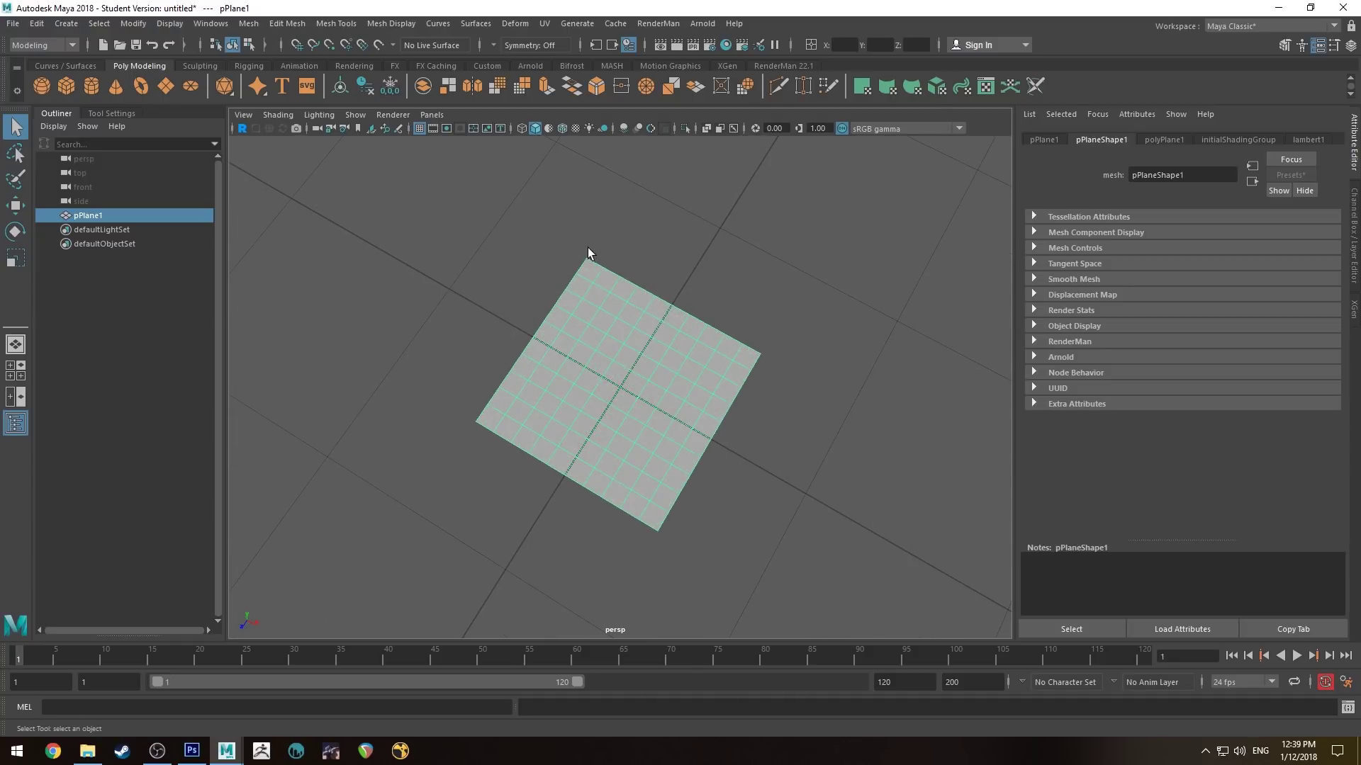
{"action": "left_click_drag", "start_coordinate": [620, 444], "coordinate": [589, 419], "text": "alt"}
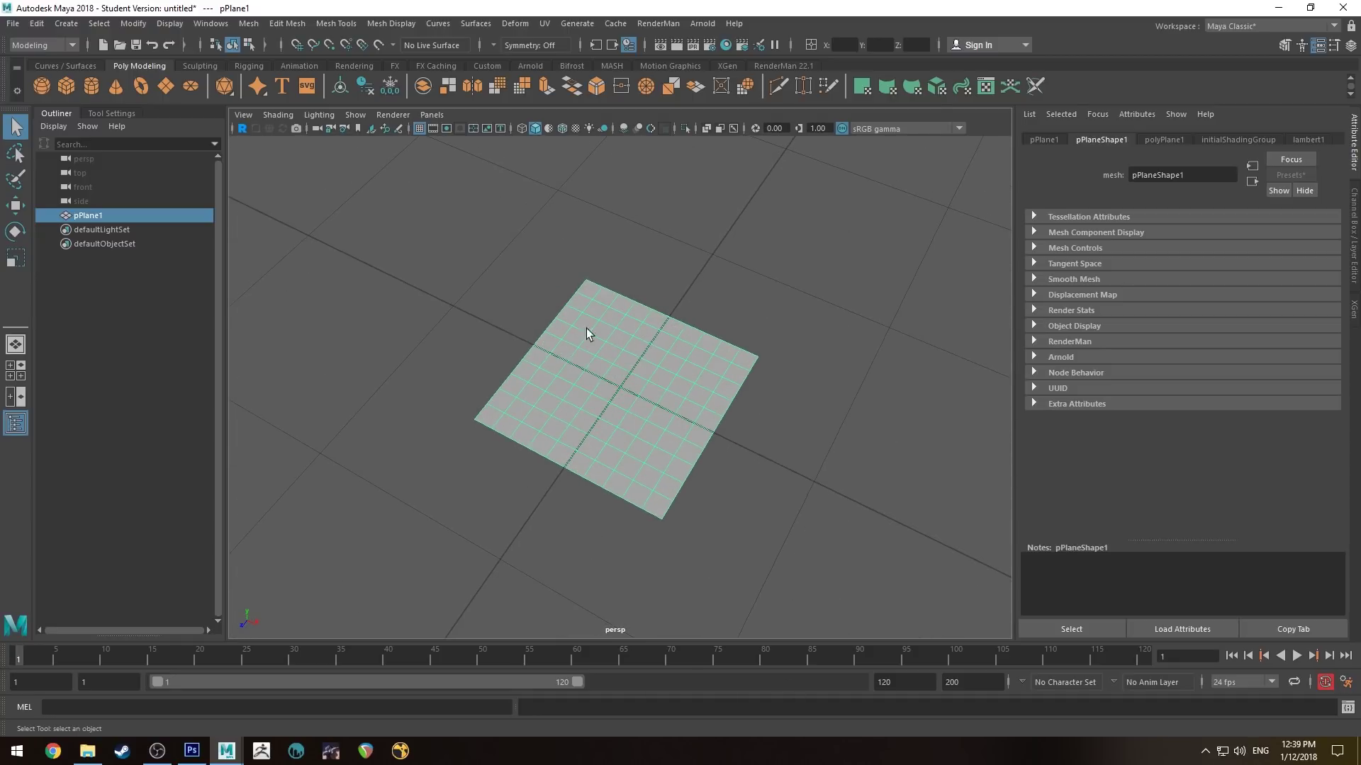
Step: Scale the plane lengthwise to Scale Z 1.547 and show the Channel Box
{"action": "key", "text": "r"}
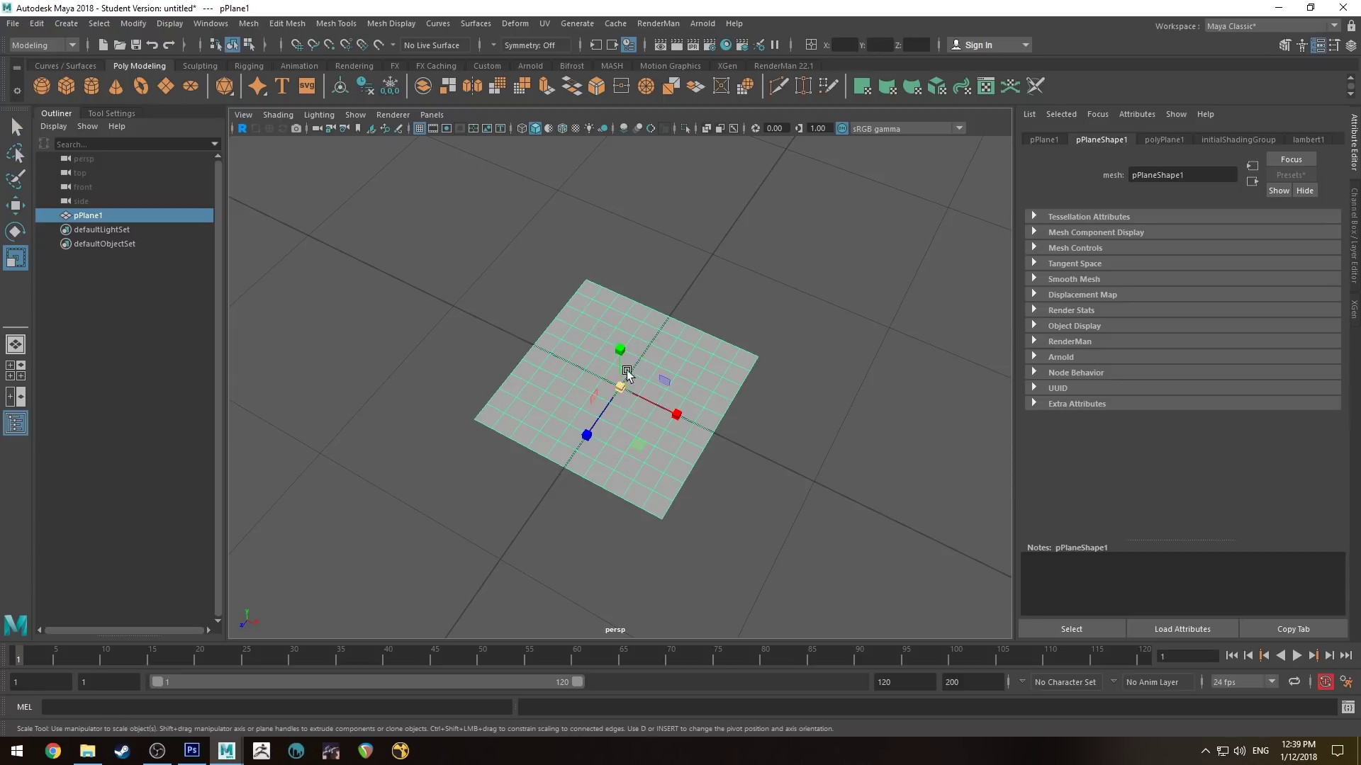
{"action": "left_click_drag", "start_coordinate": [586, 435], "coordinate": [565, 464]}
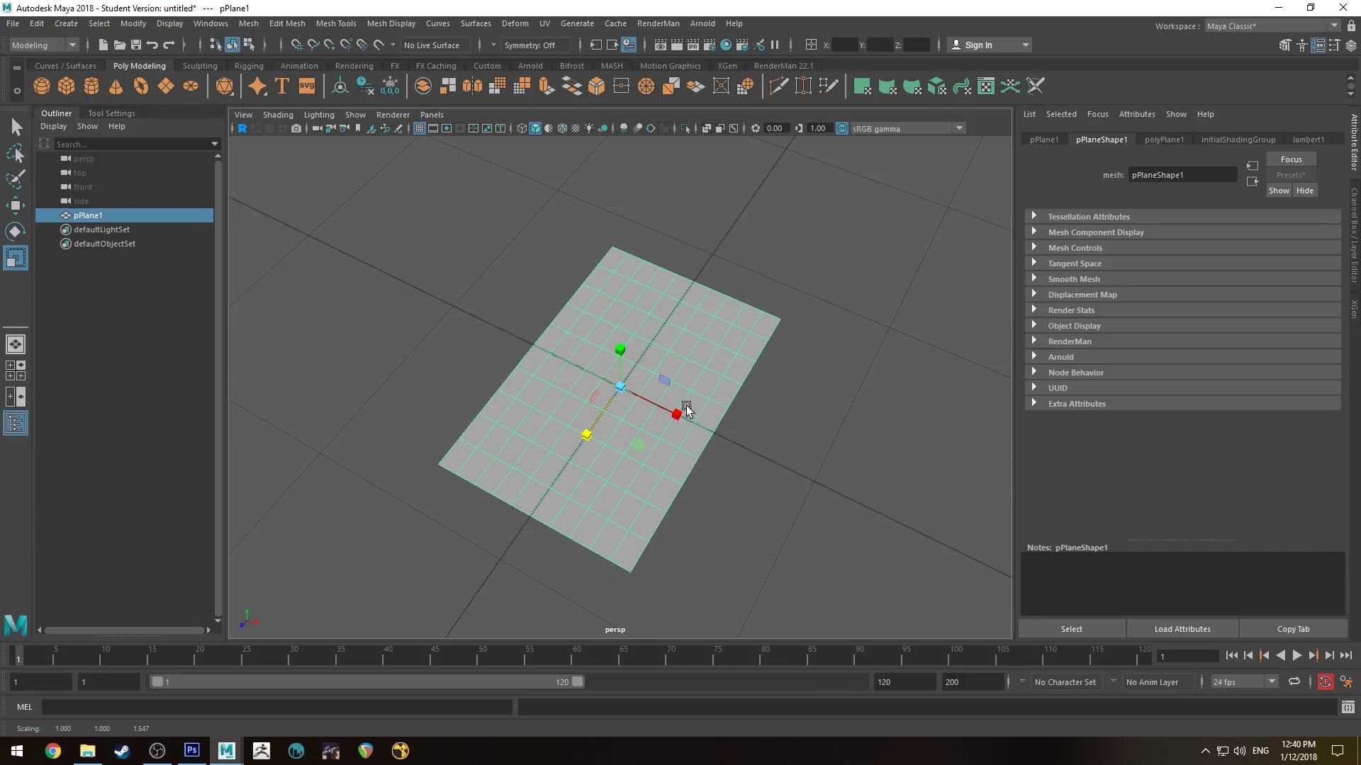
{"action": "left_click", "coordinate": [1354, 268]}
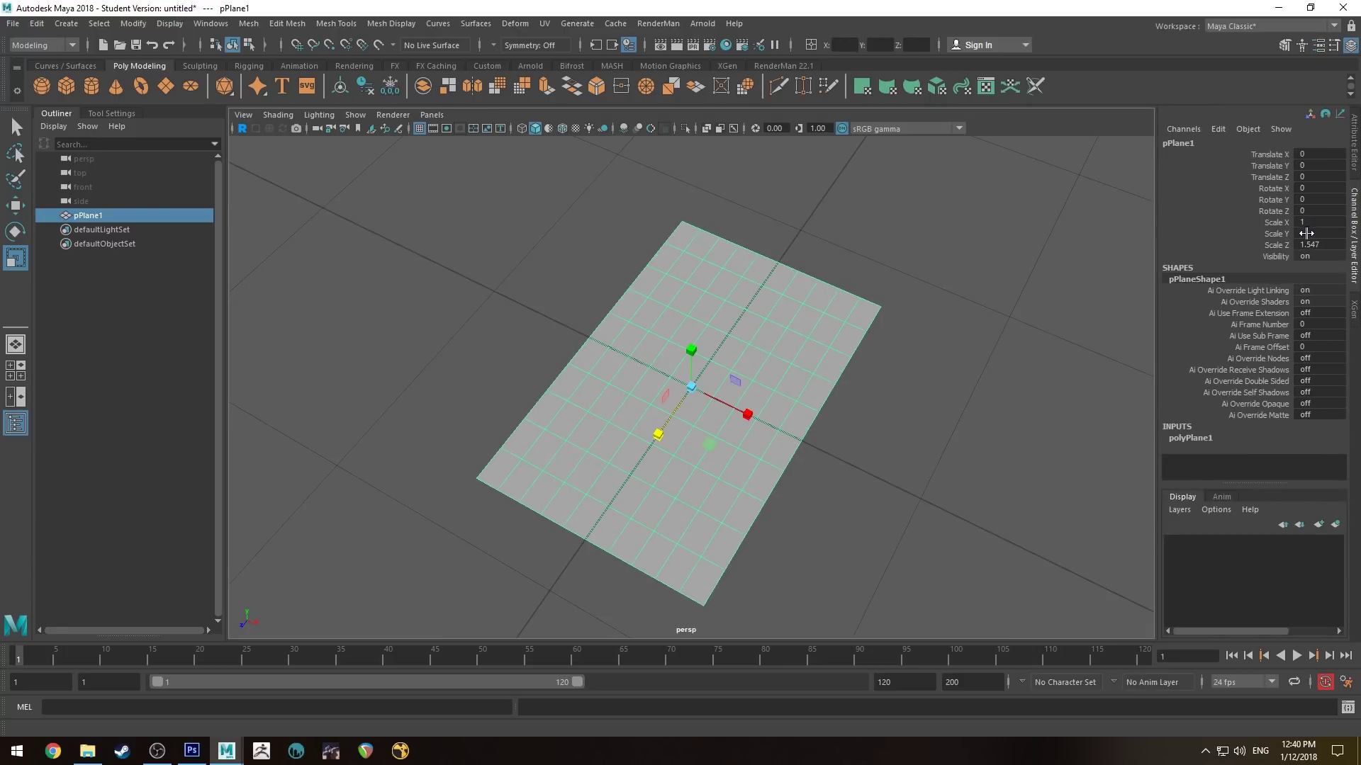
Step: Assign a PxrSurface material to the plane from the RenderMan 22.1 shelf
{"action": "left_click", "coordinate": [1310, 233]}
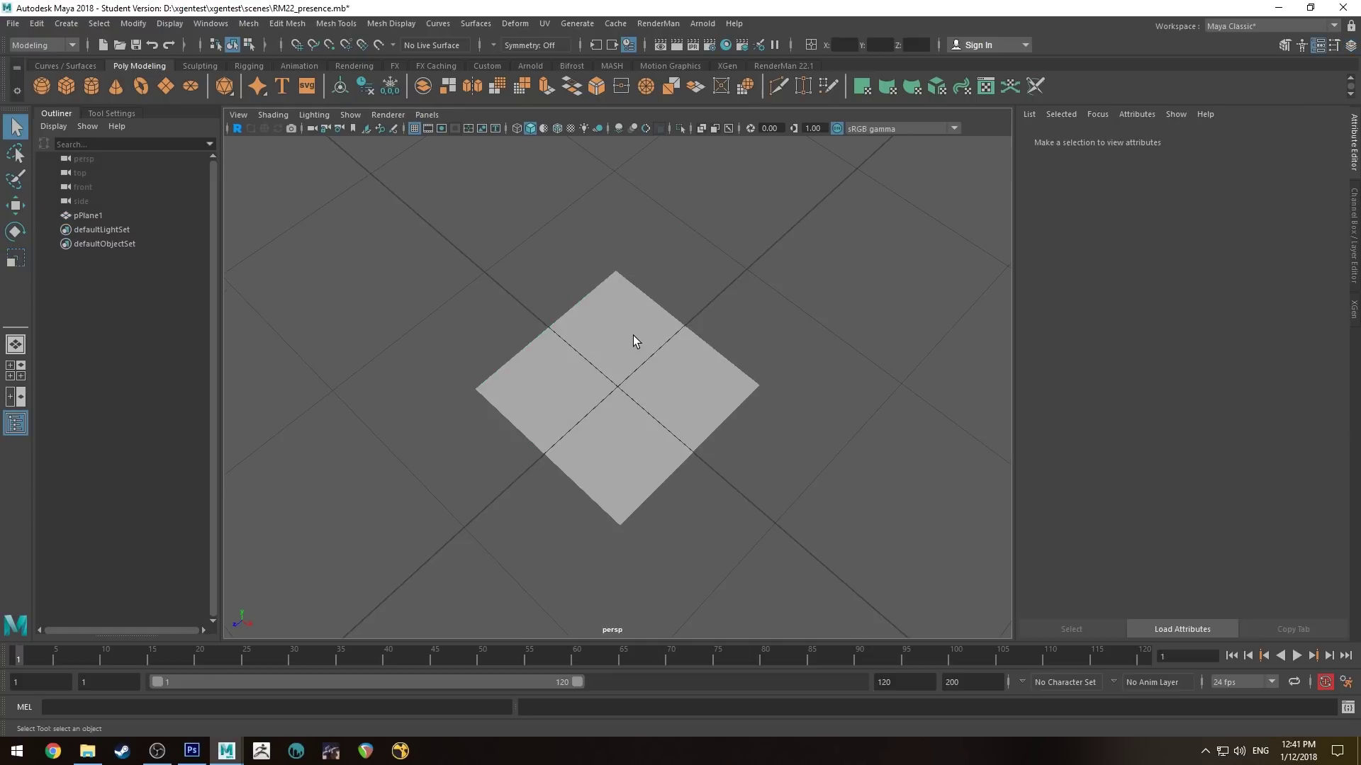
{"action": "left_click", "coordinate": [634, 329]}
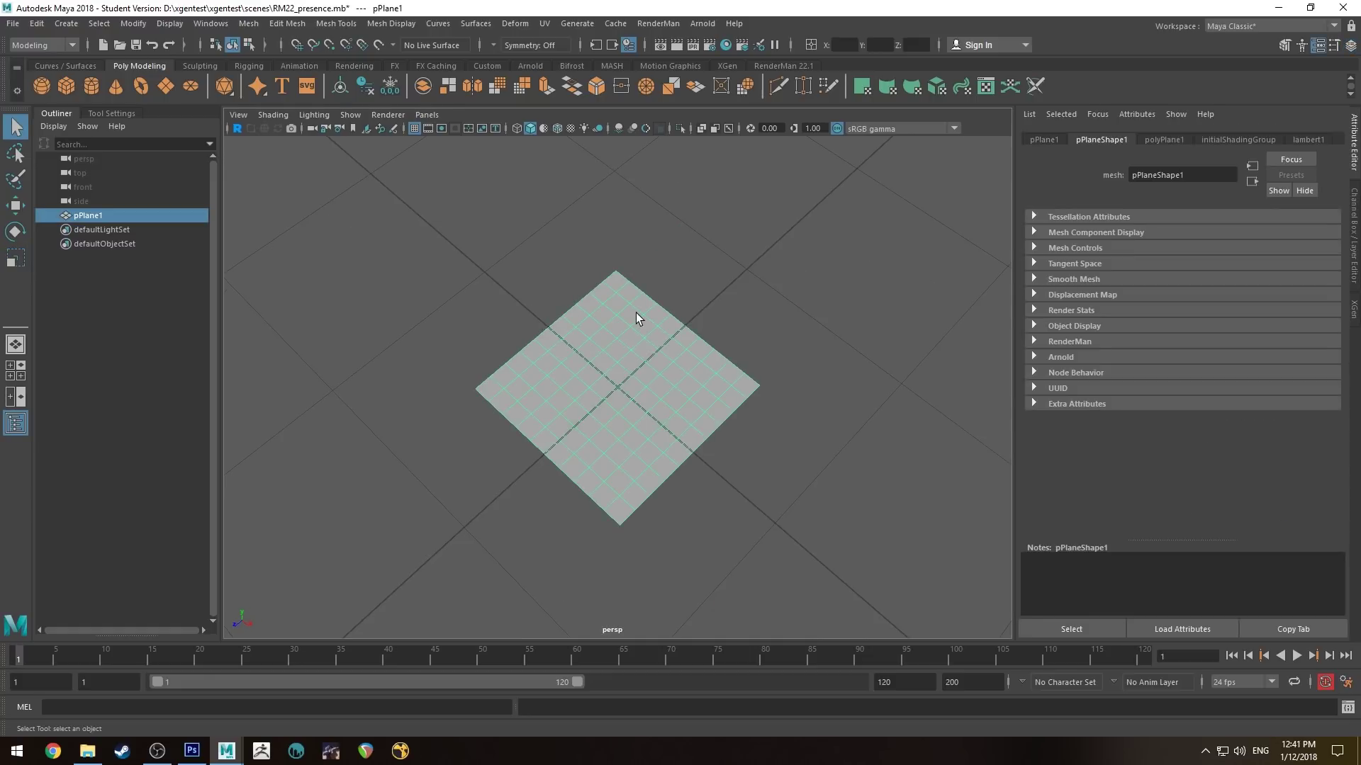
{"action": "left_click", "coordinate": [773, 64]}
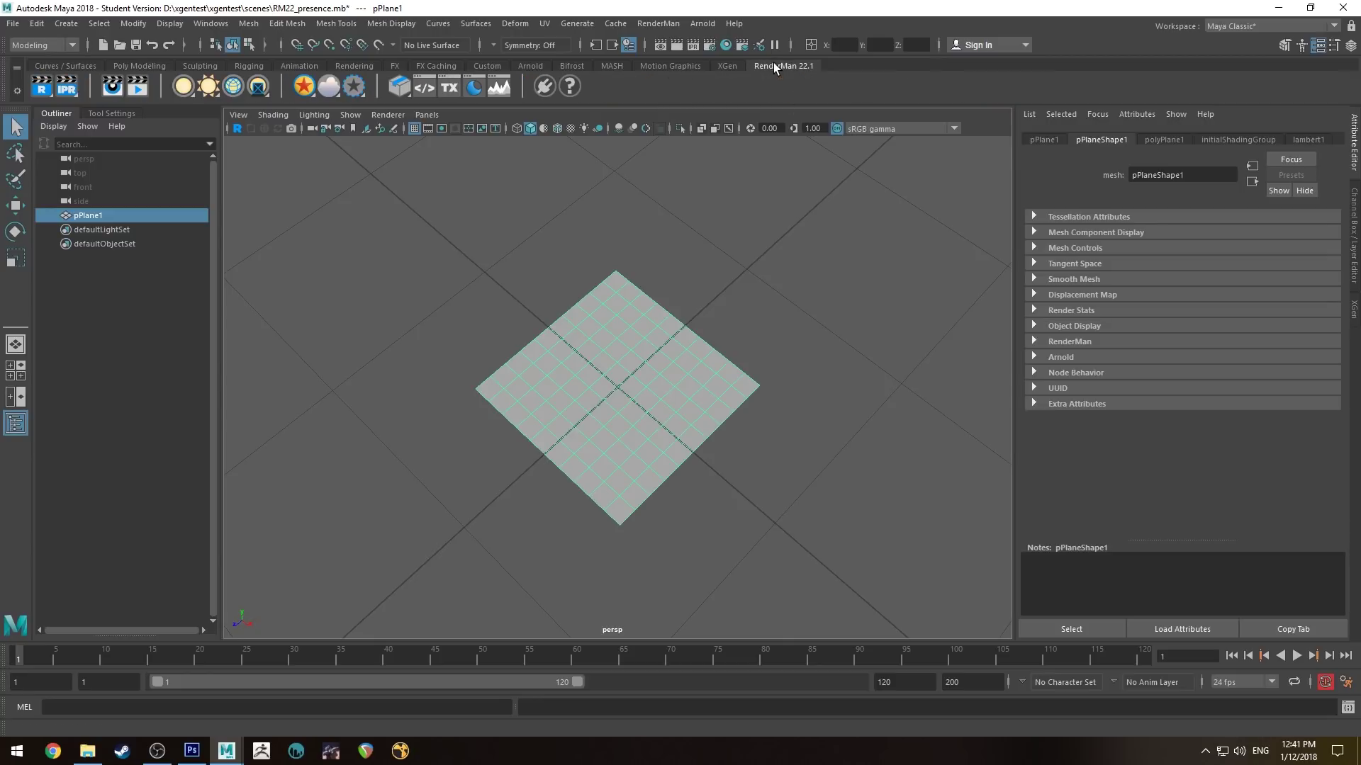
{"action": "left_click", "coordinate": [304, 86]}
Step: Add a PxrDomeLight, then select PxrSurface1 in the Hypershade
{"action": "left_click_drag", "start_coordinate": [397, 300], "coordinate": [375, 262], "text": "alt"}
{"action": "left_click", "coordinate": [182, 86]}
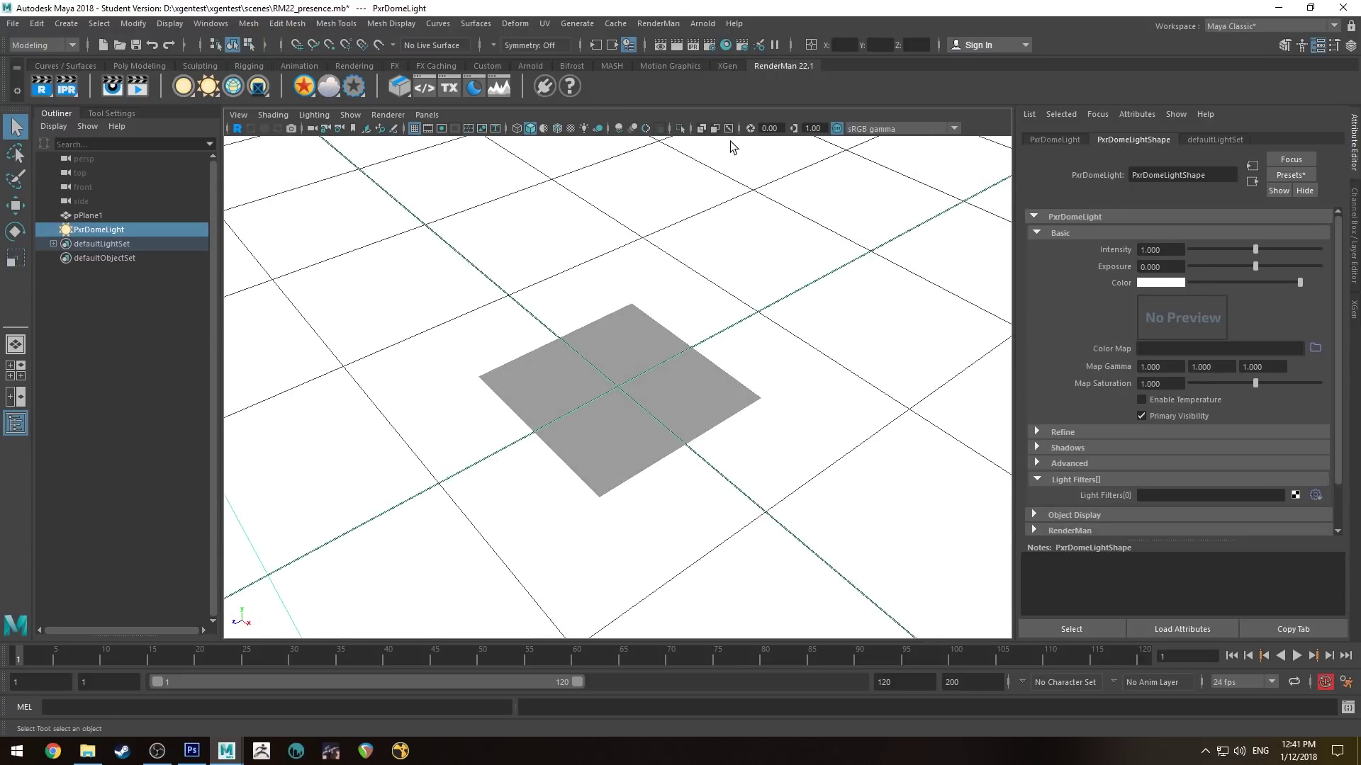
{"action": "left_click", "coordinate": [726, 45]}
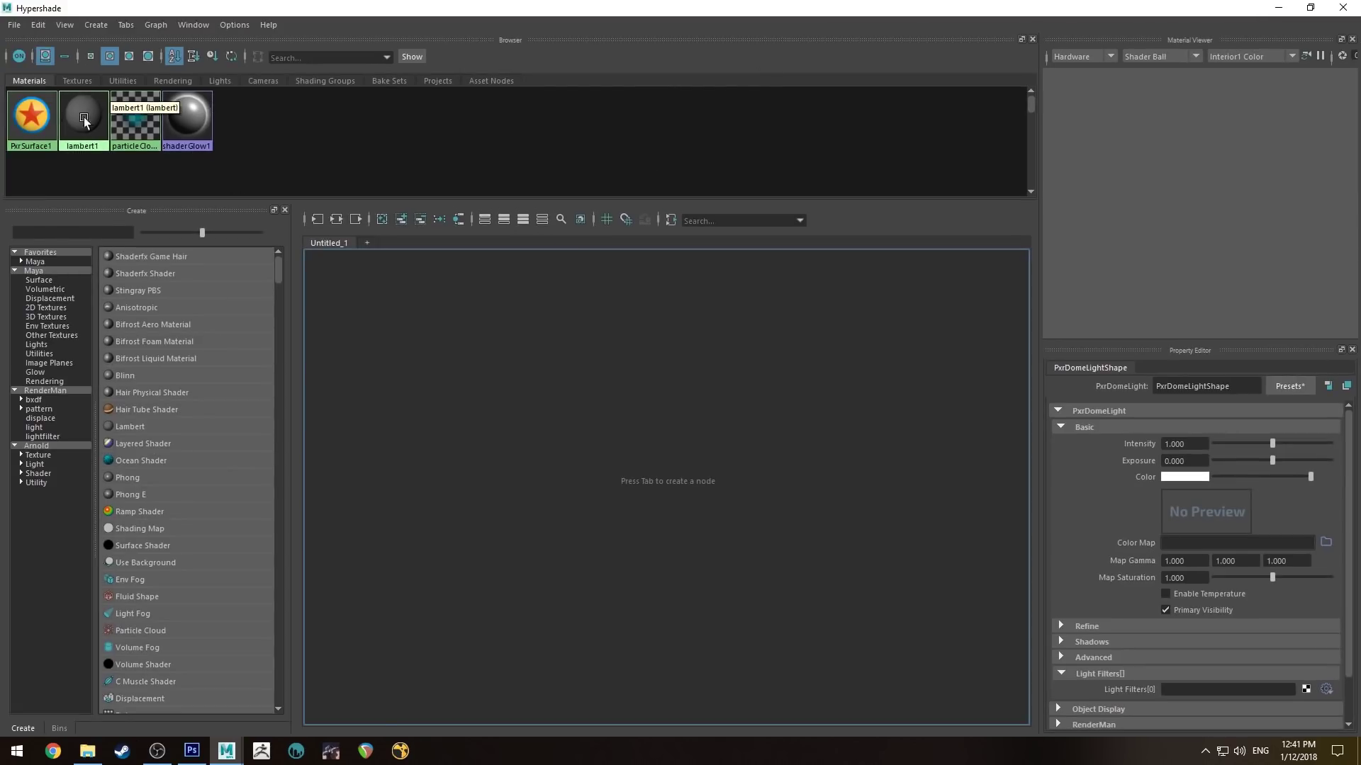
{"action": "left_click", "coordinate": [31, 115]}
Step: Create a PxrTexture node and connect its Result RGB to PxrSurface1's Diffuse Color
{"action": "left_click", "coordinate": [336, 220]}
{"action": "middle_click_drag", "start_coordinate": [418, 428], "coordinate": [592, 376], "text": "alt"}
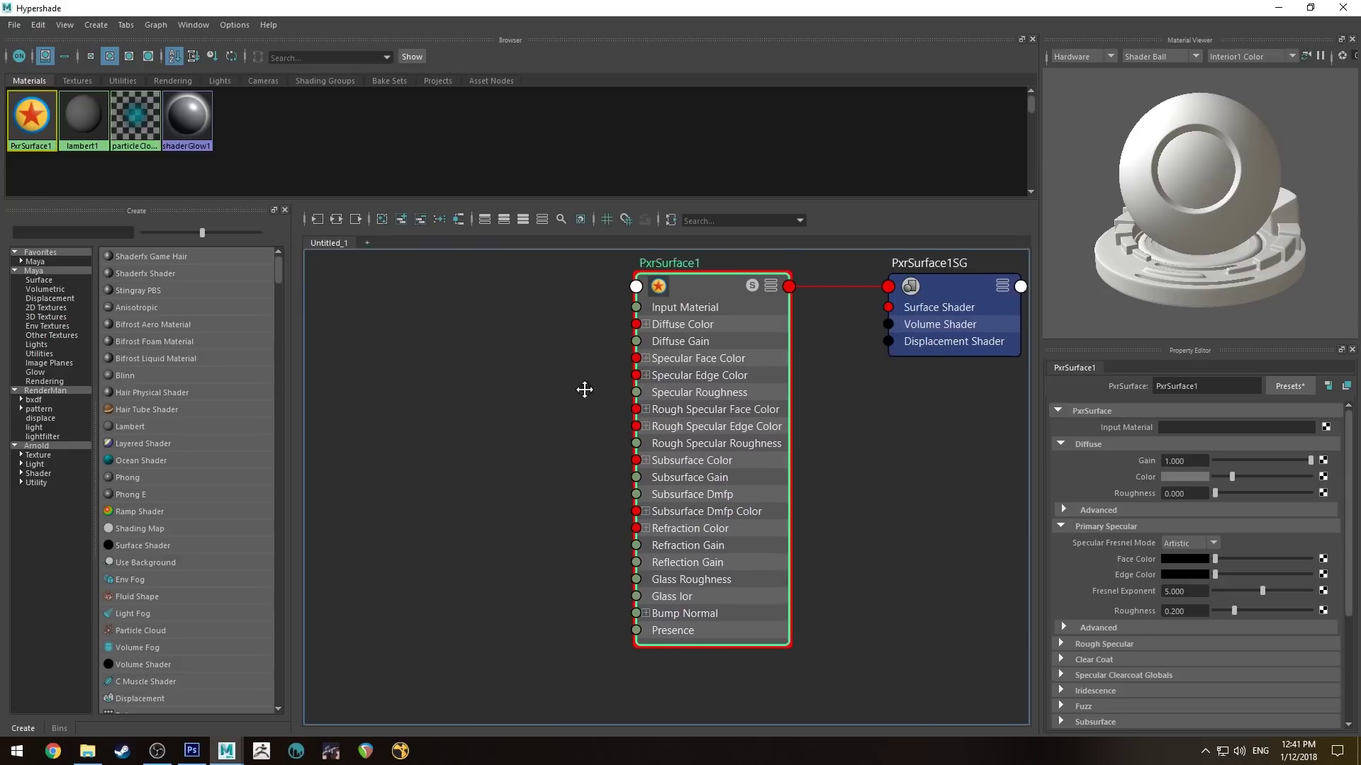
{"action": "key", "text": "Tab"}
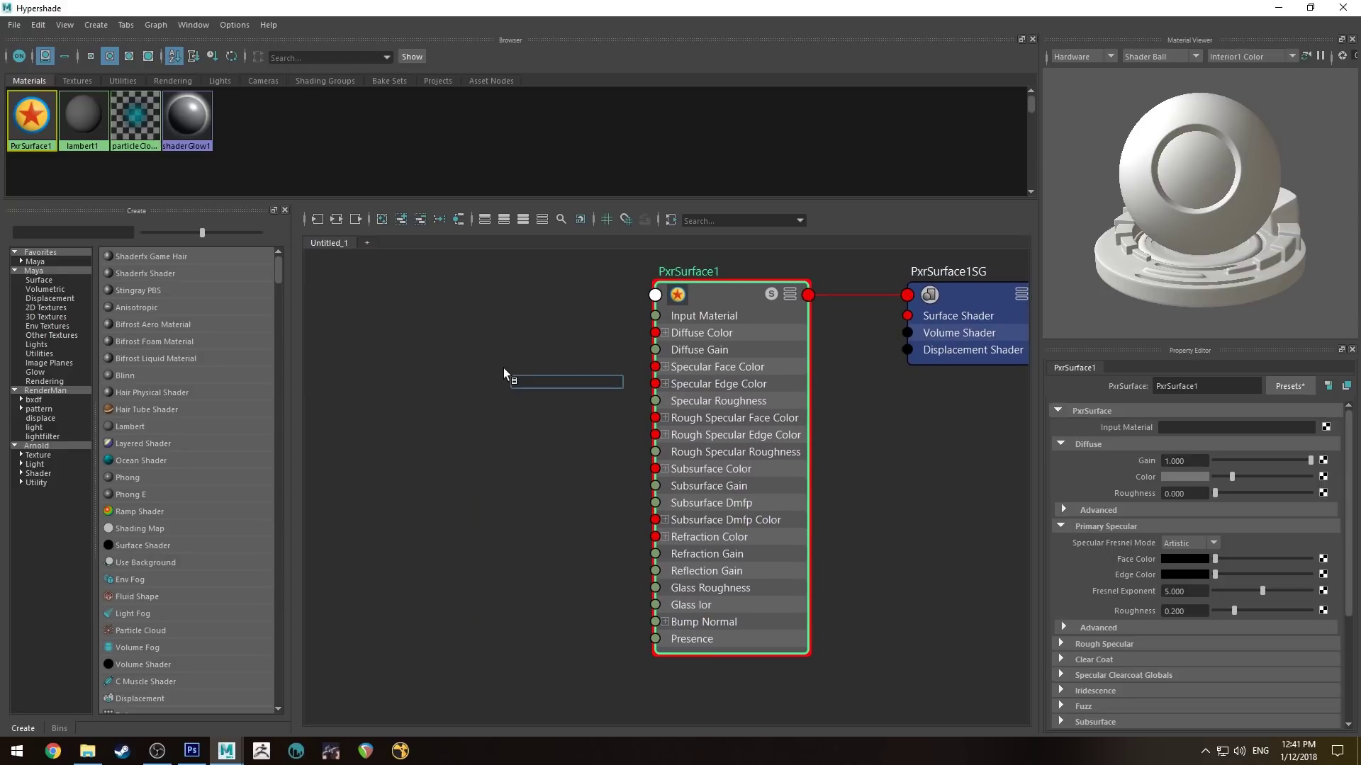
{"action": "type", "text": "pxrtext"}
{"action": "key", "text": "Down"}
{"action": "key", "text": "Return"}
{"action": "left_click", "coordinate": [519, 368]}
{"action": "key", "text": "3"}
{"action": "left_click_drag", "start_coordinate": [600, 492], "coordinate": [659, 332]}
{"action": "left_click_drag", "start_coordinate": [513, 368], "coordinate": [480, 312]}
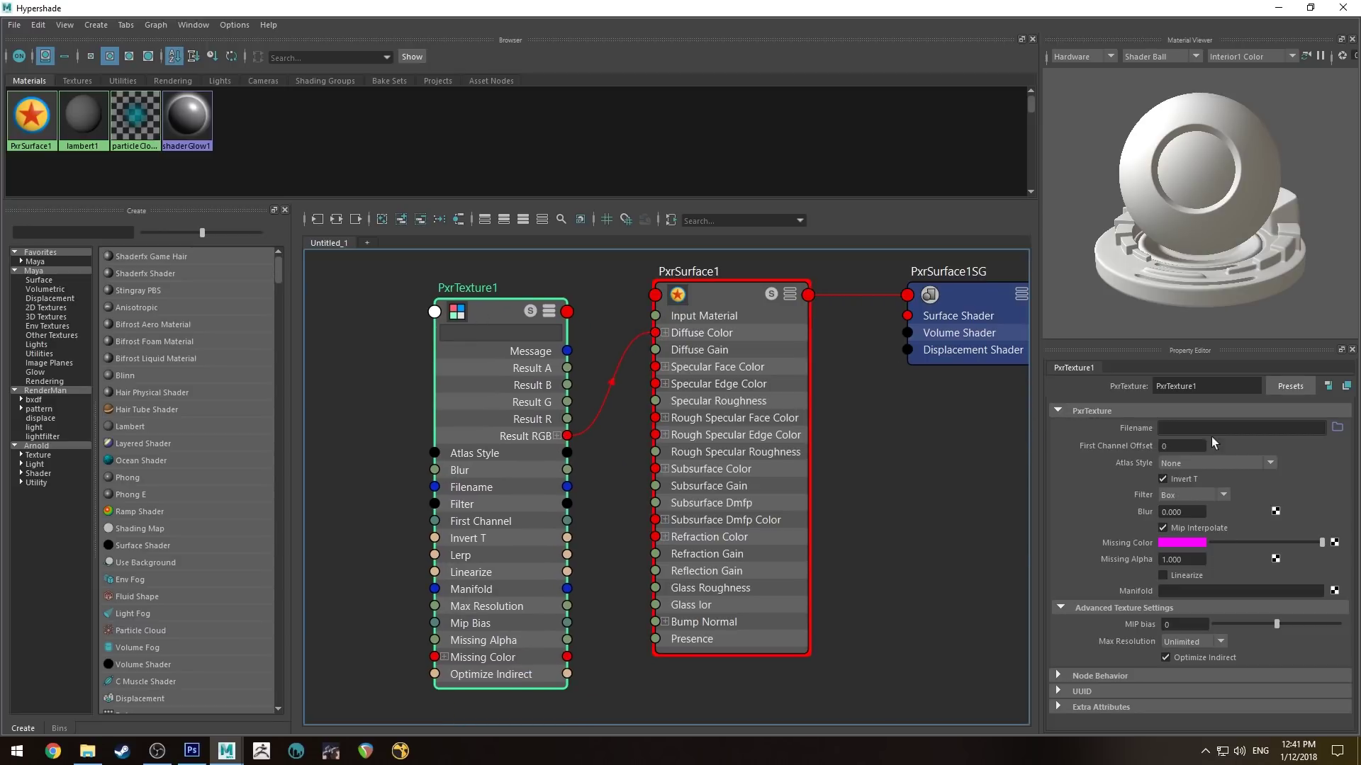
Step: Load leaf02color.png from the assets leaf folder as PxrTexture1's file
{"action": "left_click", "coordinate": [1337, 429]}
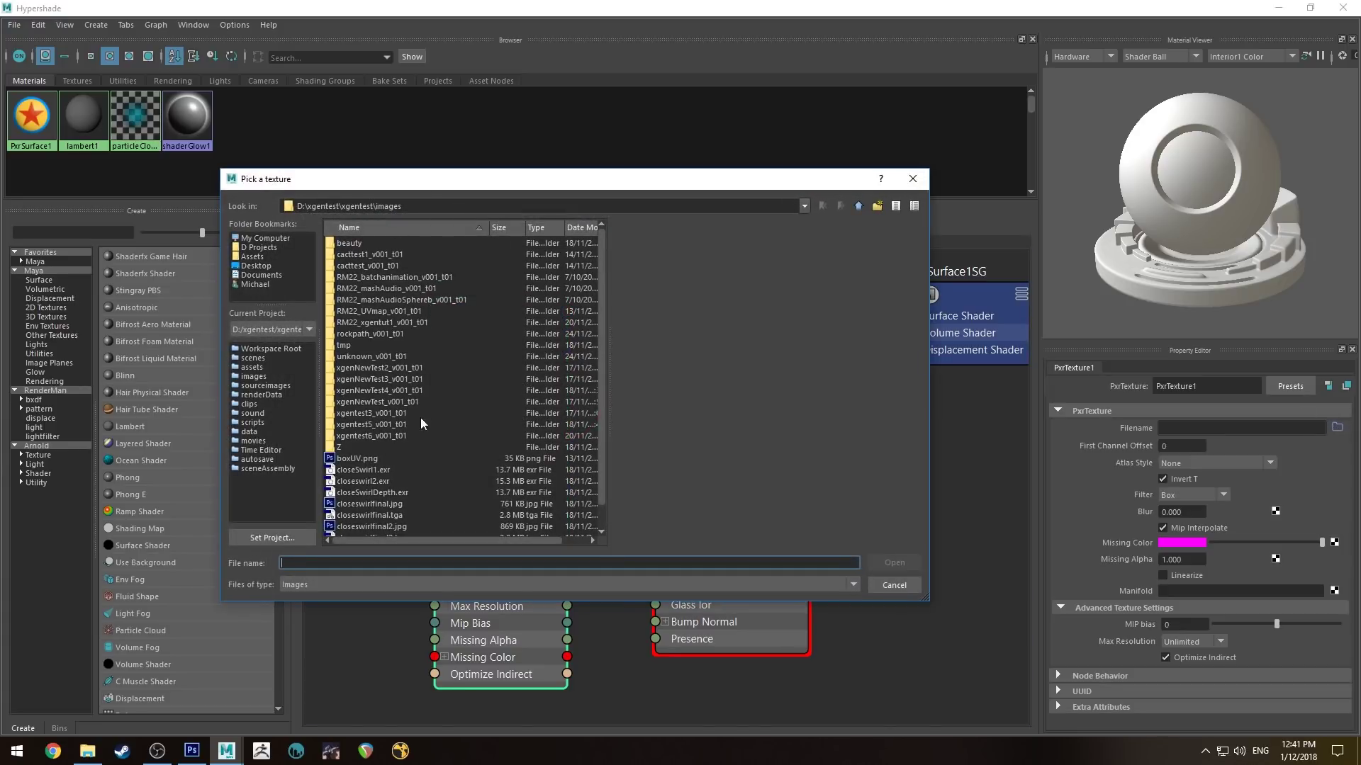
{"action": "left_click", "coordinate": [256, 367]}
{"action": "double_click", "coordinate": [363, 243]}
{"action": "left_click", "coordinate": [380, 242]}
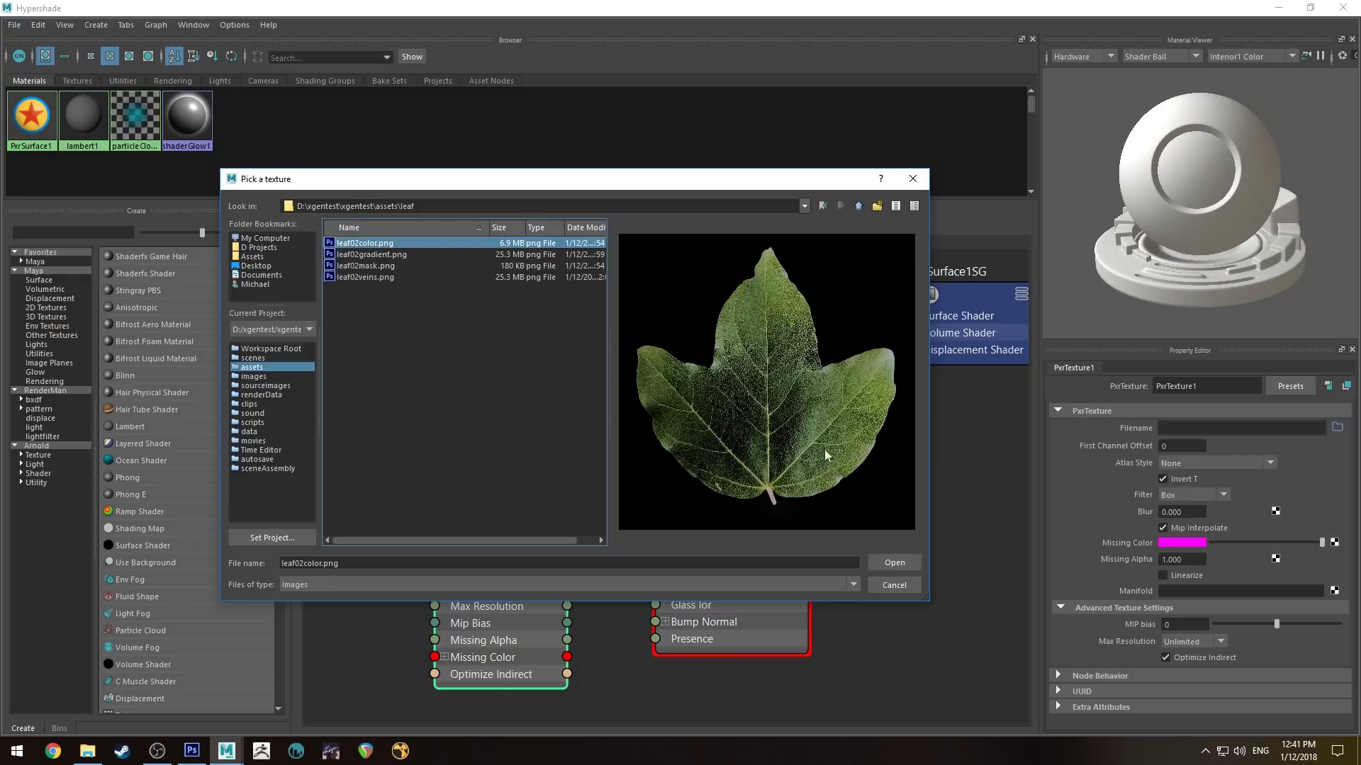
{"action": "left_click", "coordinate": [892, 562]}
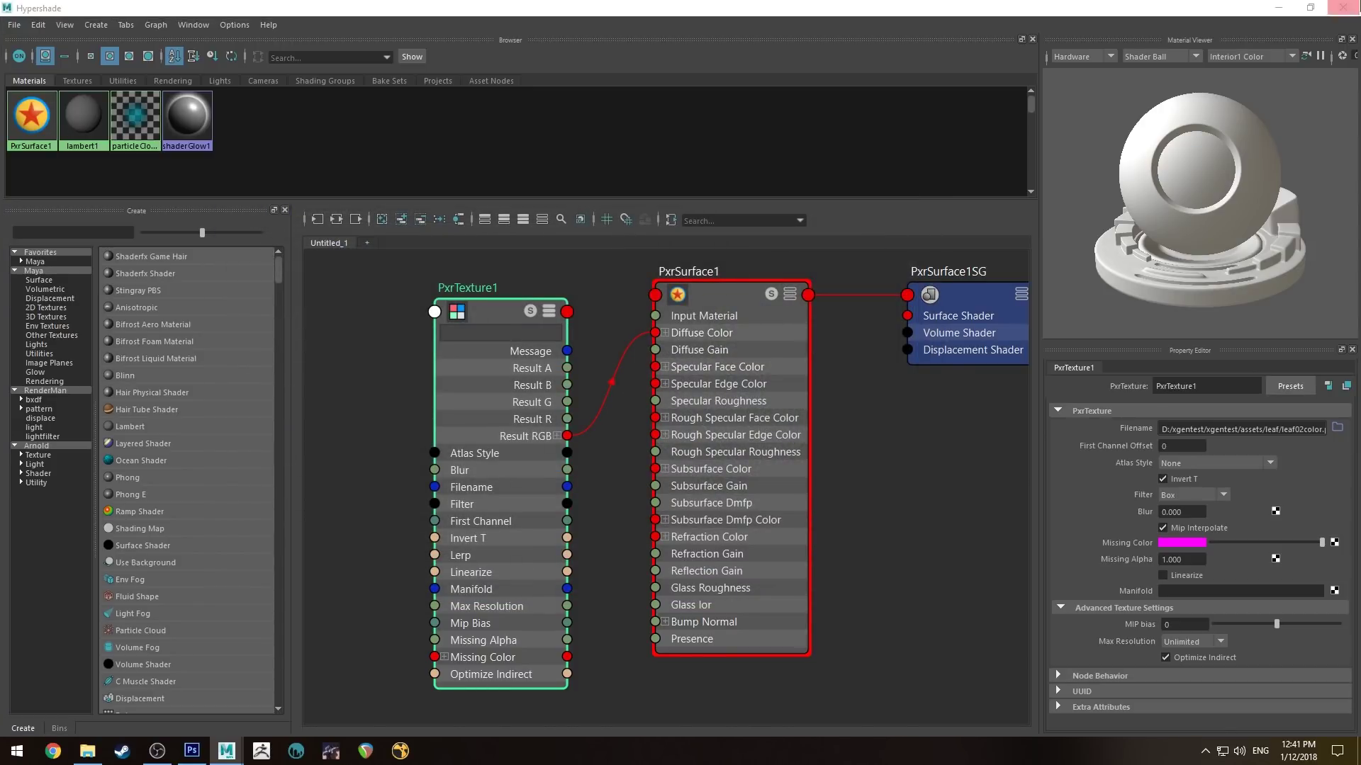
Step: Run a RenderMan IPR in the viewport, zoom and orbit around the leaf, then stop it
{"action": "left_click", "coordinate": [1276, 8]}
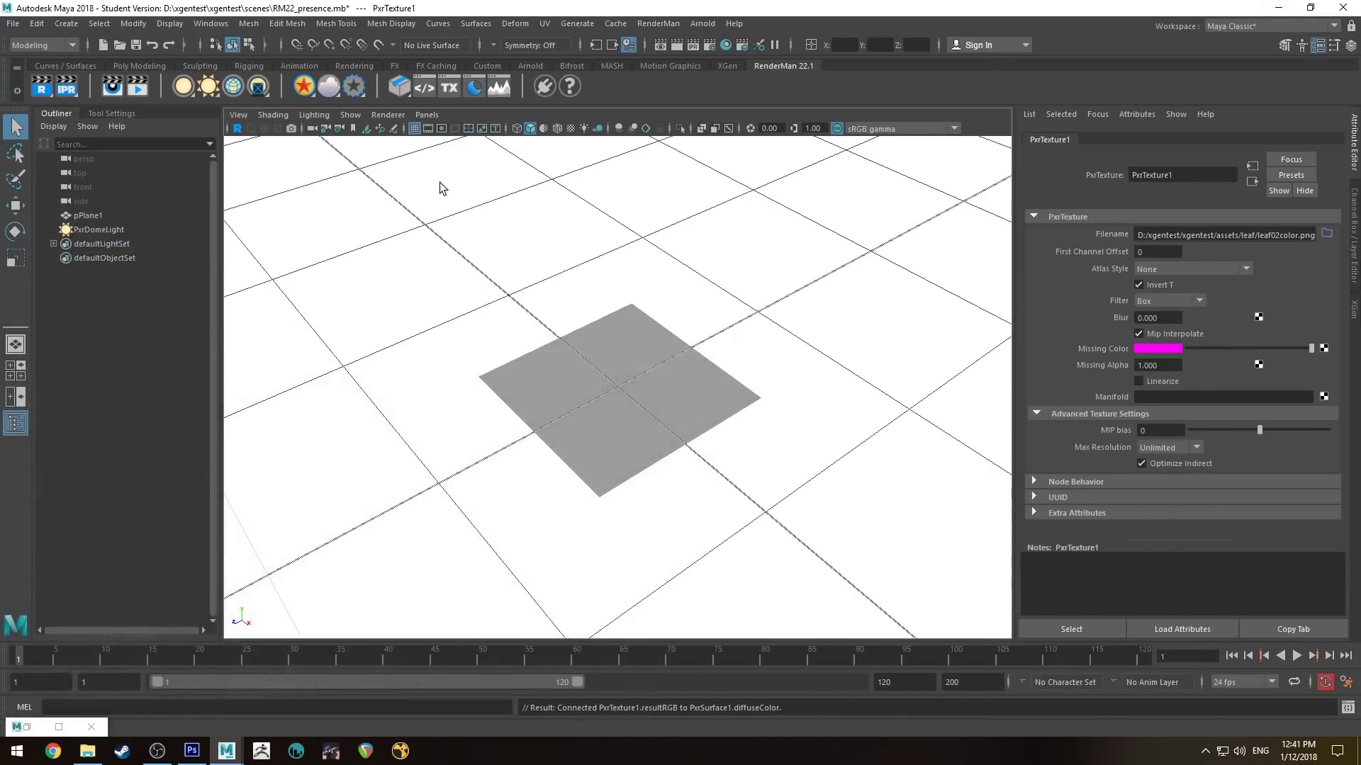
{"action": "left_click", "coordinate": [238, 128]}
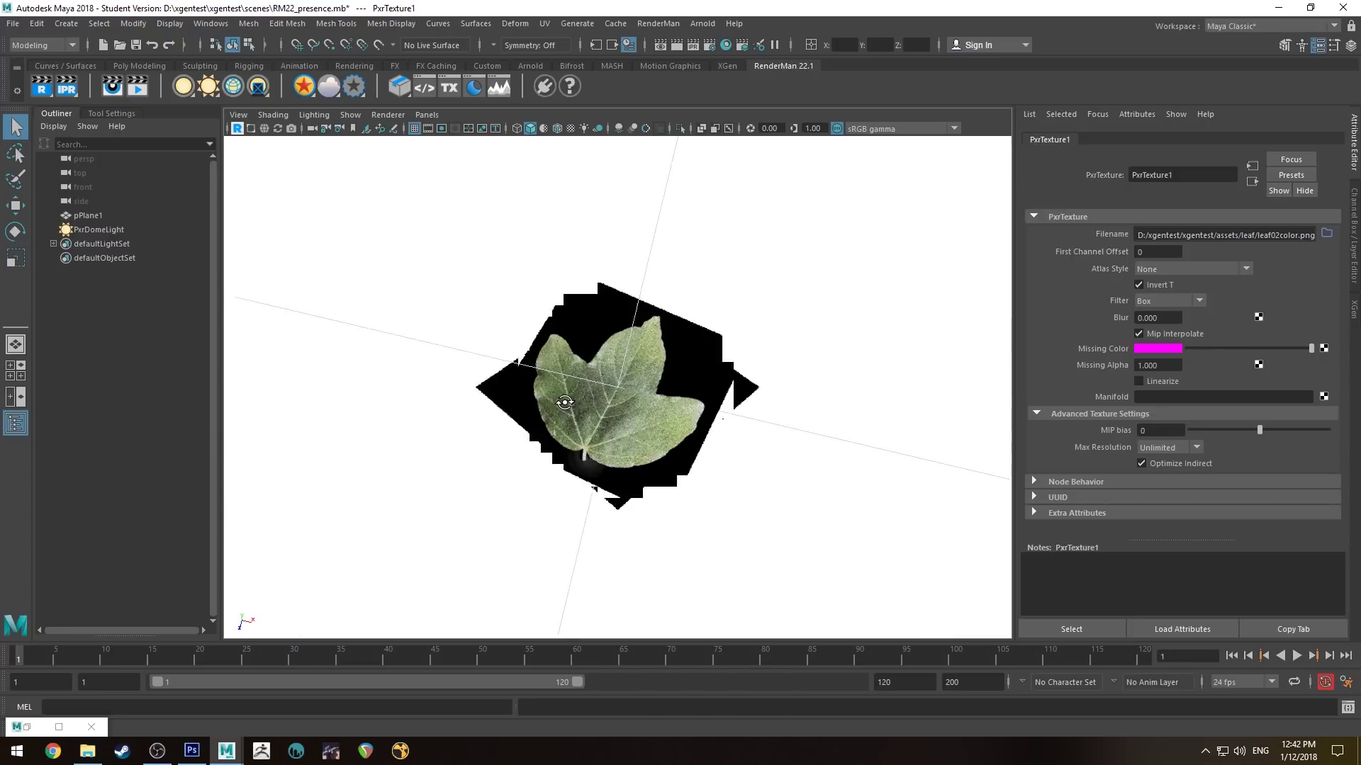
{"action": "scroll", "coordinate": [661, 502], "scroll_direction": "up", "scroll_amount": 3}
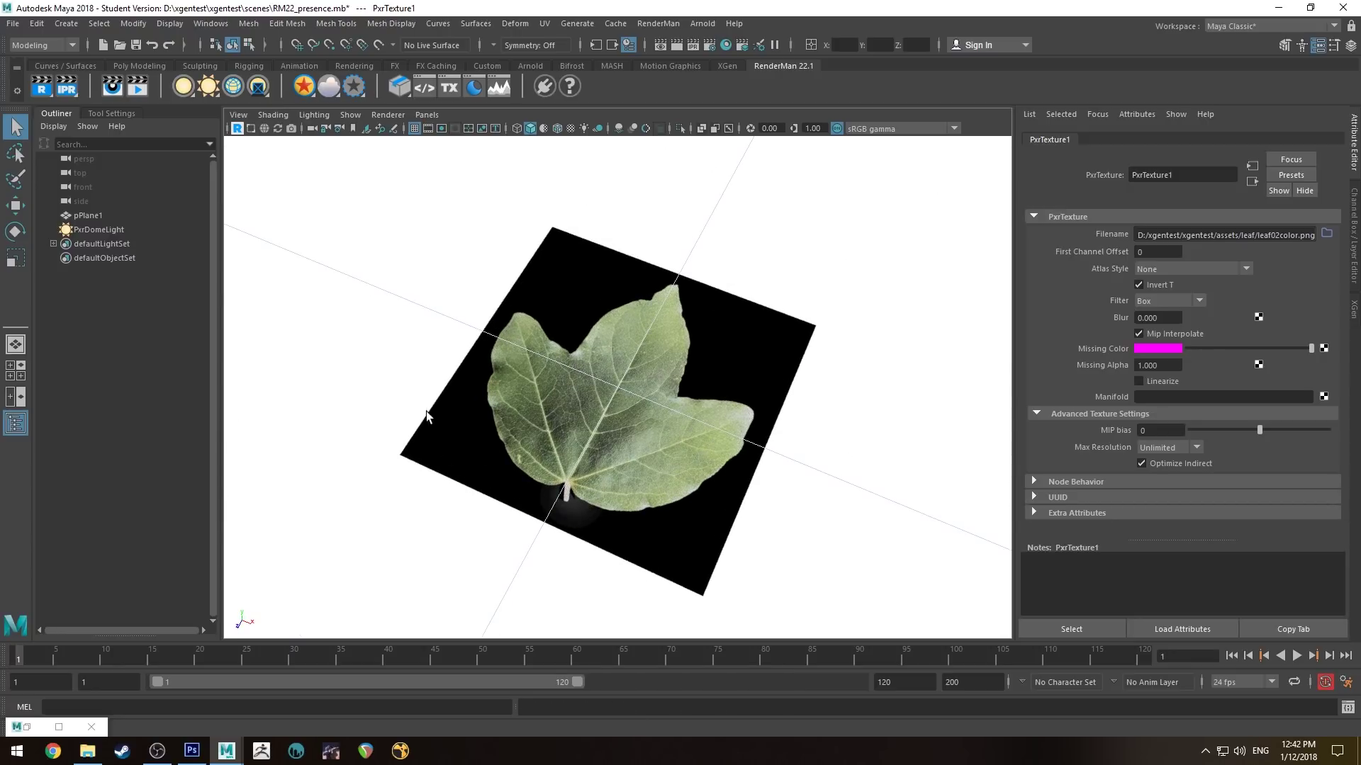
{"action": "scroll", "coordinate": [567, 518], "scroll_direction": "up", "scroll_amount": 3}
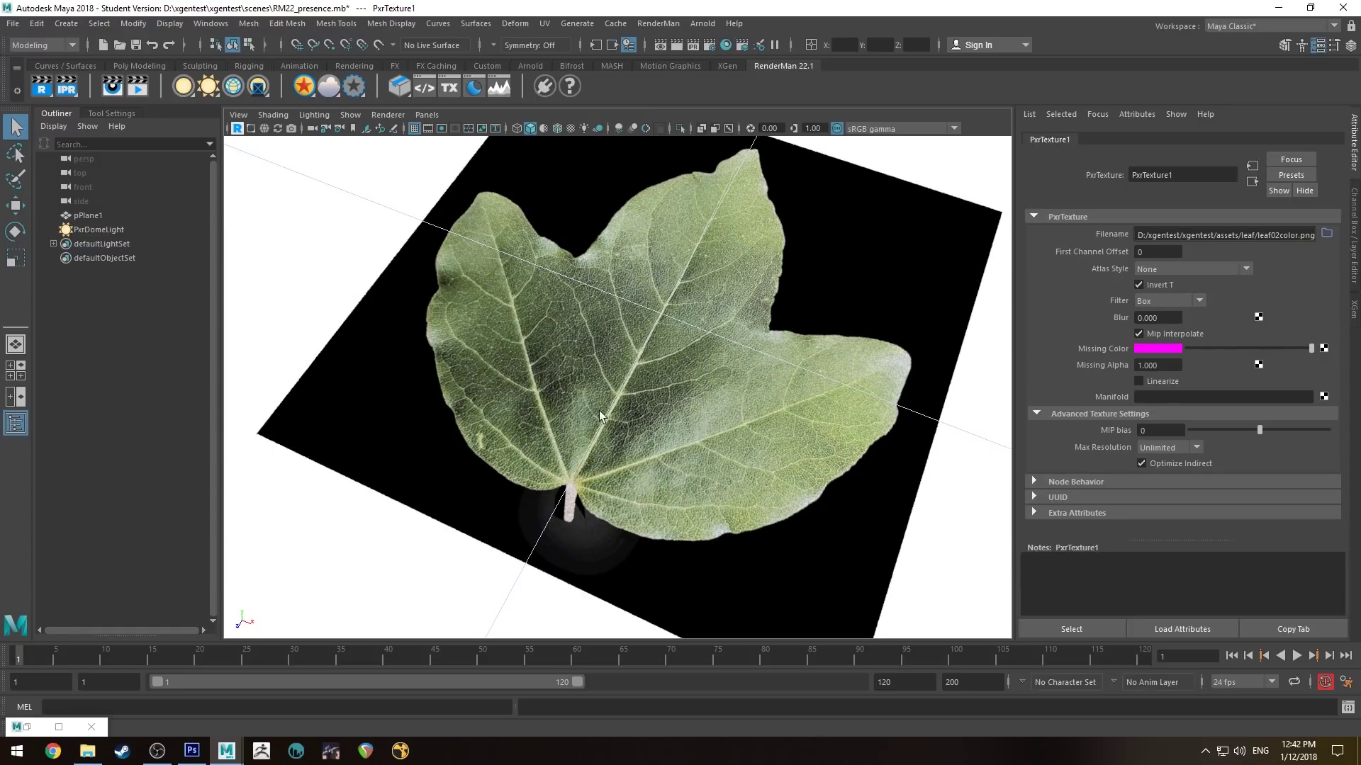
{"action": "left_click_drag", "start_coordinate": [606, 429], "coordinate": [661, 425], "text": "alt"}
{"action": "left_click", "coordinate": [236, 128]}
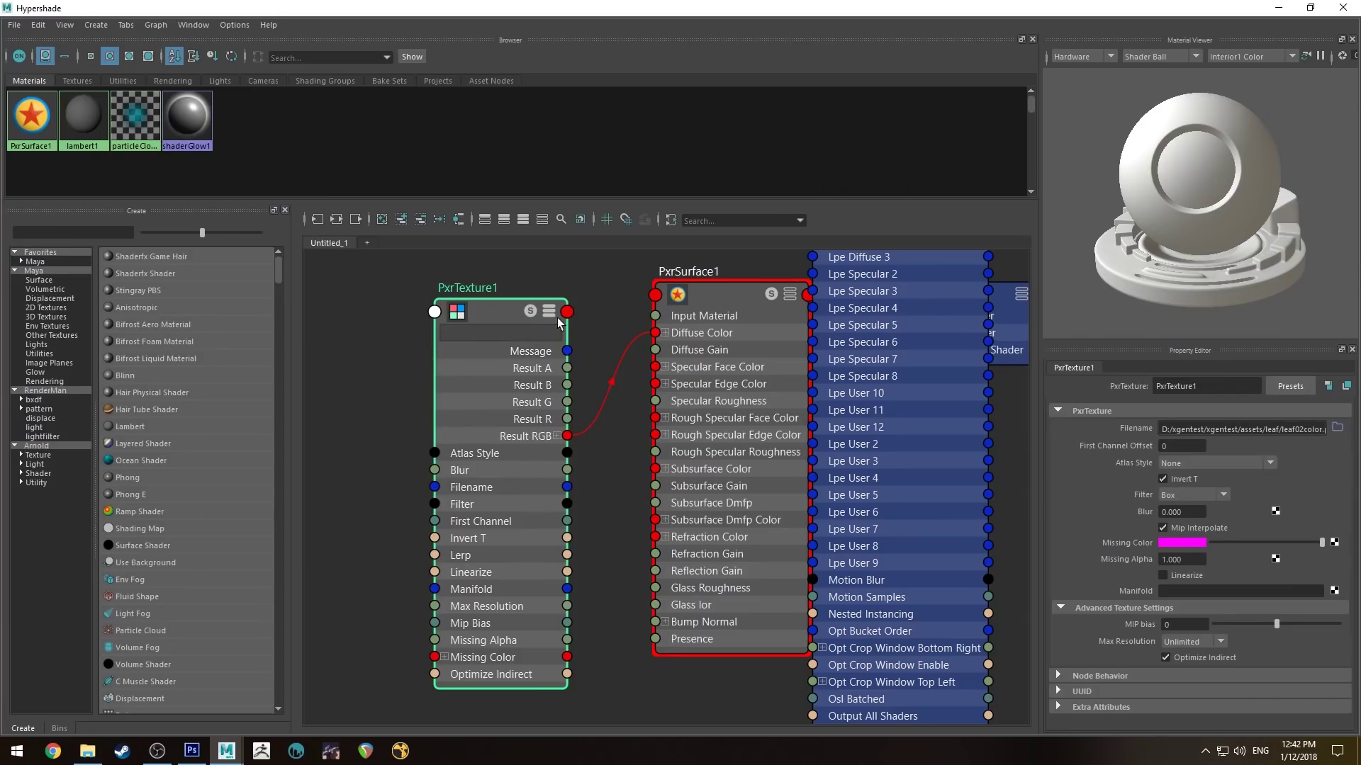
Step: Regraph PxrSurface1 and collapse PxrTexture1 to its connected attributes
{"action": "left_click", "coordinate": [699, 287]}
{"action": "left_click", "coordinate": [336, 220]}
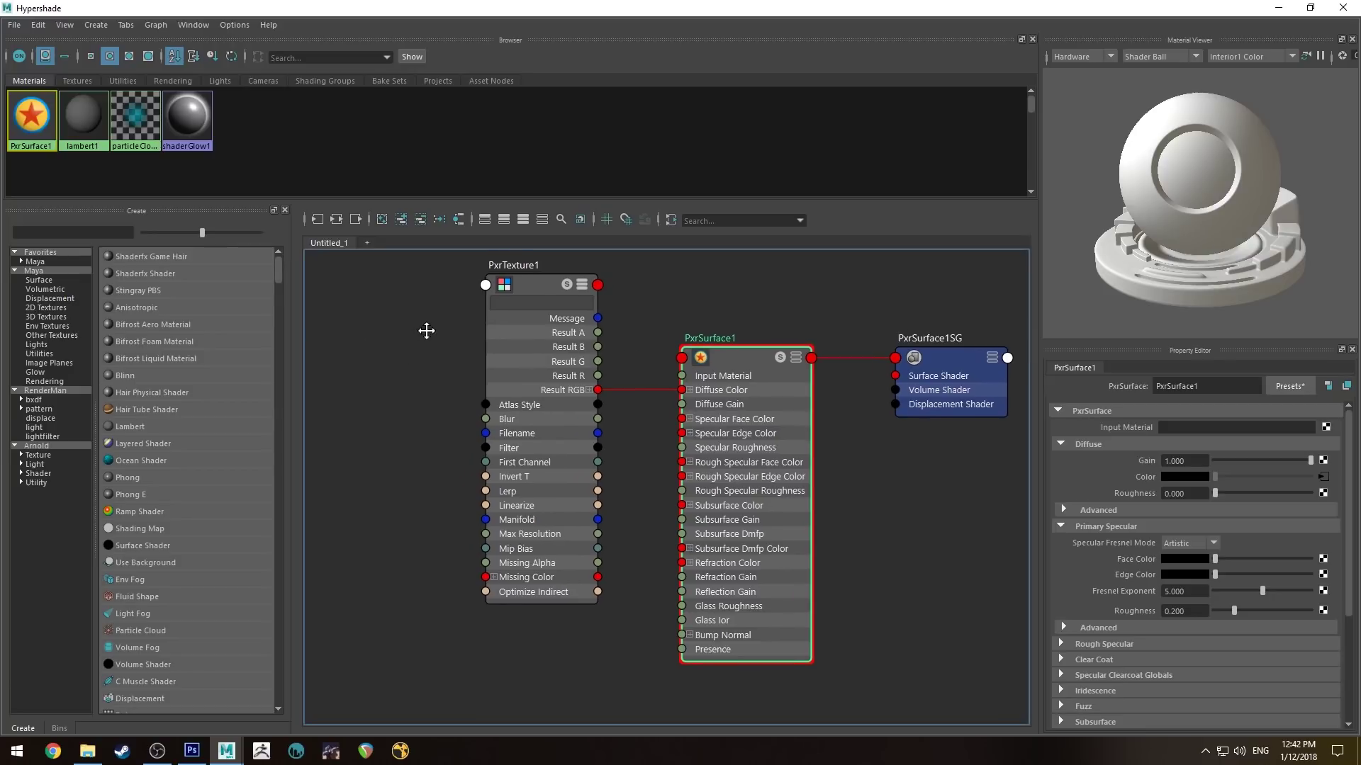
{"action": "left_click", "coordinate": [547, 291]}
{"action": "key", "text": "2"}
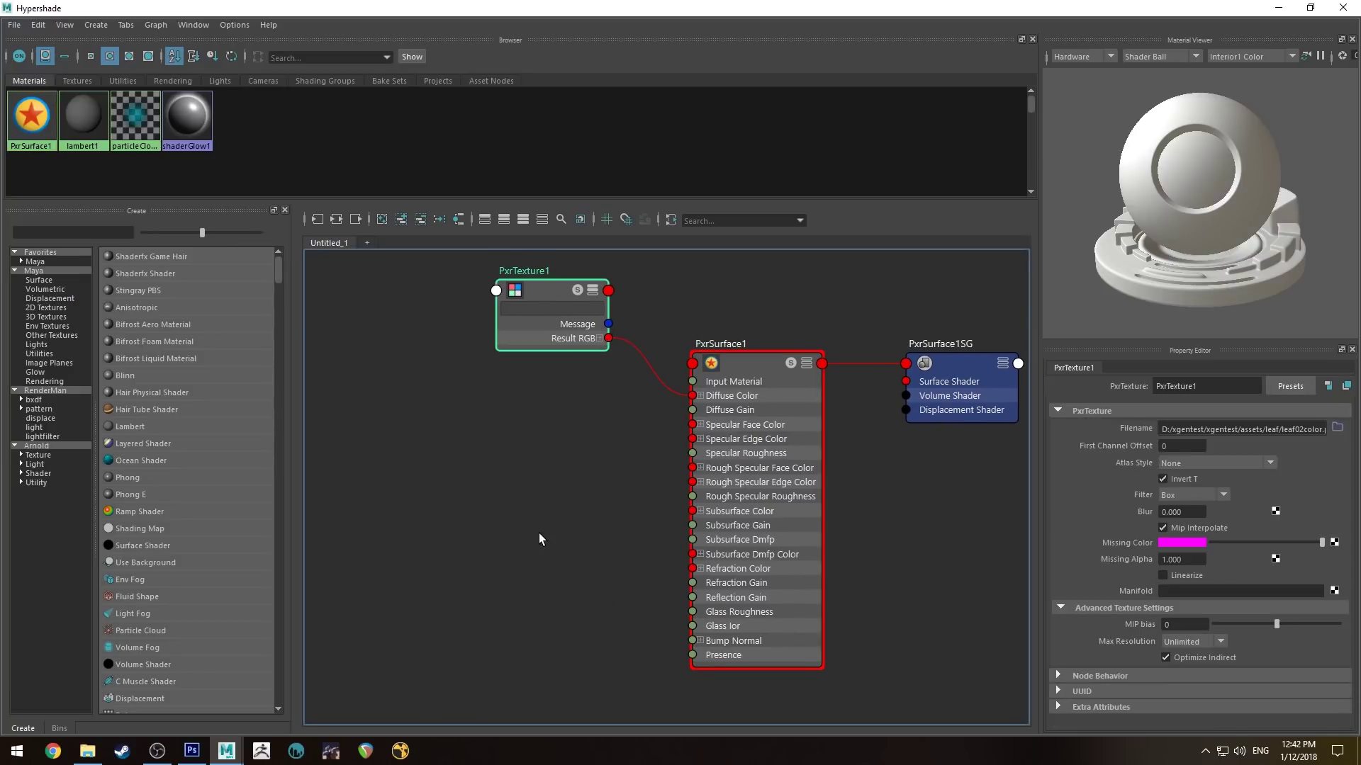
{"action": "left_click", "coordinate": [539, 533]}
Step: Create PxrTexture2 and wire its Result RGBR channel into PxrSurface1's Presence
{"action": "key", "text": "Tab"}
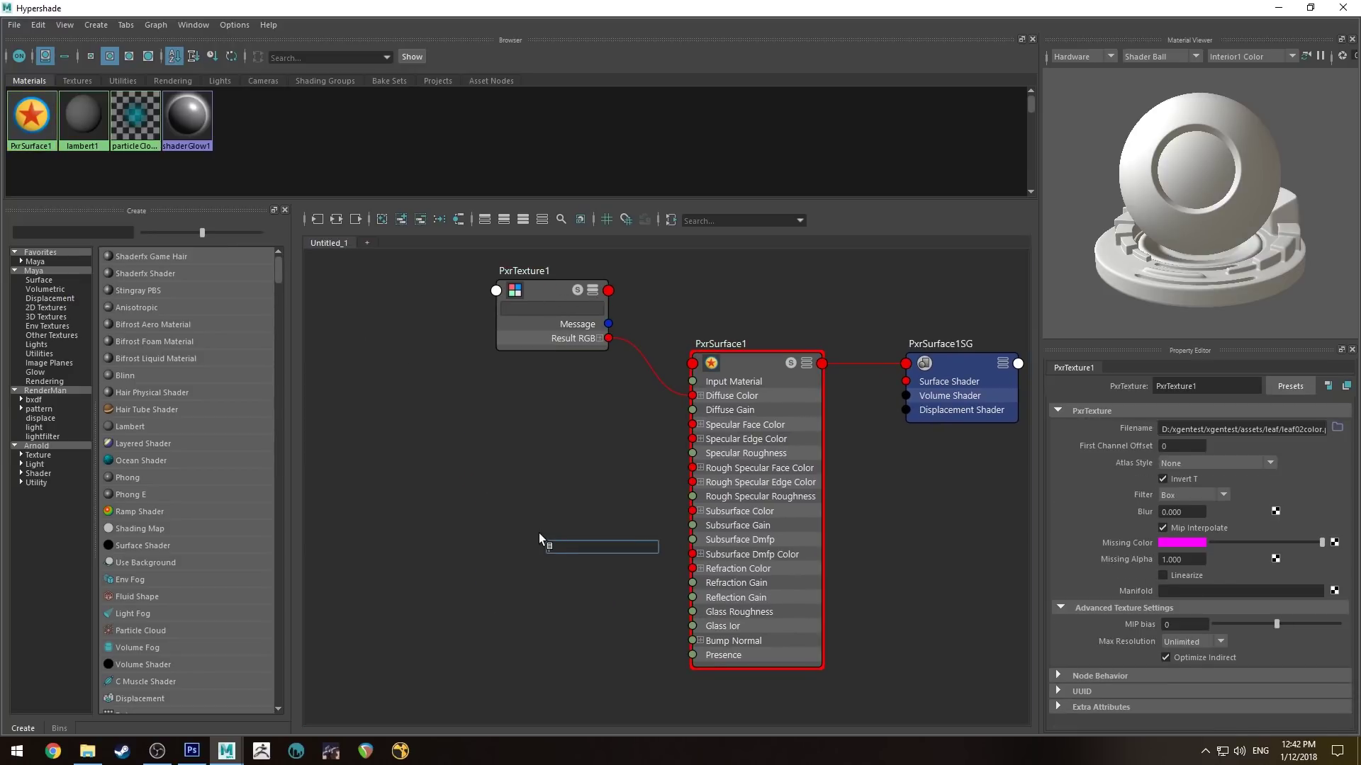
{"action": "type", "text": "pxrtex"}
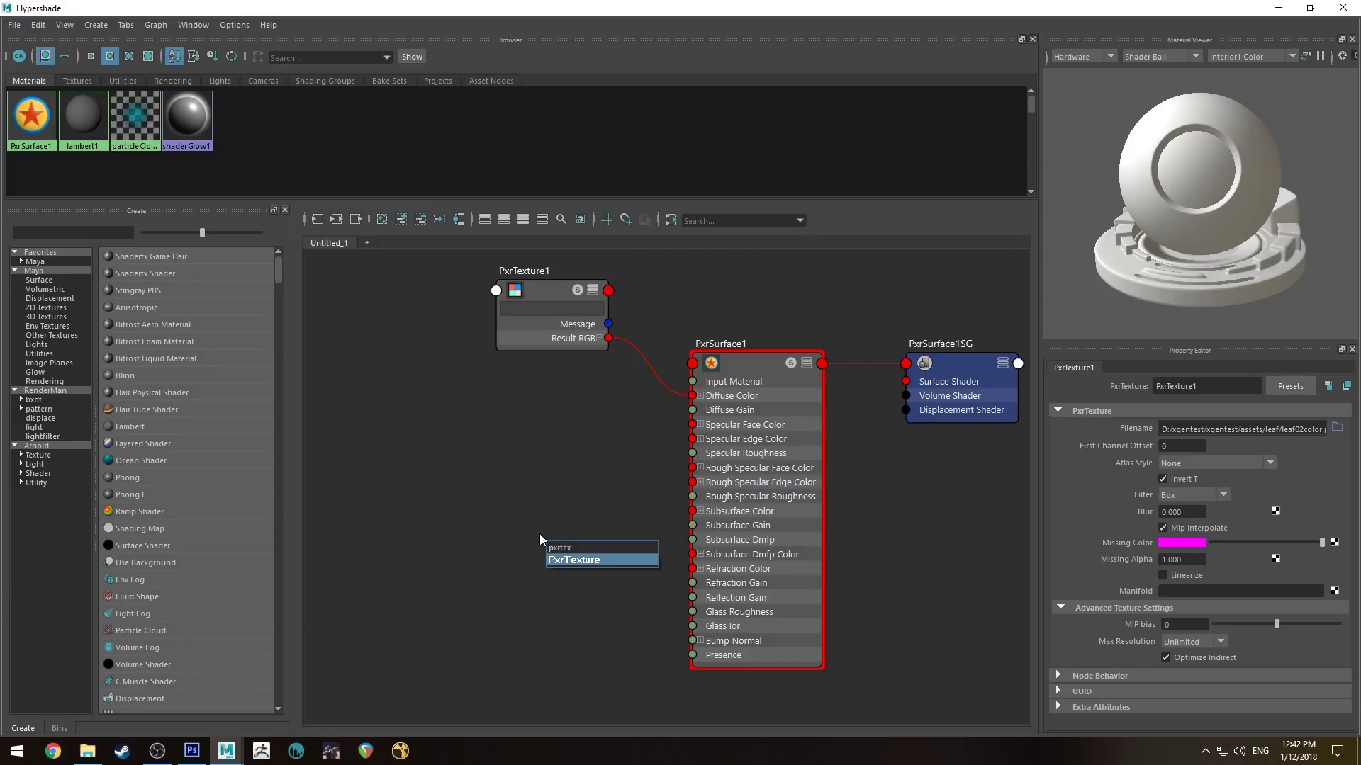
{"action": "key", "text": "Return"}
{"action": "left_click_drag", "start_coordinate": [586, 556], "coordinate": [514, 515]}
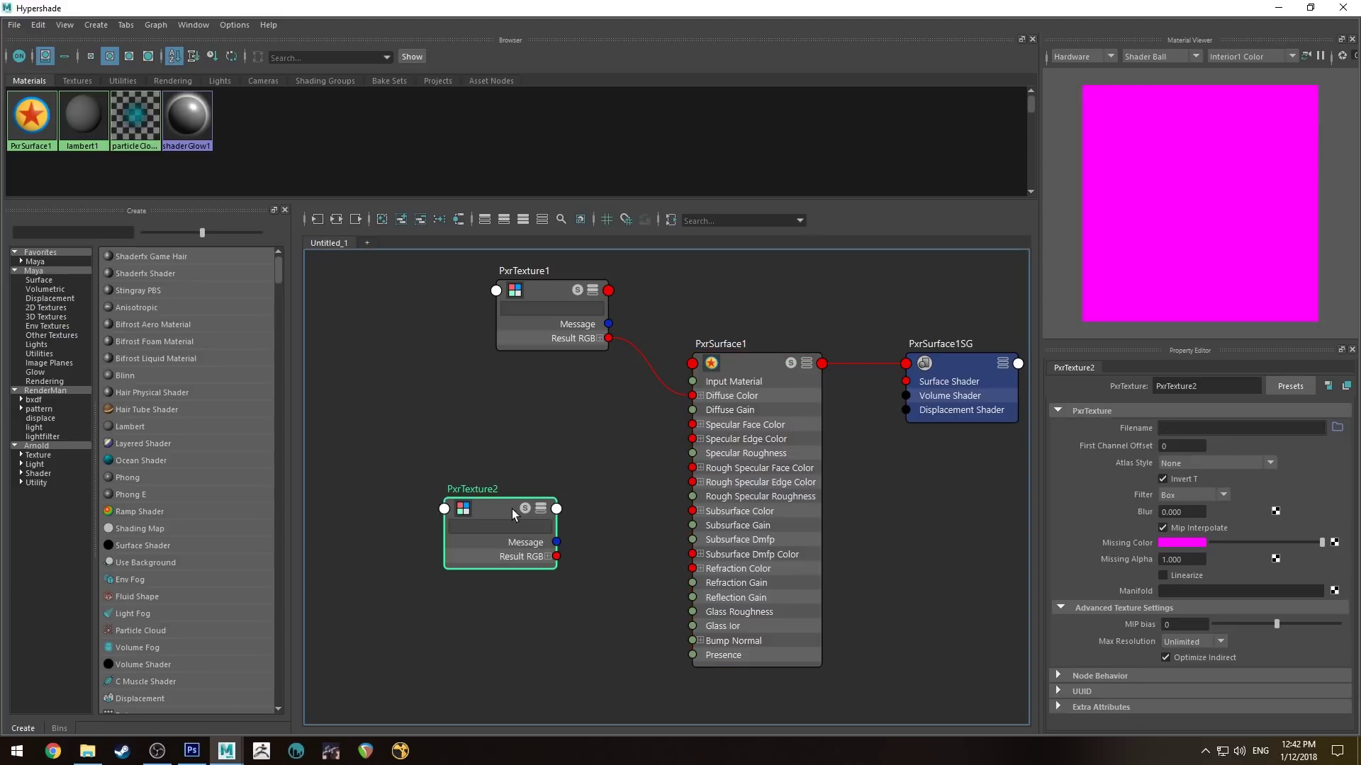
{"action": "left_click", "coordinate": [555, 557]}
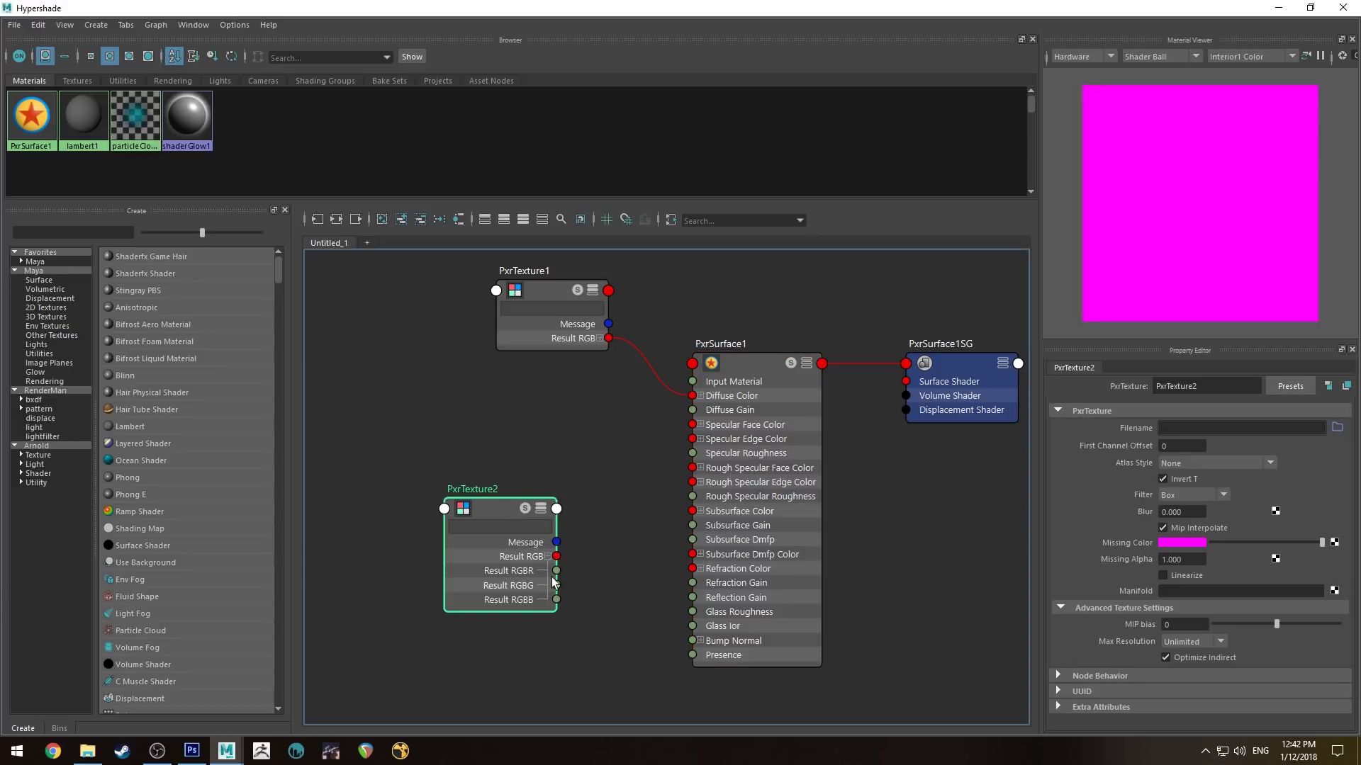
{"action": "left_click_drag", "start_coordinate": [557, 571], "coordinate": [692, 655]}
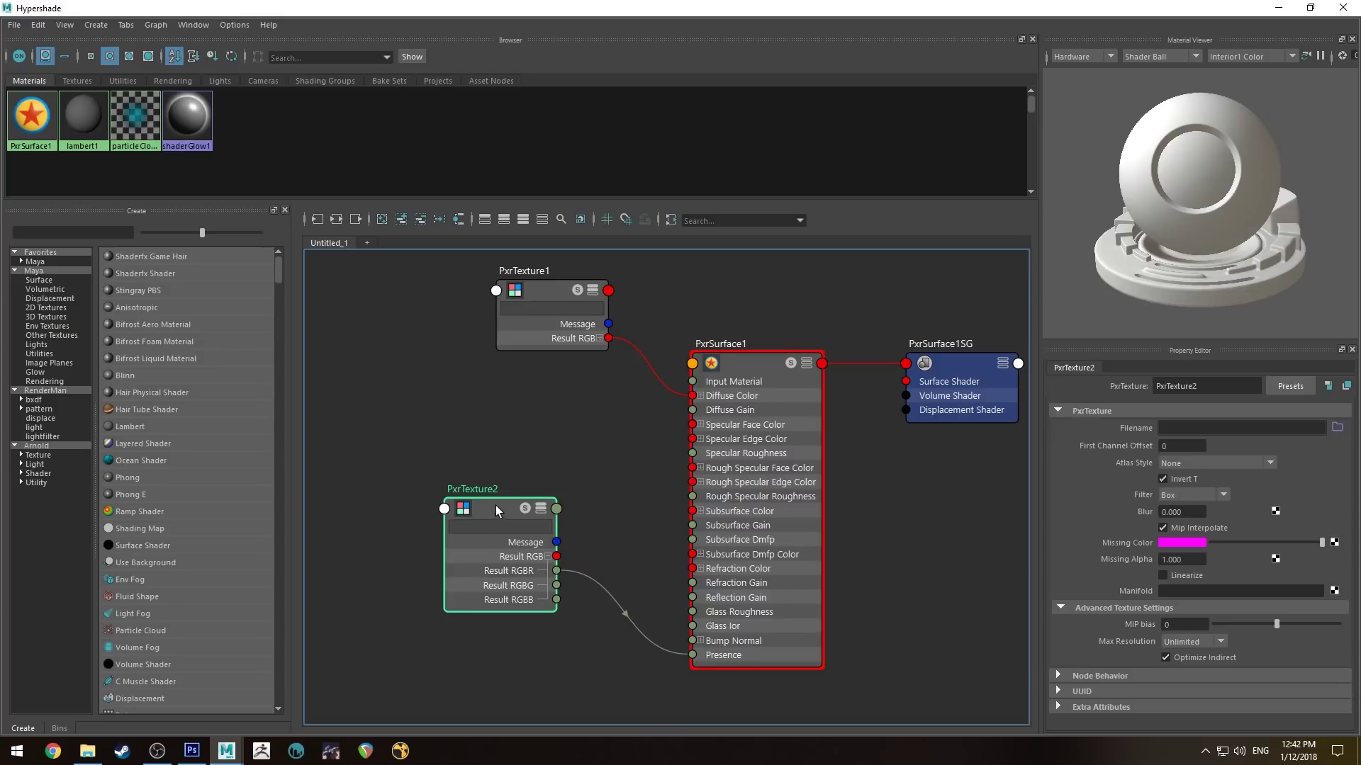
{"action": "left_click_drag", "start_coordinate": [498, 518], "coordinate": [649, 643]}
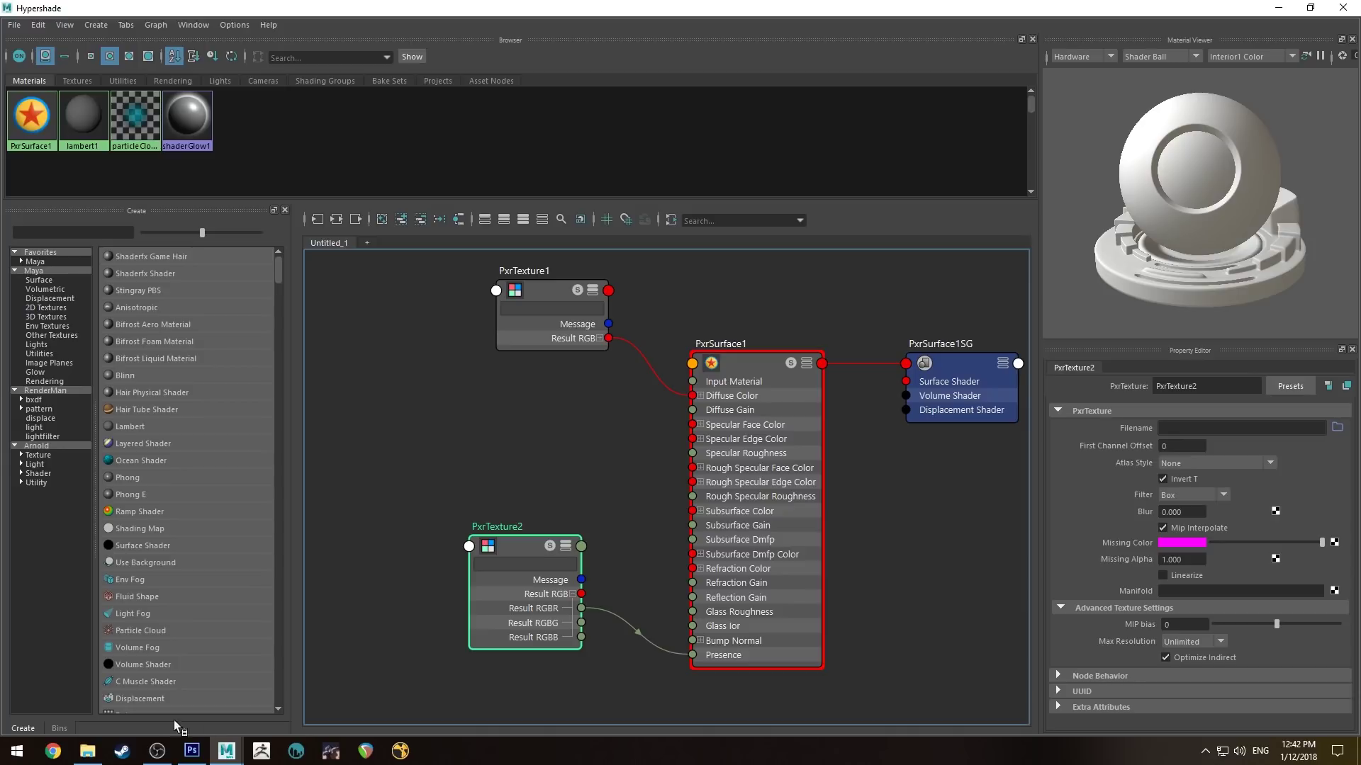
Step: Check the leaf image in Photoshop with Layer 1 hidden, then return to Maya
{"action": "left_click", "coordinate": [192, 750]}
{"action": "left_click", "coordinate": [1206, 482]}
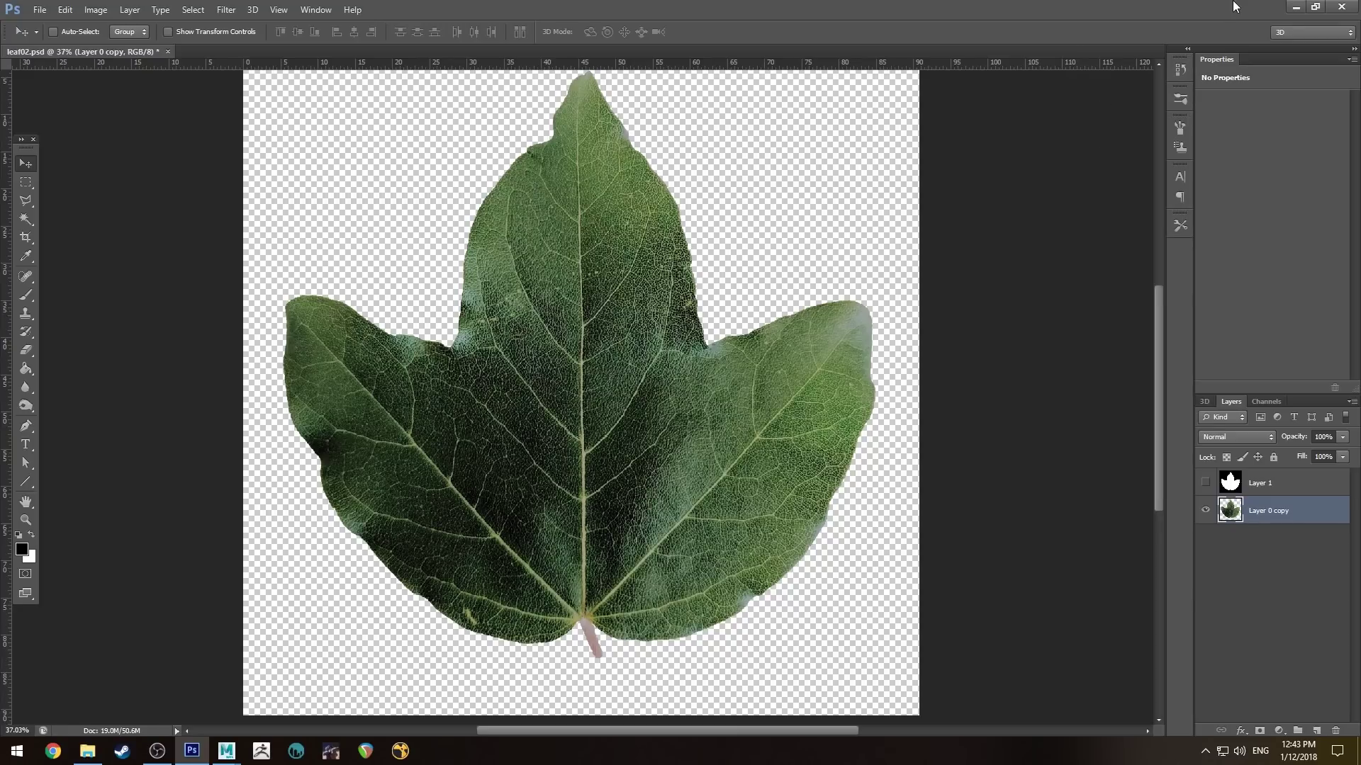
{"action": "left_click", "coordinate": [1296, 6]}
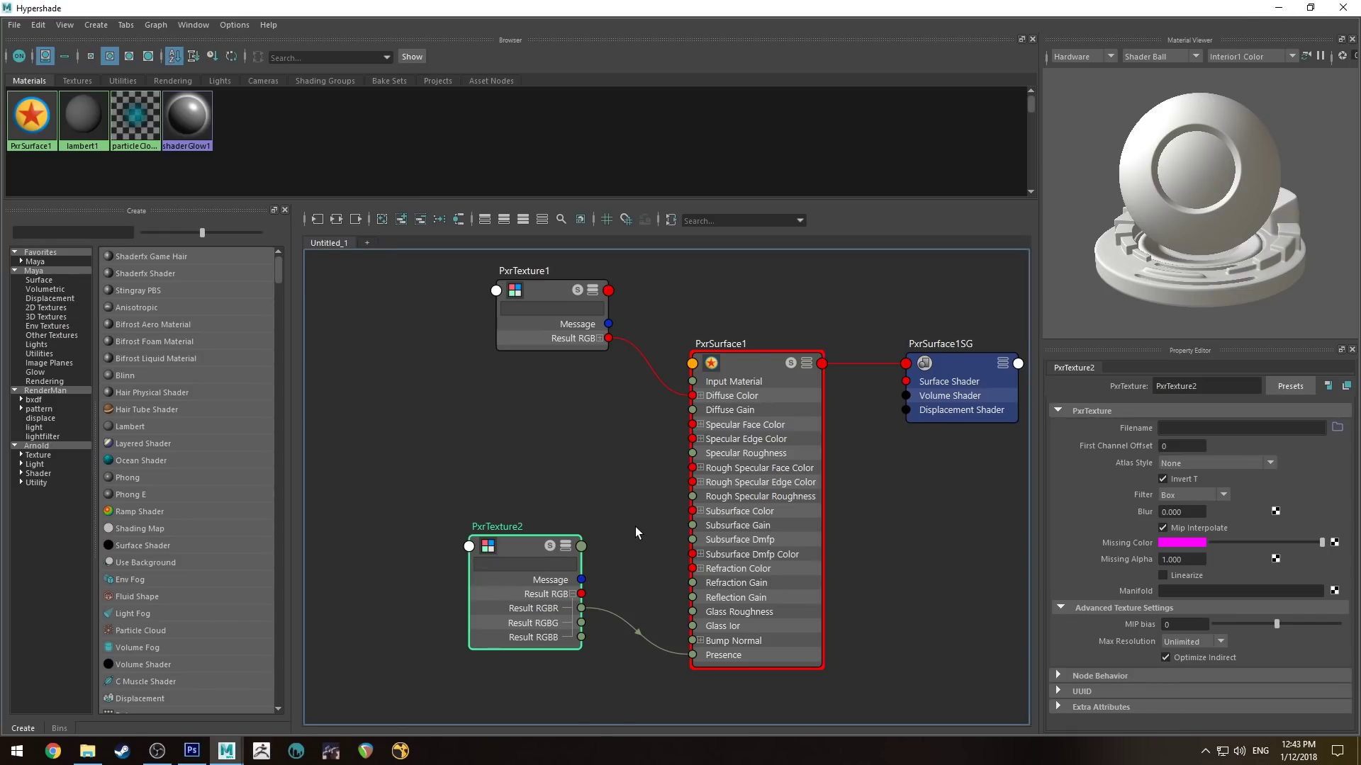
Step: Point PxrTexture2's Filename at leaf02mask.png in the leaf assets folder
{"action": "middle_click_drag", "start_coordinate": [636, 533], "coordinate": [577, 474], "text": "alt"}
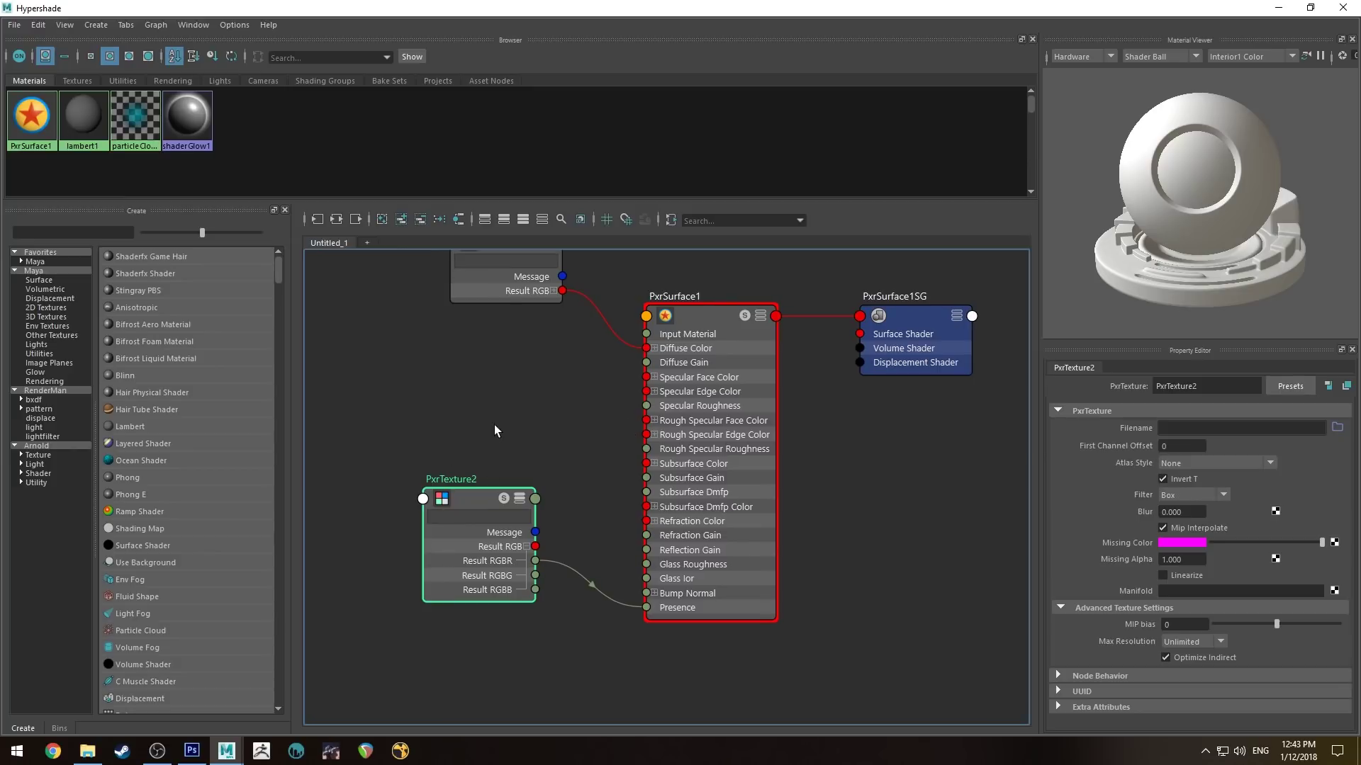
{"action": "left_click", "coordinate": [1338, 430]}
{"action": "left_click", "coordinate": [398, 266]}
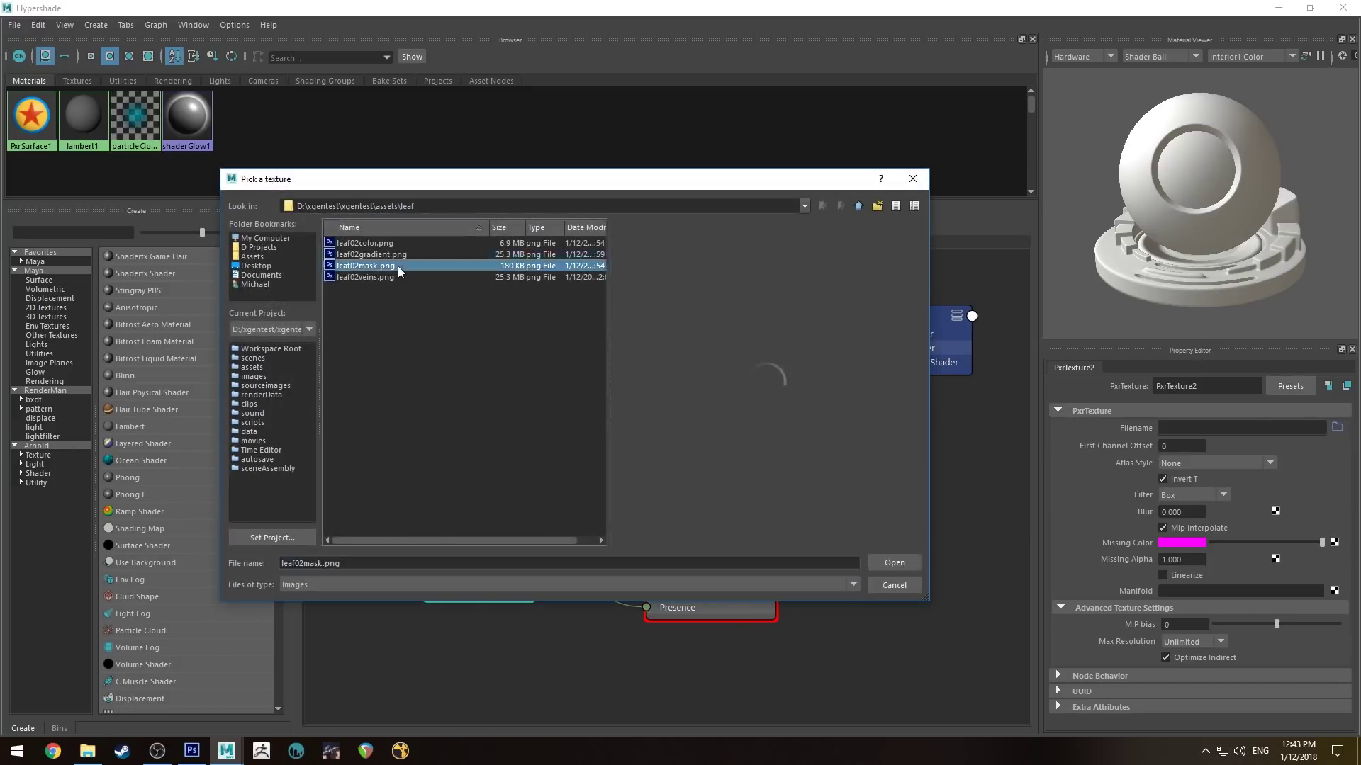
{"action": "left_click", "coordinate": [900, 562]}
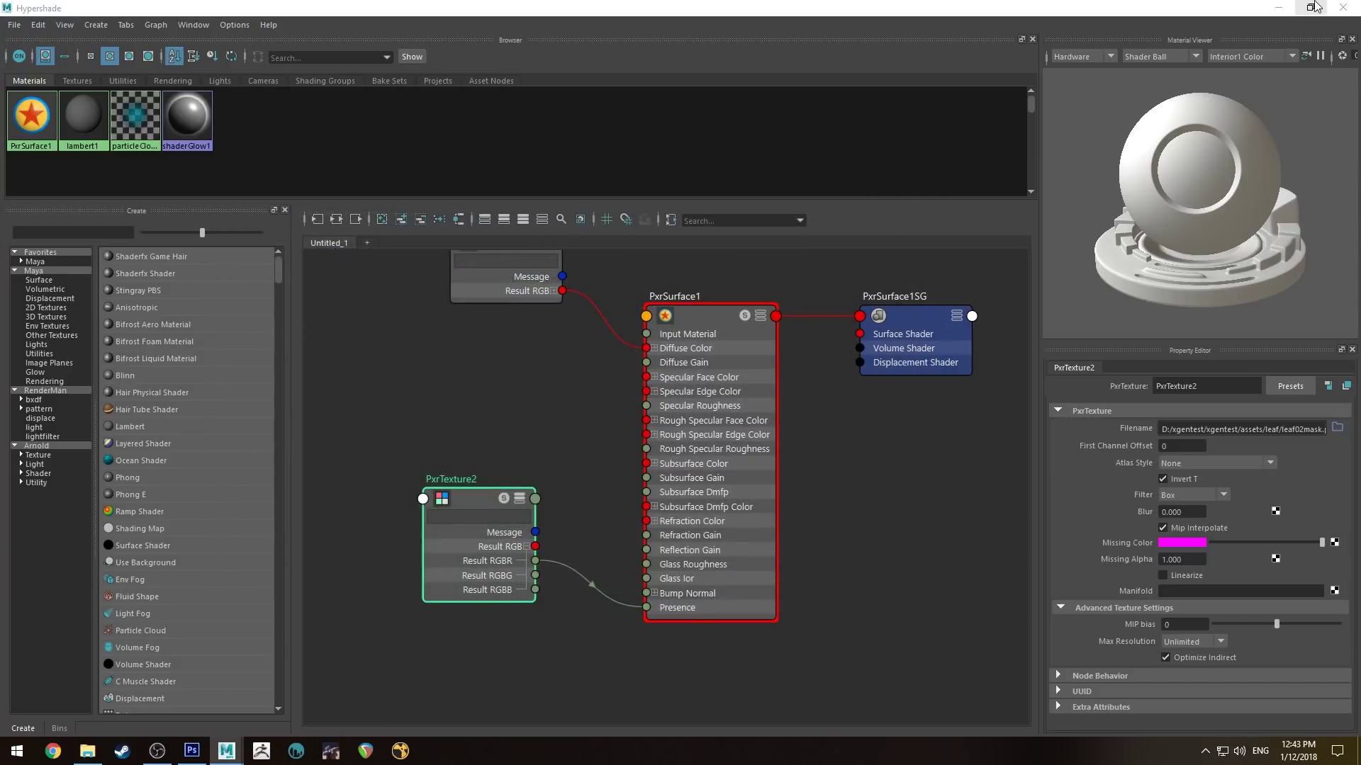
{"action": "left_click", "coordinate": [1279, 8]}
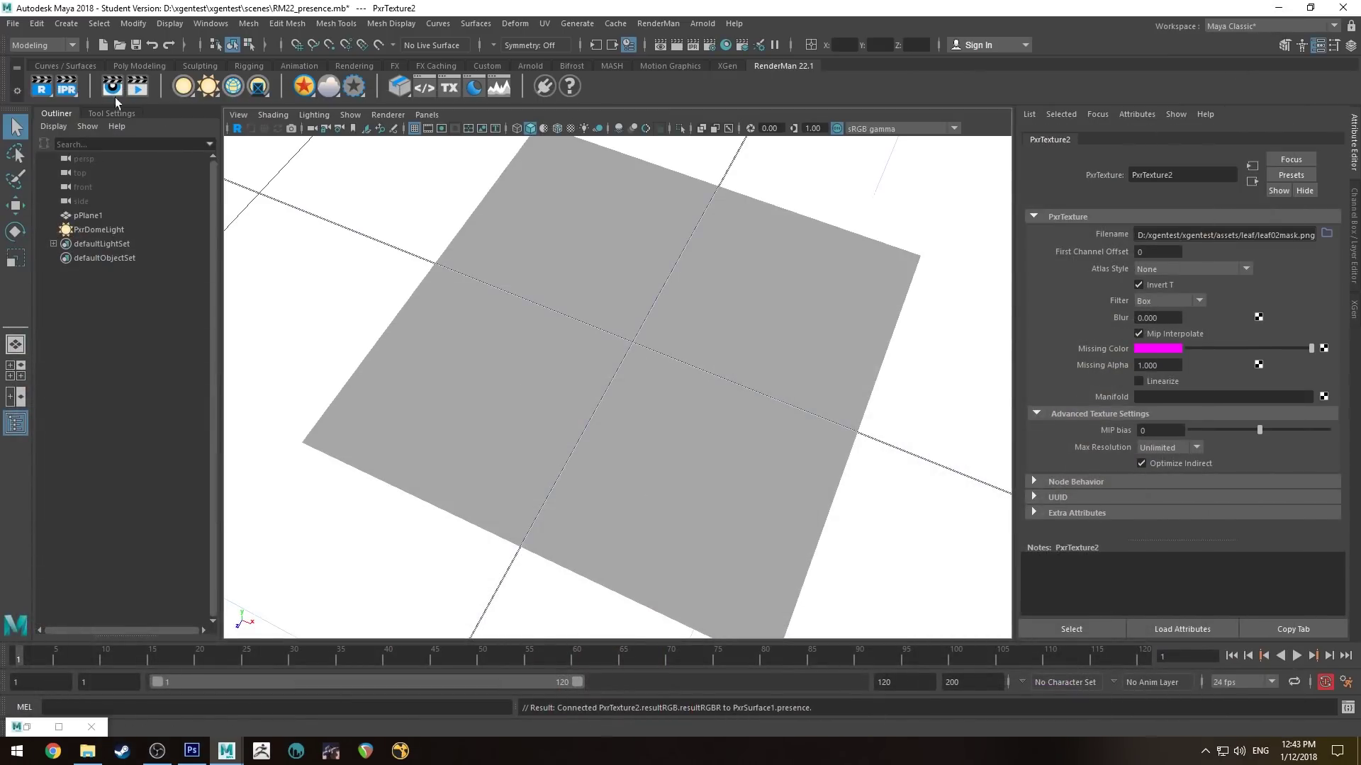
{"action": "left_click", "coordinate": [236, 129]}
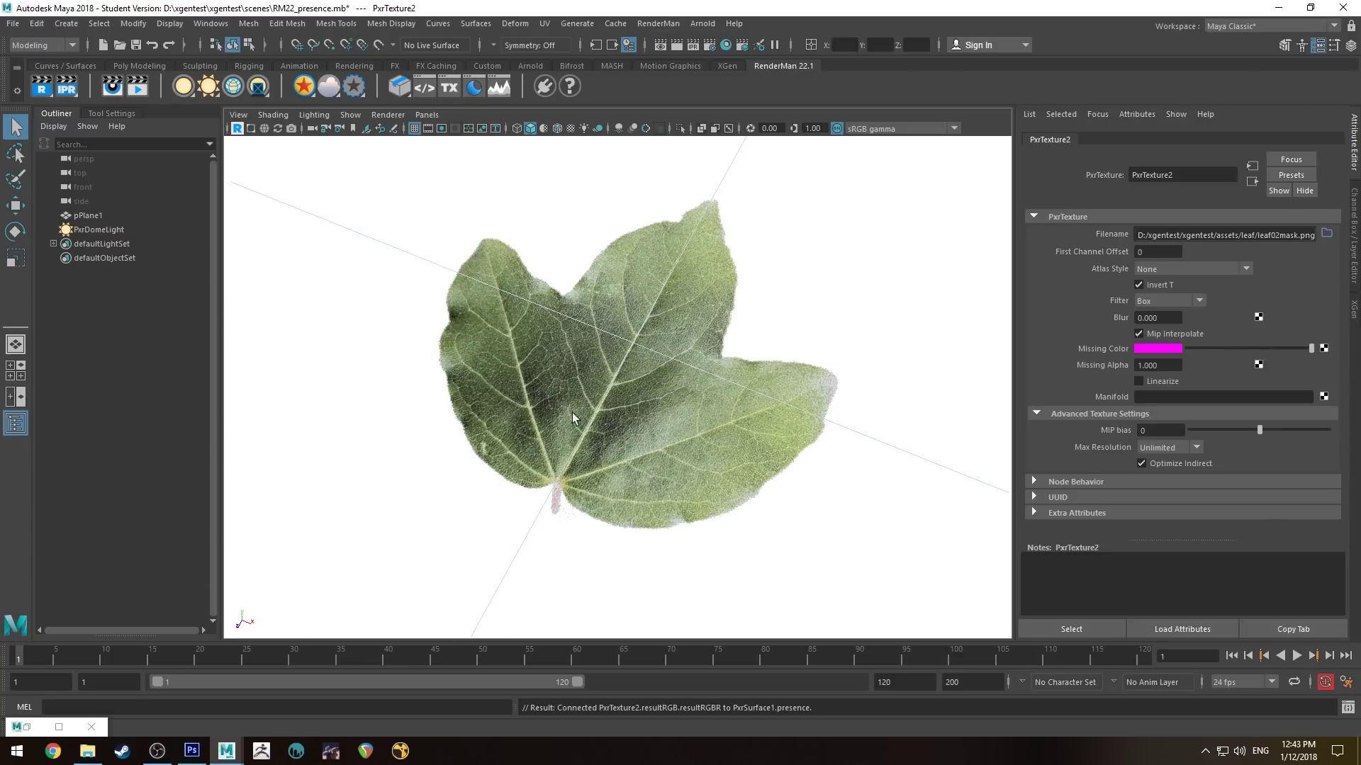
{"action": "left_click_drag", "start_coordinate": [590, 455], "coordinate": [664, 365], "text": "alt"}
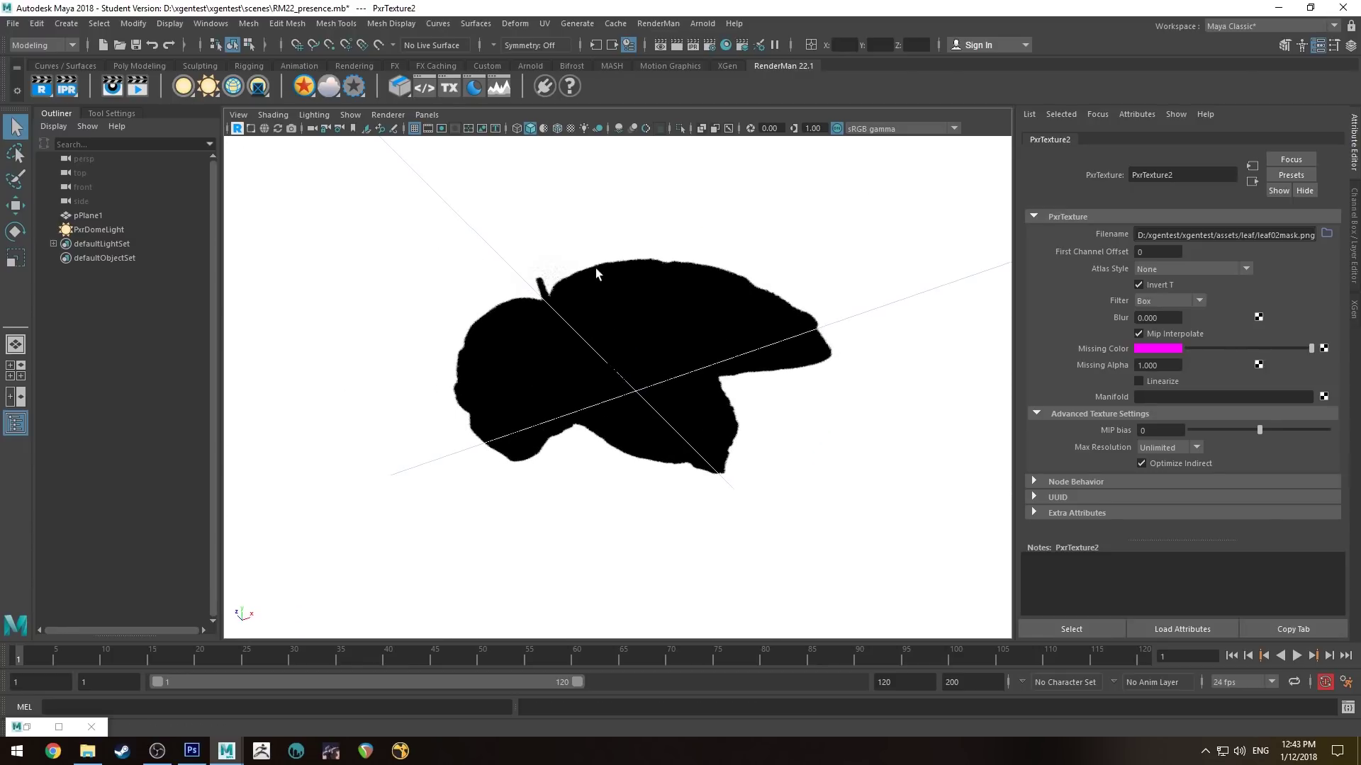
{"action": "mouse_move", "coordinate": [596, 274]}
{"action": "left_mouse_down", "text": "alt"}
{"action": "mouse_move", "coordinate": [592, 344]}
{"action": "mouse_move", "coordinate": [322, 170]}
{"action": "left_mouse_up", "text": "alt"}
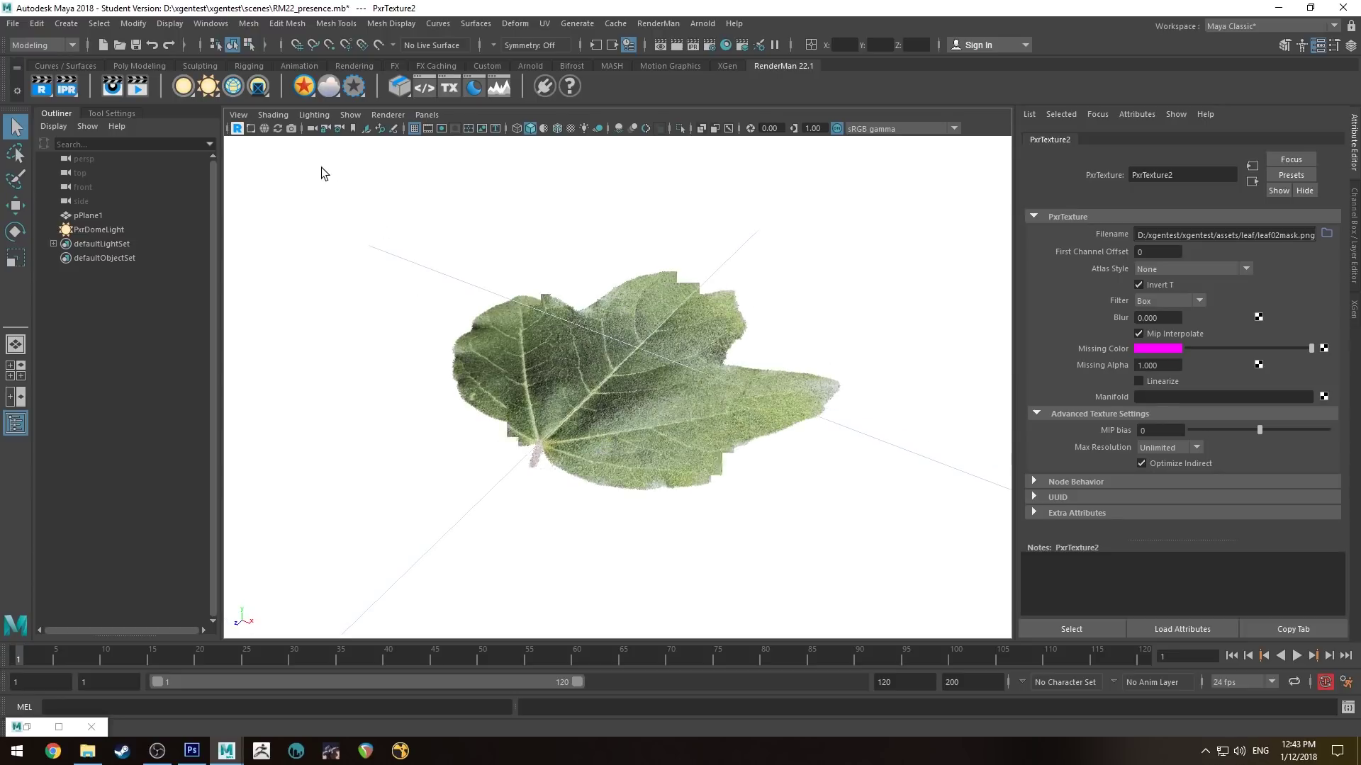
{"action": "left_click", "coordinate": [238, 130]}
Step: Tick Double Sided in PxrSurface1's Diffuse Advanced settings, then minimize Hypershade
{"action": "double_click", "coordinate": [28, 725]}
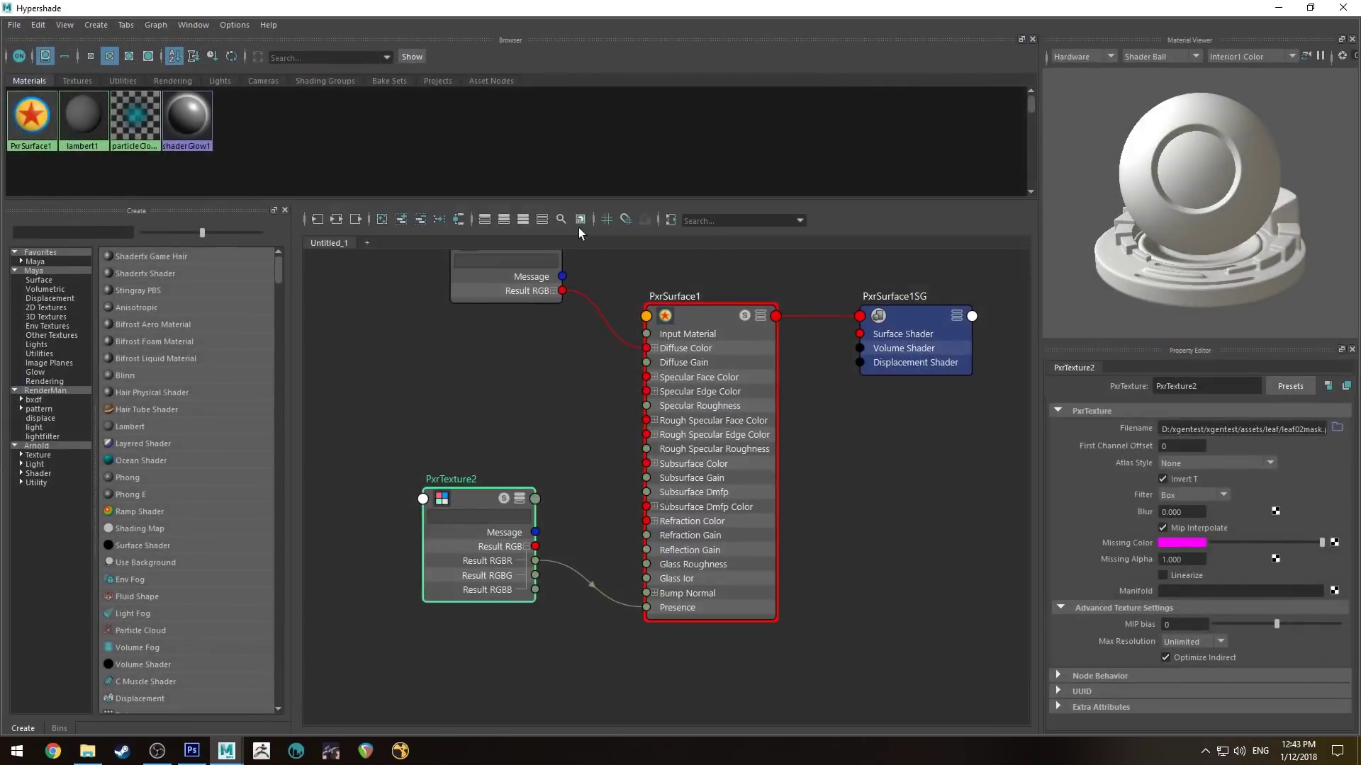
{"action": "middle_click_drag", "start_coordinate": [581, 363], "coordinate": [536, 508], "text": "alt"}
{"action": "left_click", "coordinate": [631, 479]}
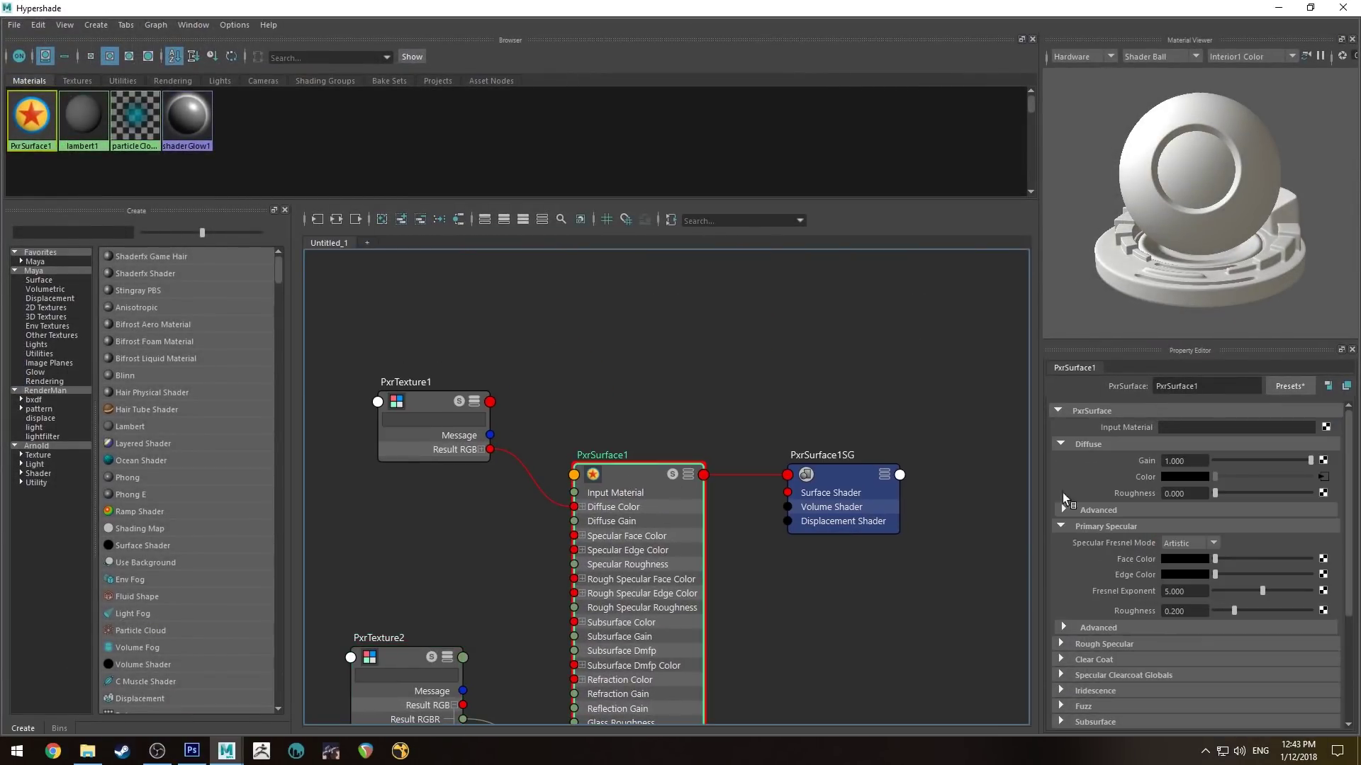
{"action": "scroll", "coordinate": [1082, 473], "scroll_direction": "down", "scroll_amount": 3}
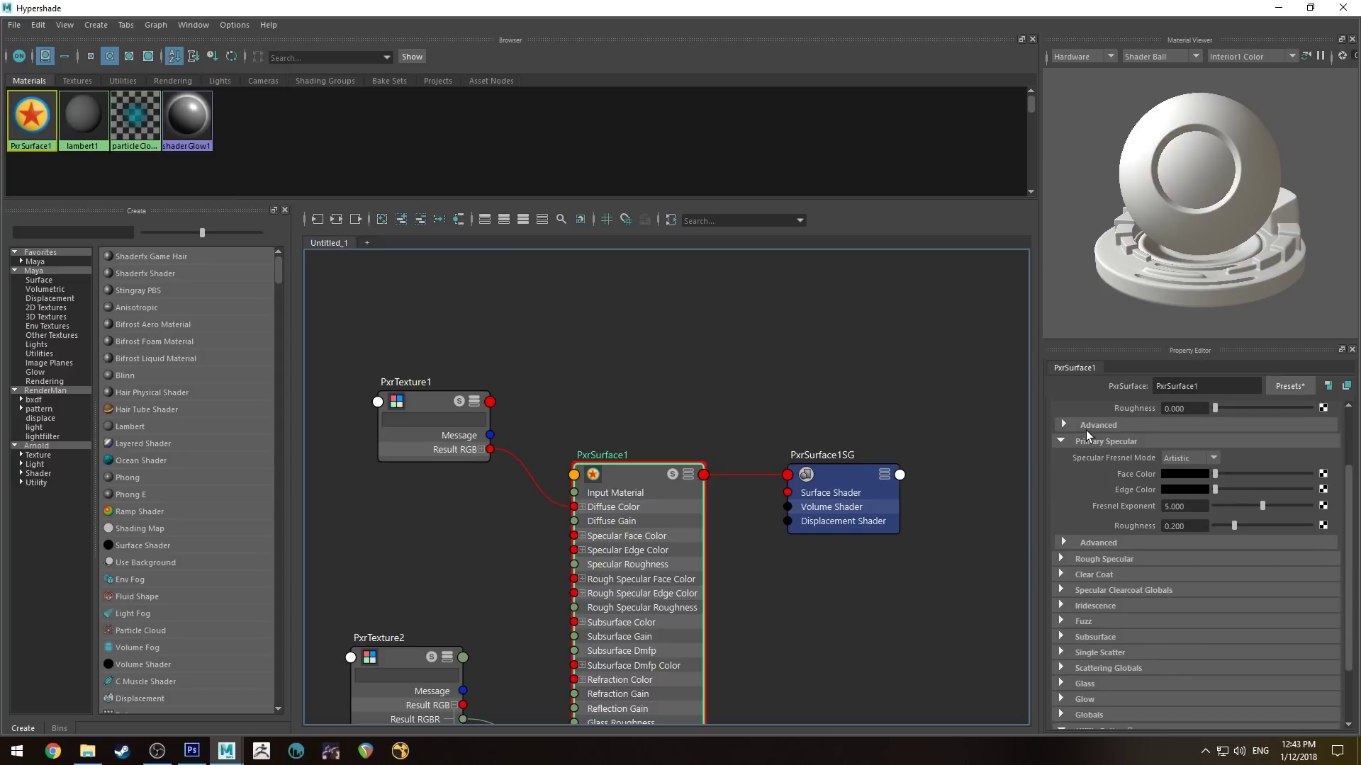
{"action": "scroll", "coordinate": [1095, 439], "scroll_direction": "up", "scroll_amount": 5}
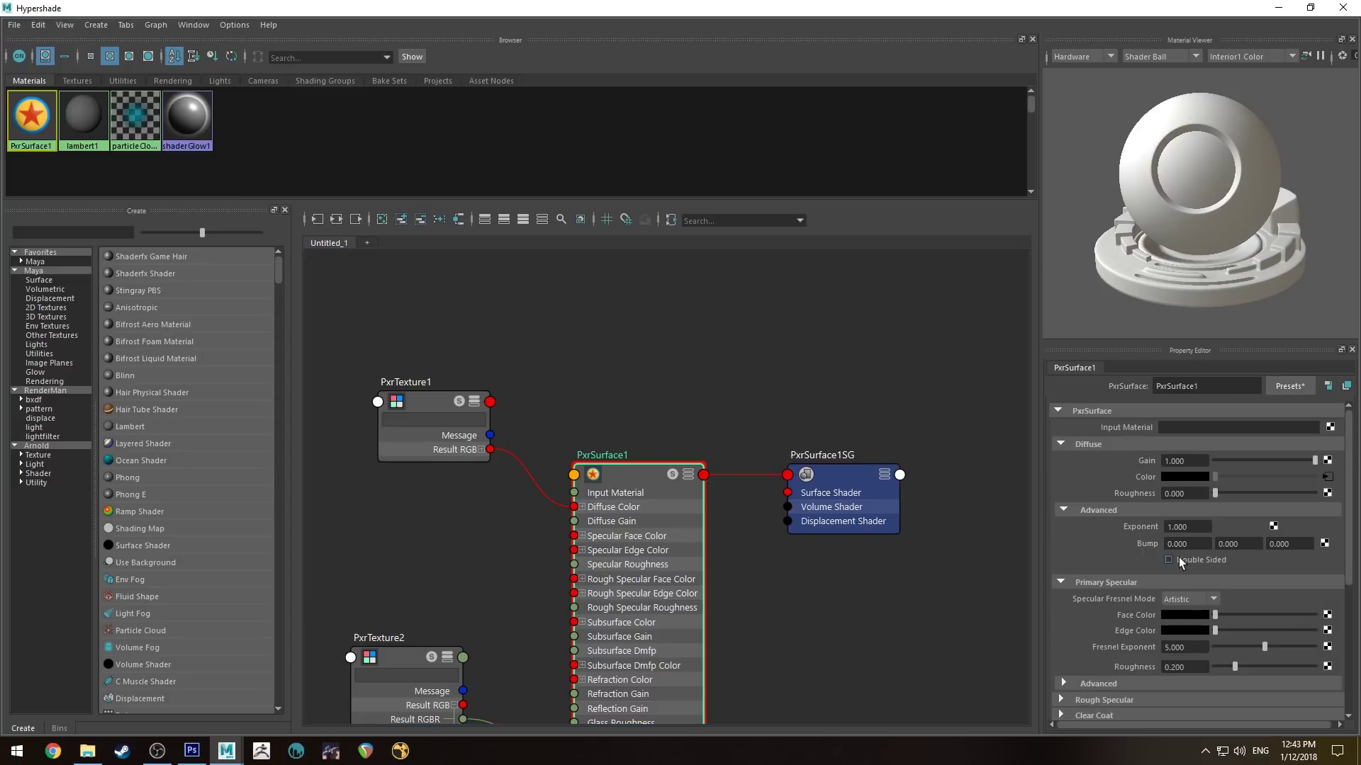
{"action": "left_click", "coordinate": [1168, 560]}
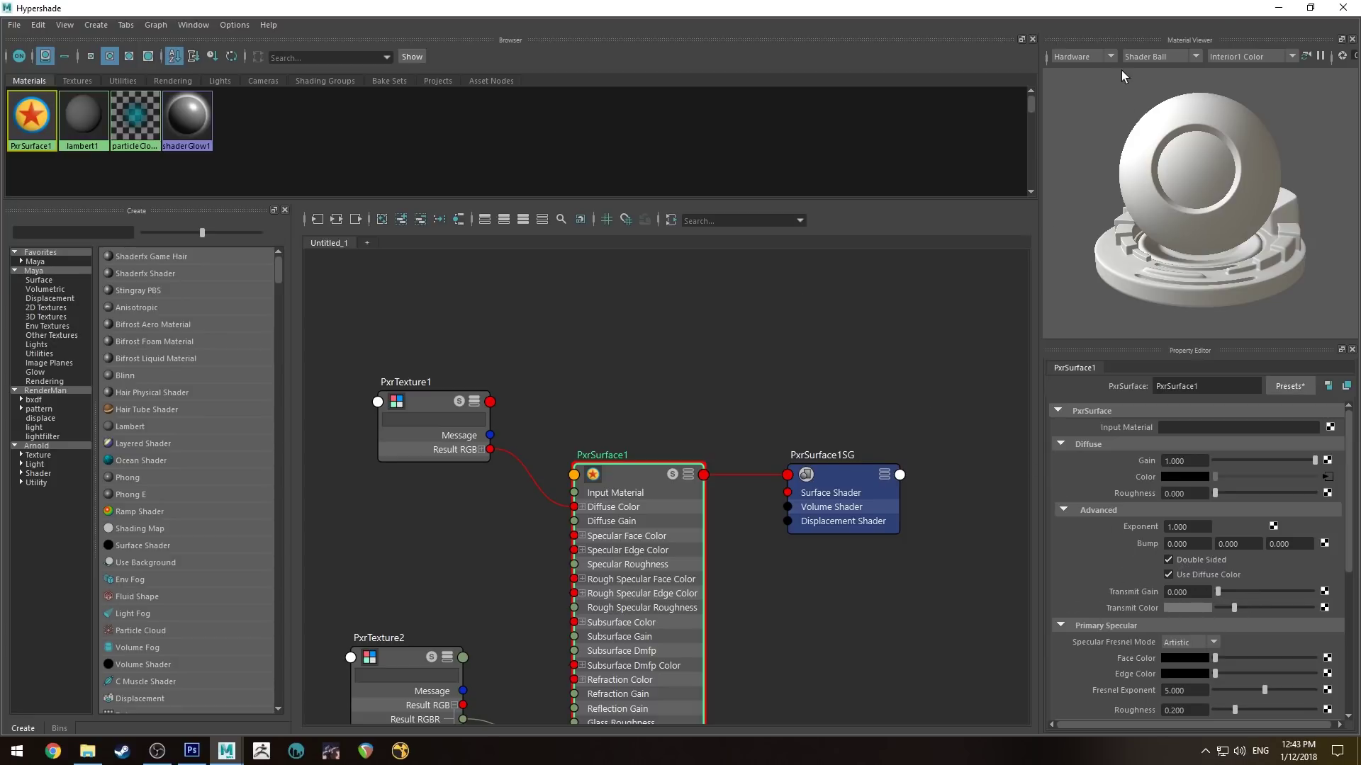
{"action": "left_click", "coordinate": [1279, 8]}
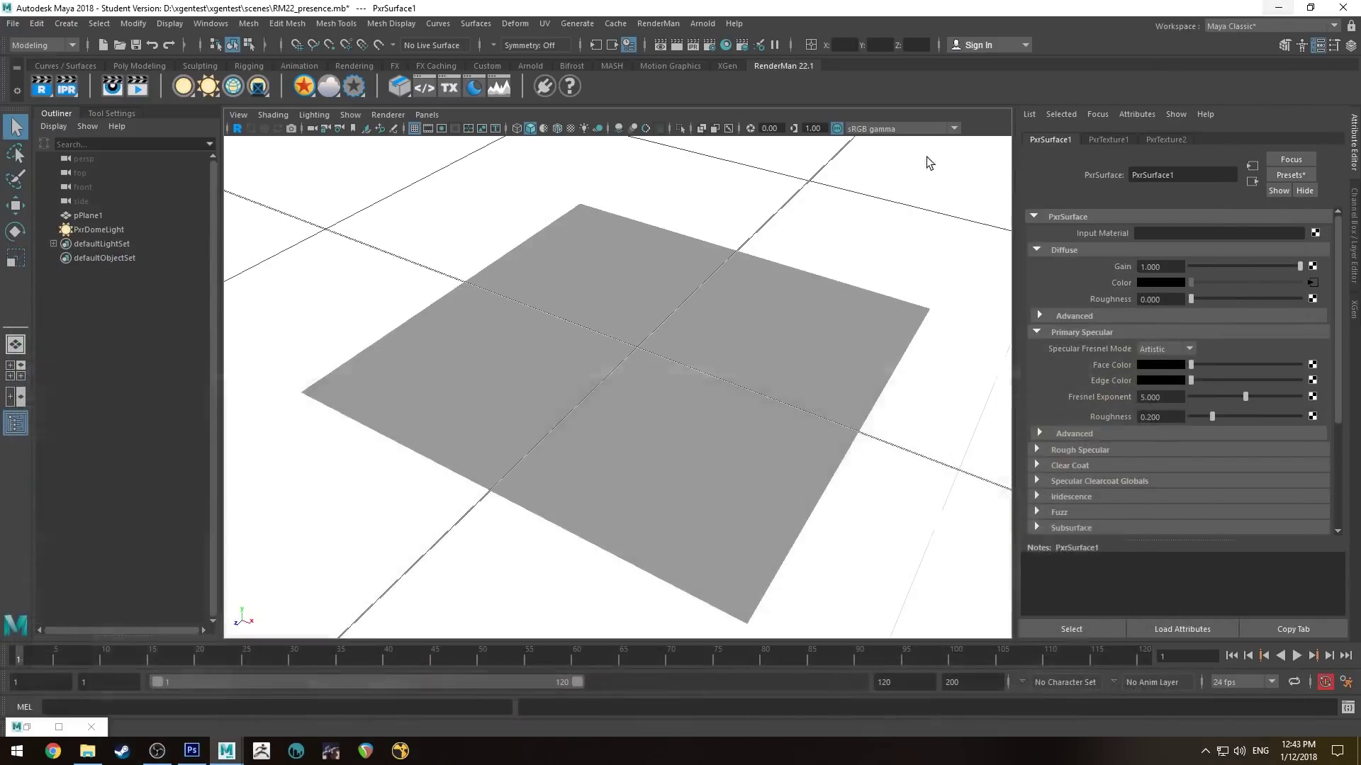
Step: Run the RenderMan IPR in the viewport and orbit around the double-sided leaf
{"action": "left_click", "coordinate": [238, 128]}
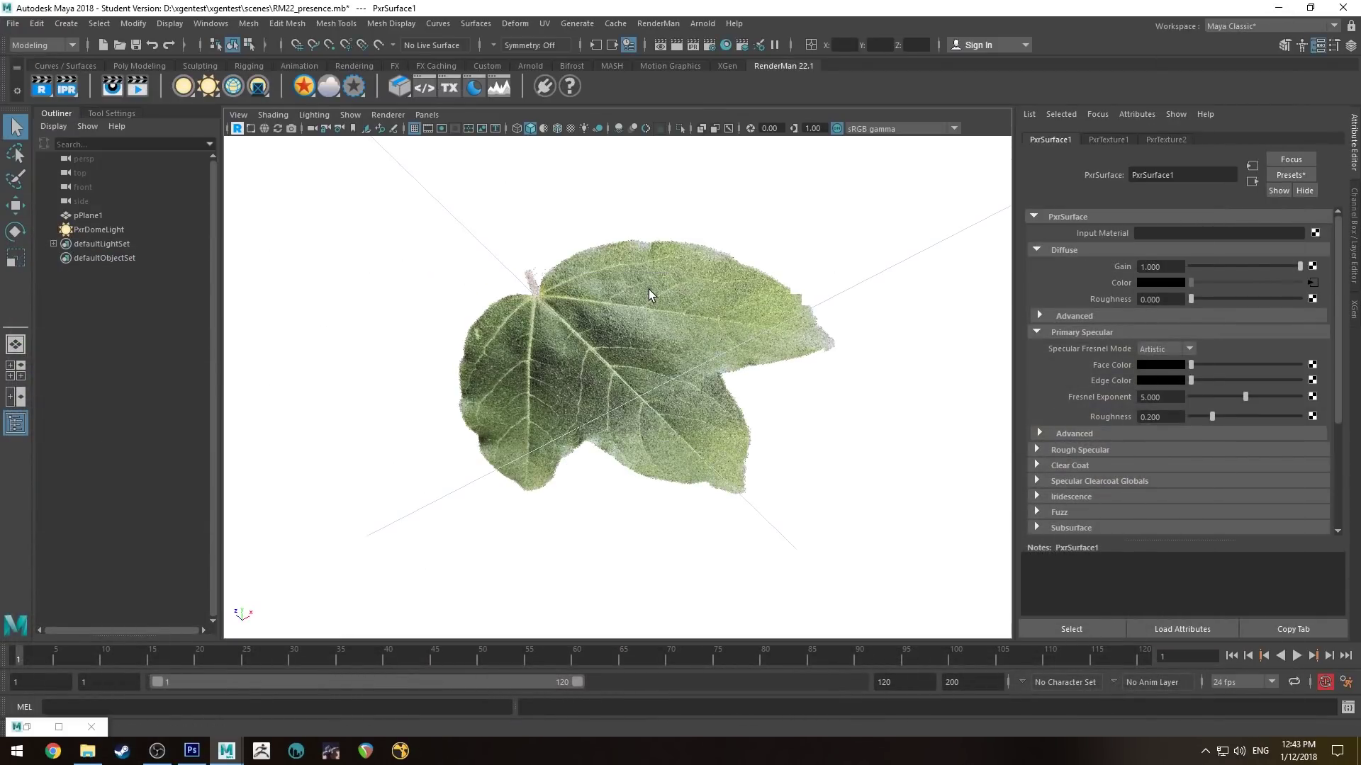
{"action": "left_click_drag", "start_coordinate": [650, 293], "coordinate": [660, 361], "text": "alt"}
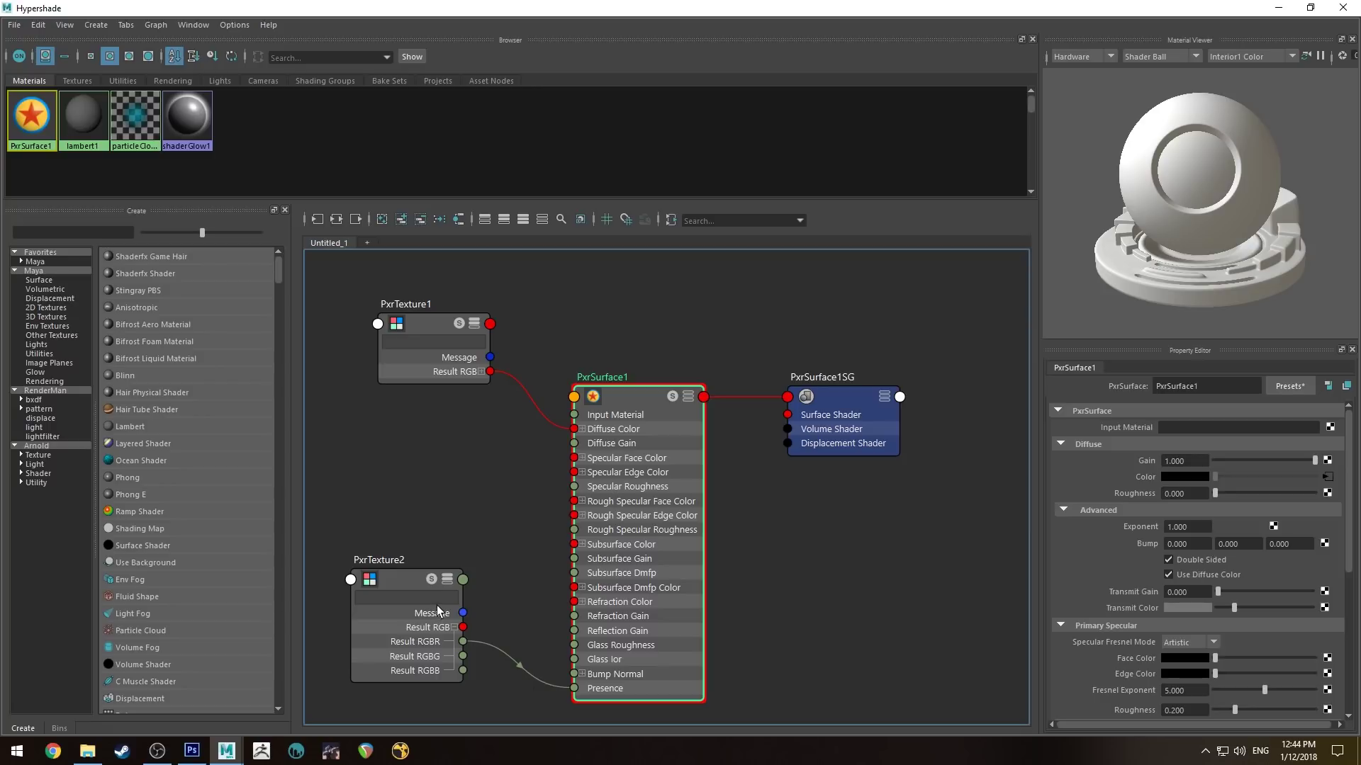
Step: Inspect PxrTexture2 and PxrSurface1 in the Property Editor, then switch to leaf02.psd in Photoshop
{"action": "left_click", "coordinate": [408, 585]}
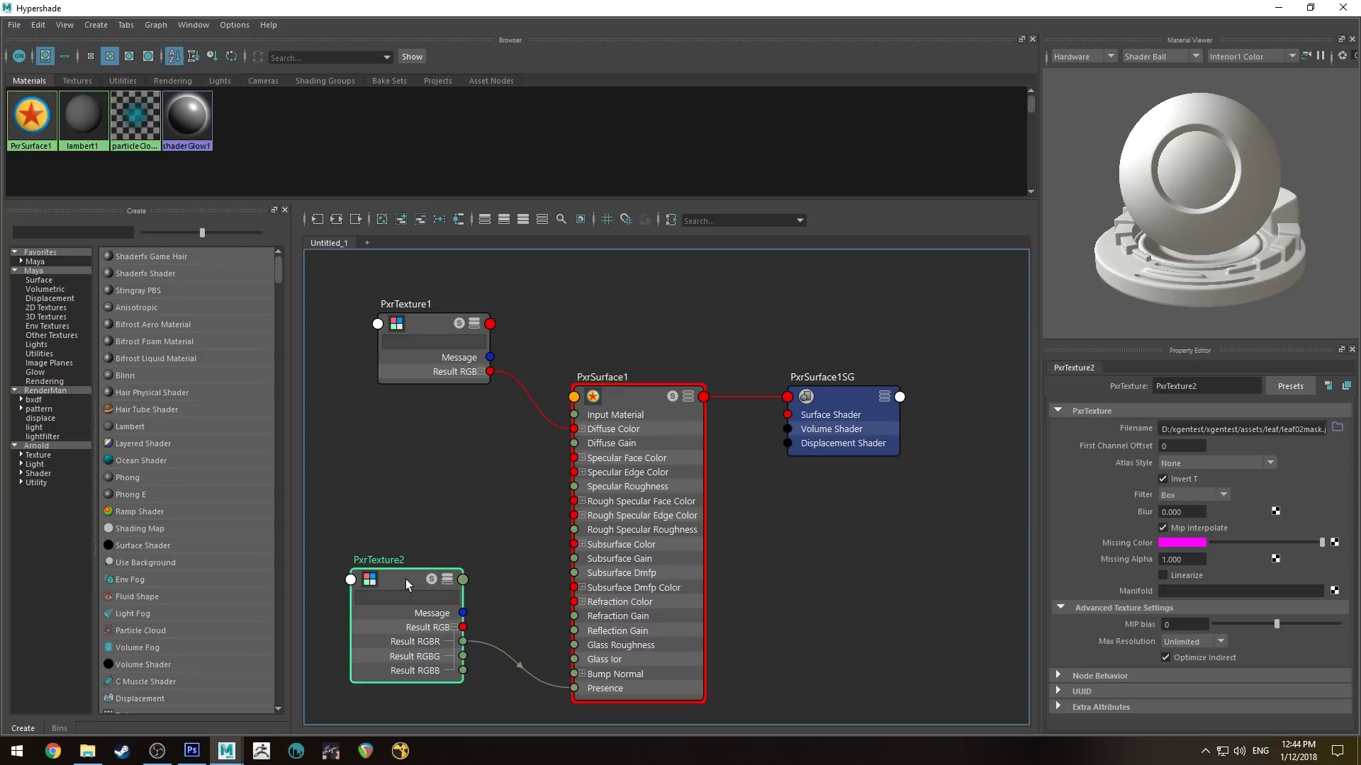
{"action": "left_click", "coordinate": [633, 409]}
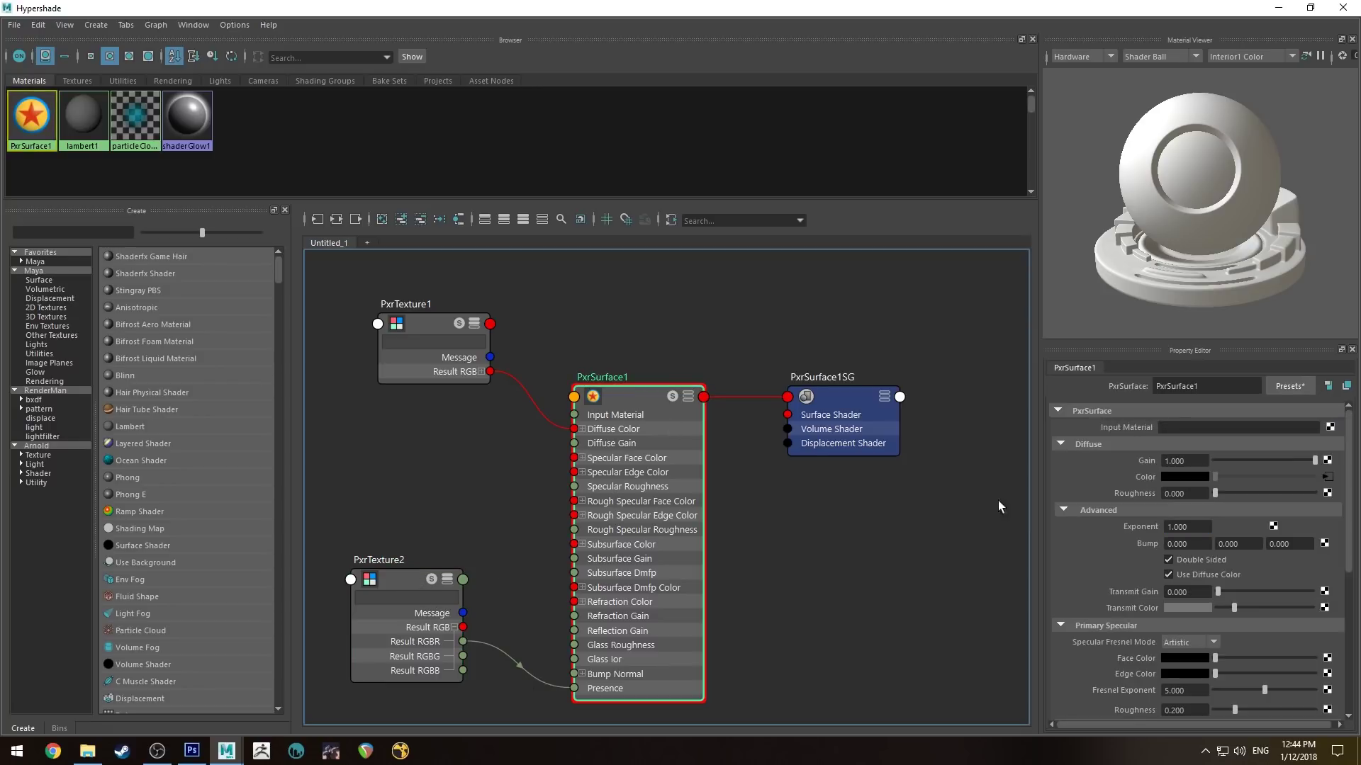
{"action": "scroll", "coordinate": [1159, 567], "scroll_direction": "down", "scroll_amount": 10}
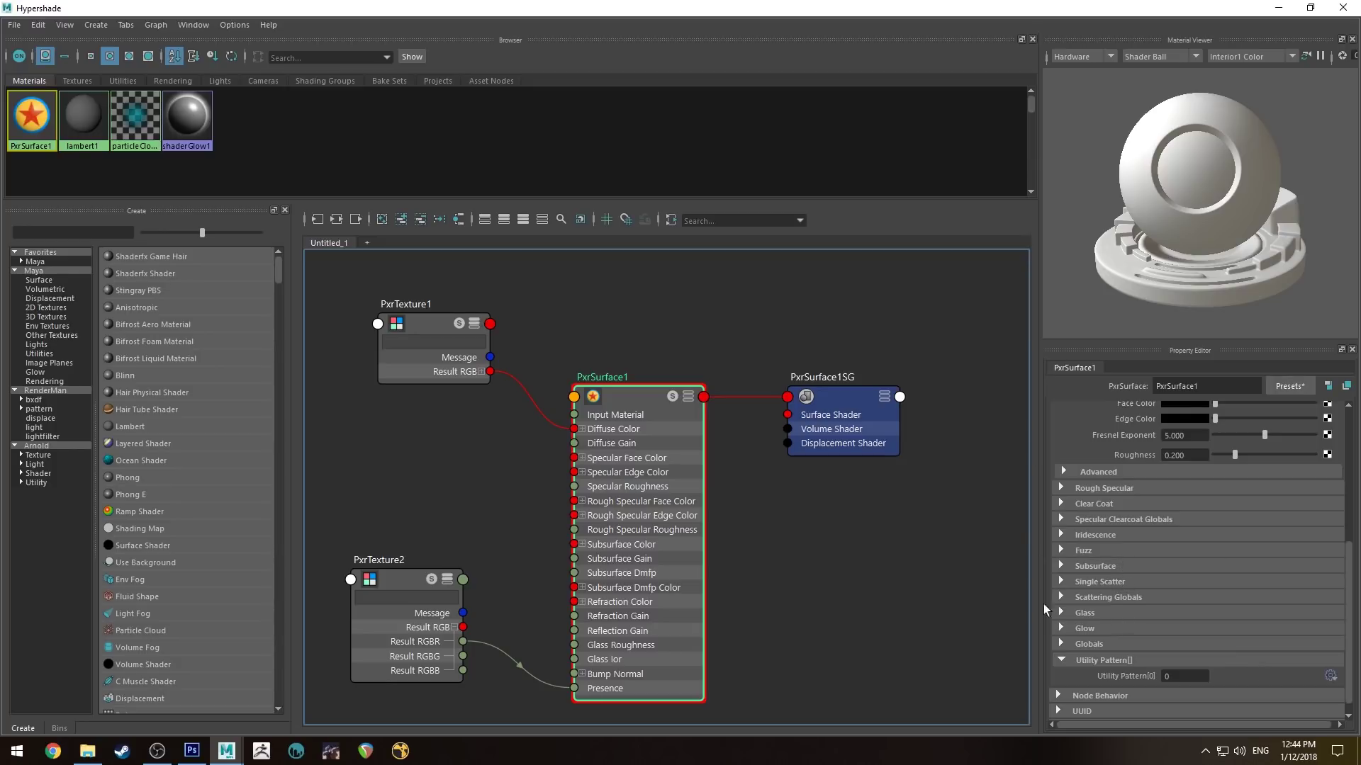
{"action": "left_click", "coordinate": [410, 576]}
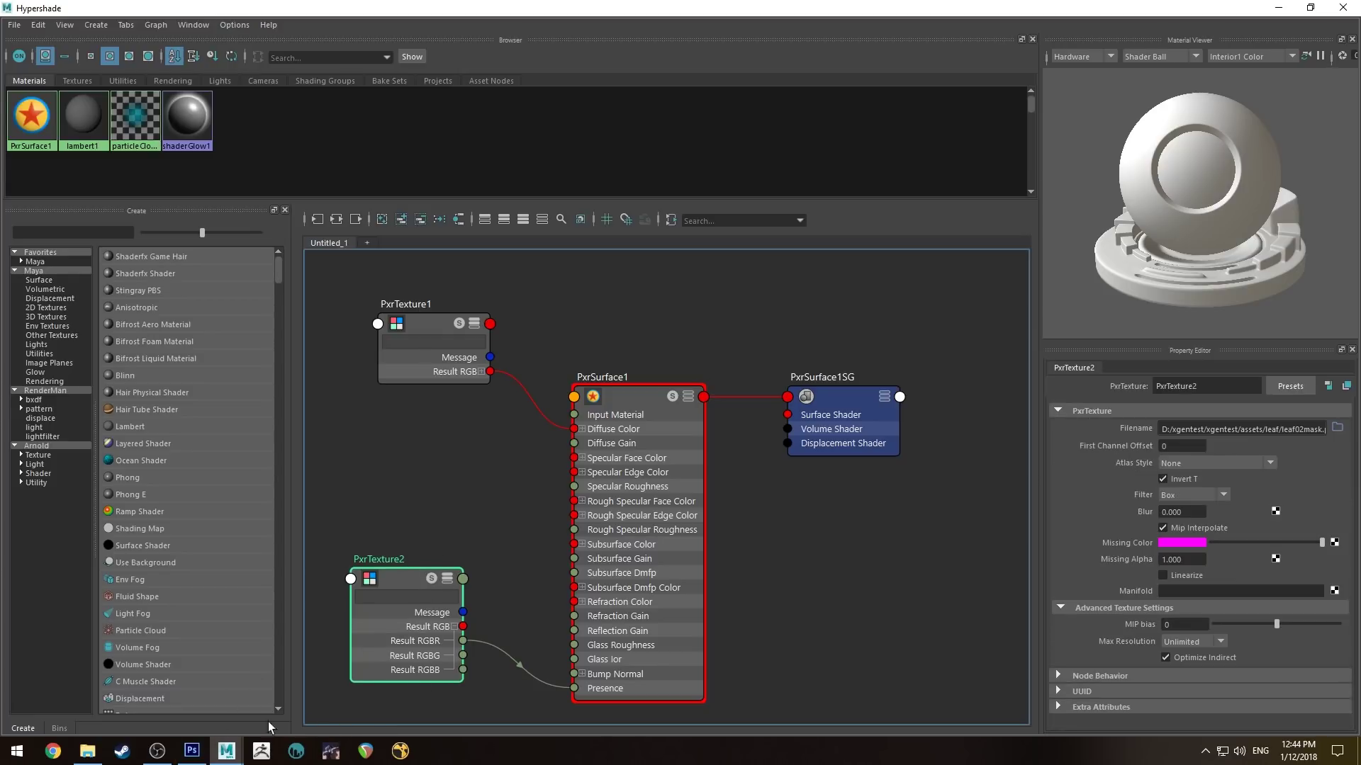
{"action": "left_click", "coordinate": [191, 751]}
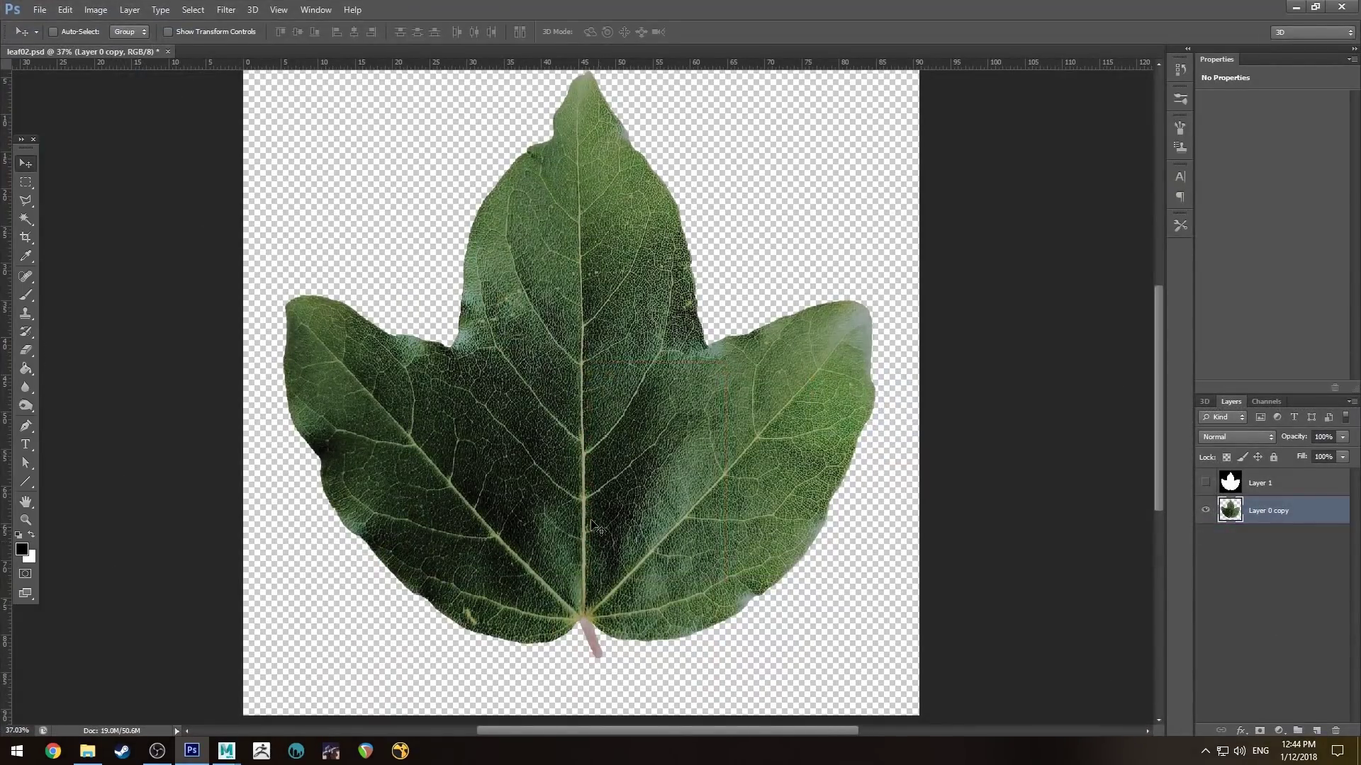
Step: Zoom in on the leaf in leaf02.psd and switch to the Magic Wand tool
{"action": "scroll", "coordinate": [586, 515], "scroll_direction": "up", "scroll_amount": 5, "text": "alt"}
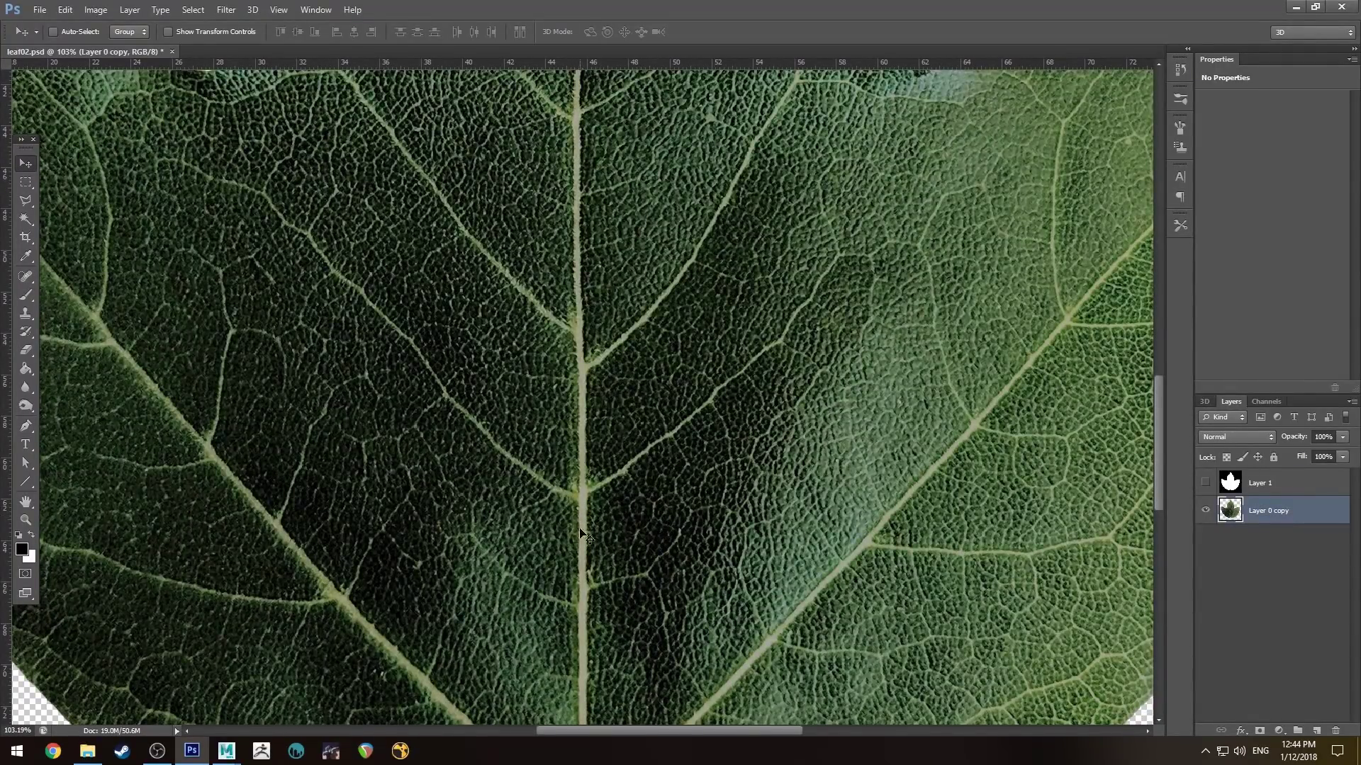
{"action": "scroll", "coordinate": [582, 532], "scroll_direction": "down", "scroll_amount": 4}
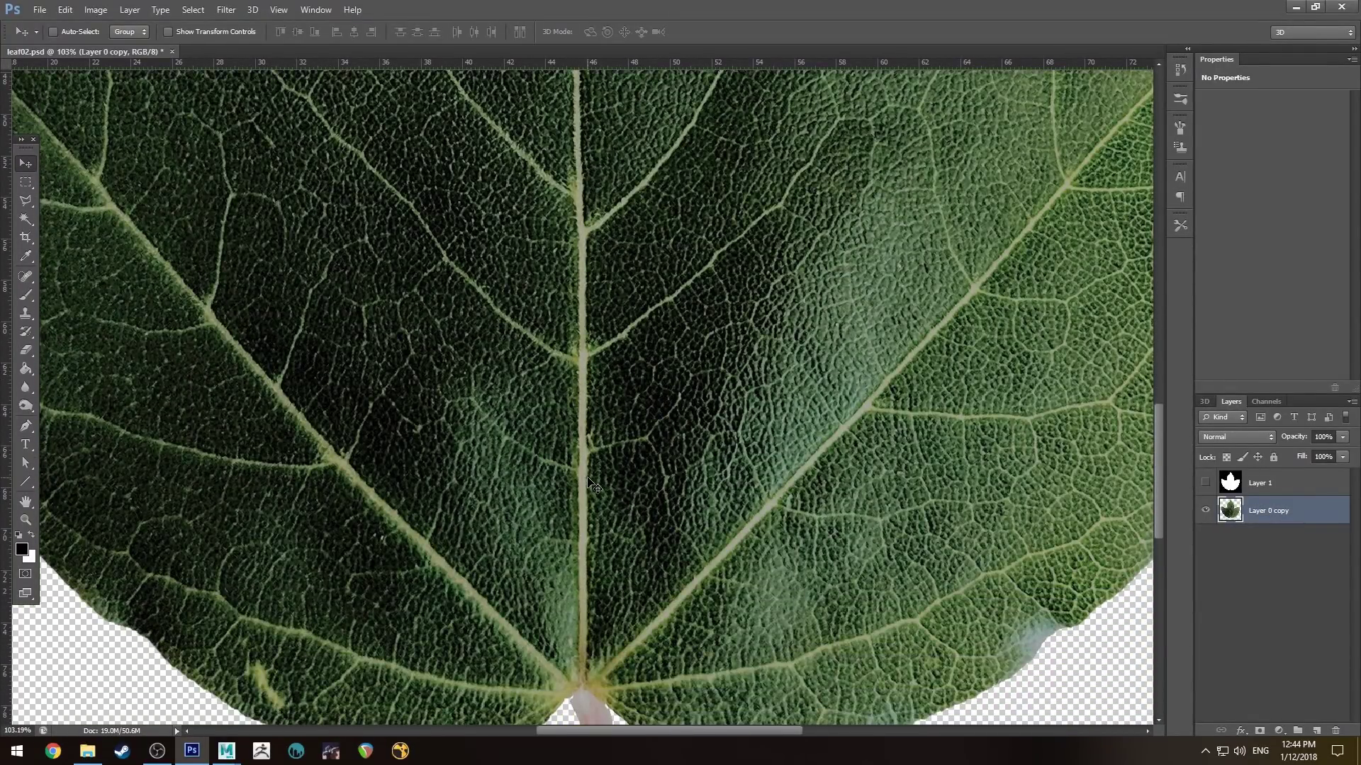
{"action": "scroll", "coordinate": [588, 480], "scroll_direction": "down", "scroll_amount": 4, "text": "alt"}
{"action": "scroll", "coordinate": [599, 383], "scroll_direction": "up", "scroll_amount": 3, "text": "alt"}
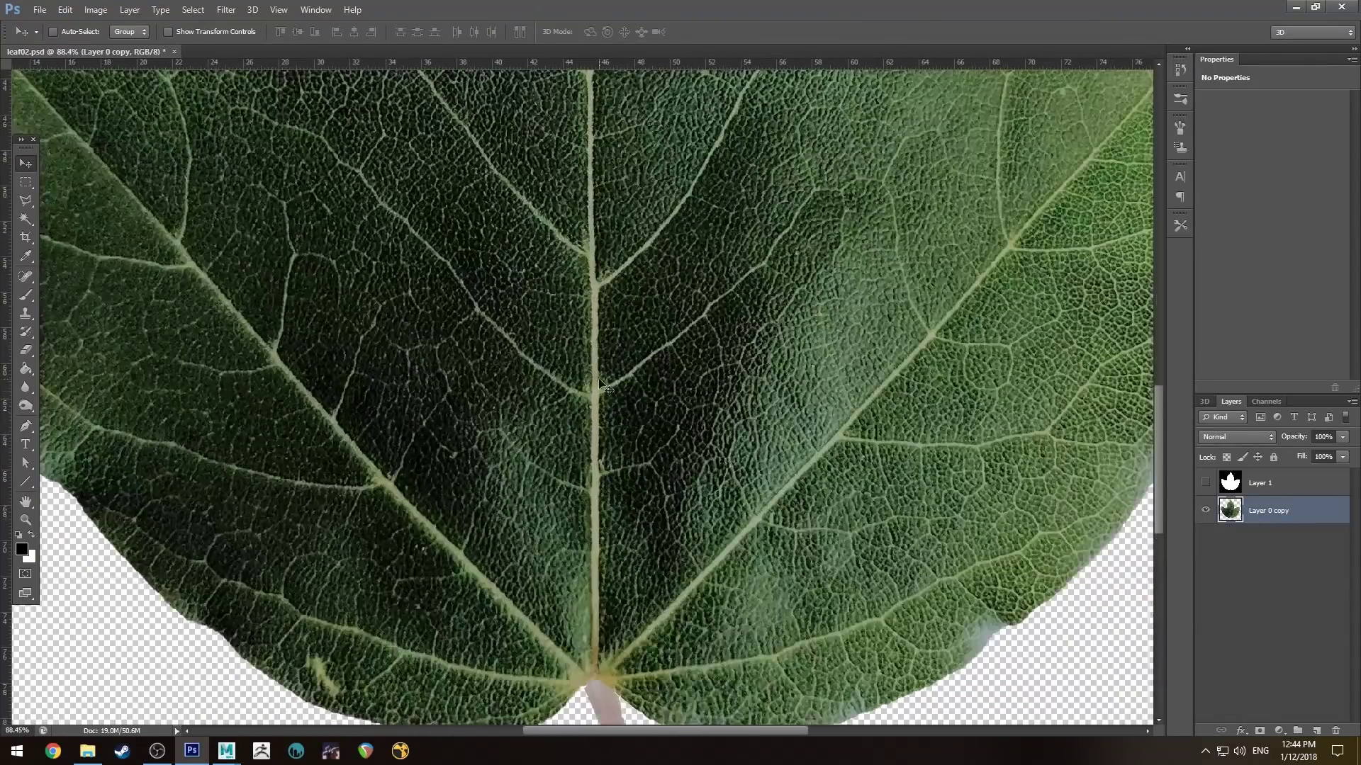
{"action": "scroll", "coordinate": [601, 368], "scroll_direction": "down", "scroll_amount": 2, "text": "alt"}
{"action": "scroll", "coordinate": [601, 368], "scroll_direction": "down", "scroll_amount": 3, "text": "alt"}
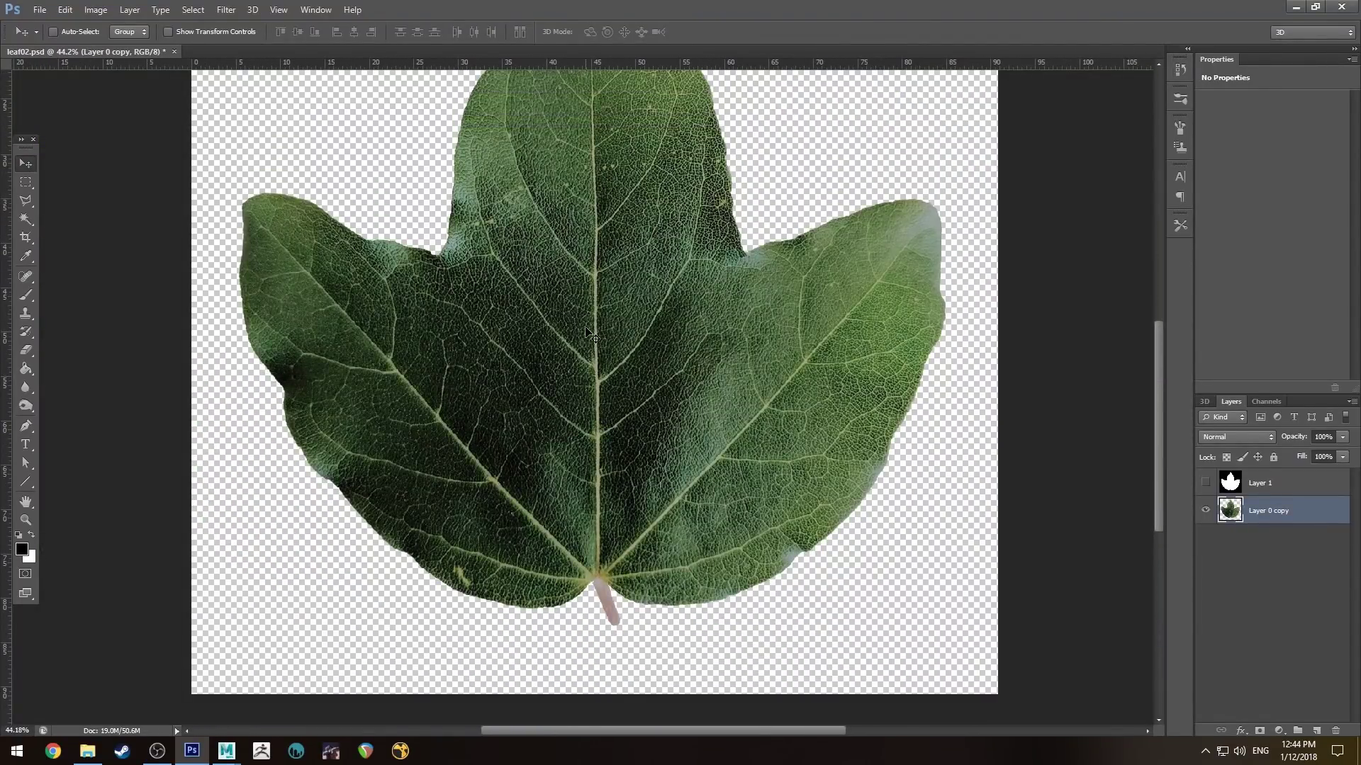
{"action": "key", "text": "w"}
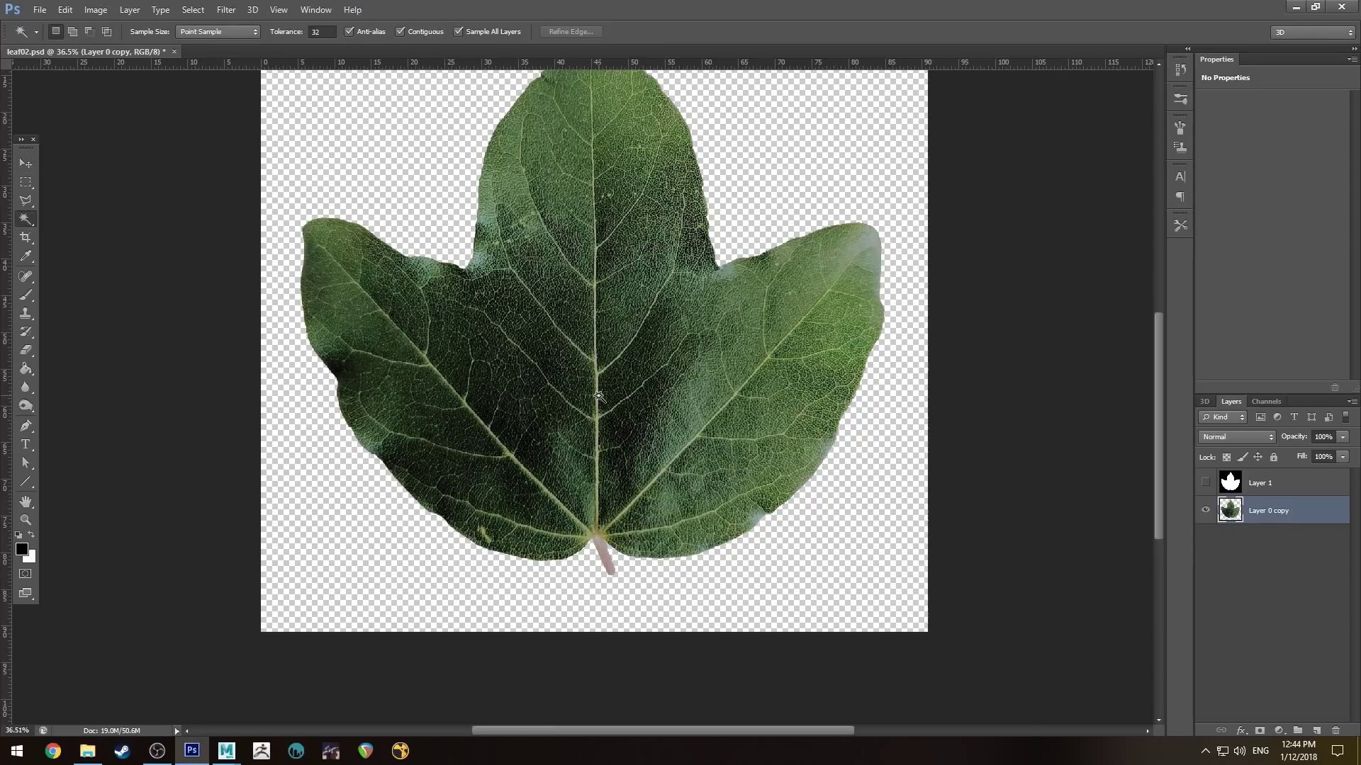
Step: Select the pale veins with Color Range, sampling the leaf and raising Fuzziness and Range
{"action": "left_click", "coordinate": [193, 9]}
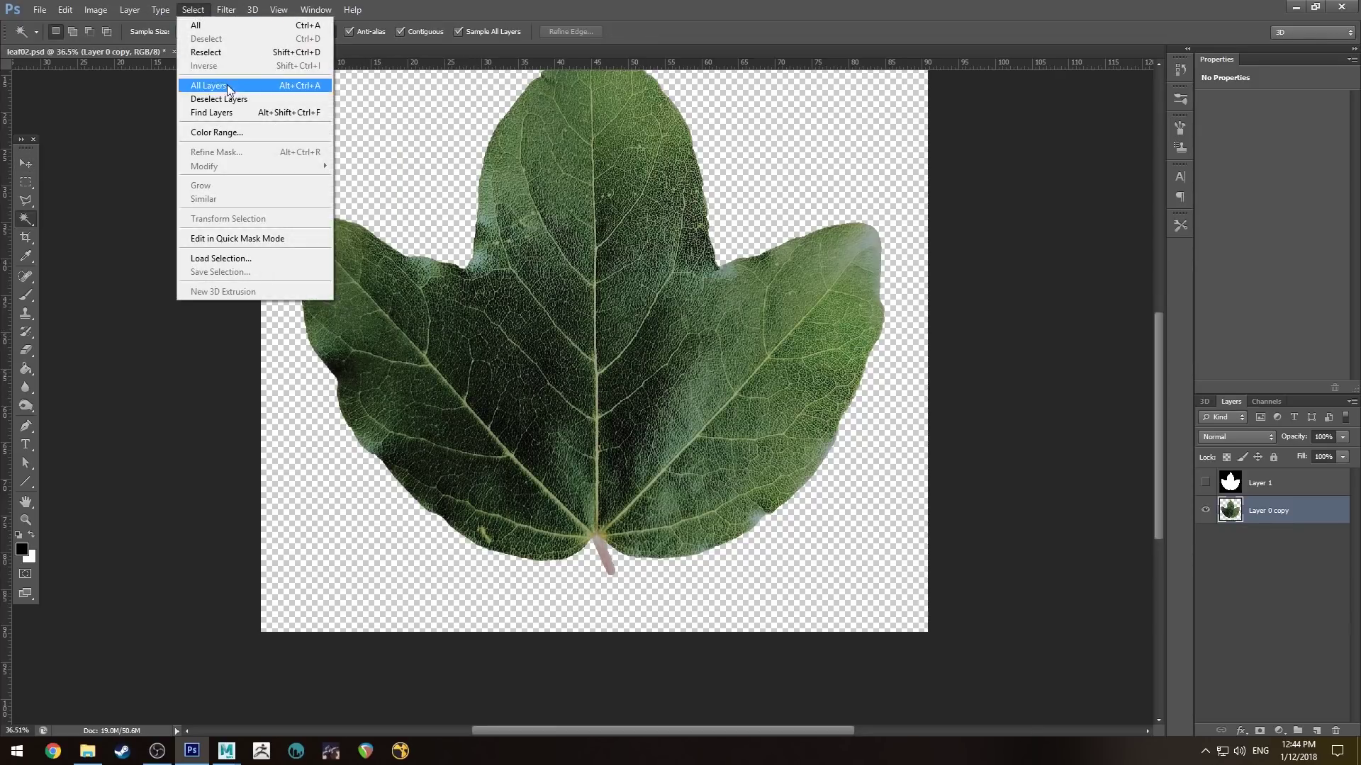
{"action": "left_click", "coordinate": [216, 133]}
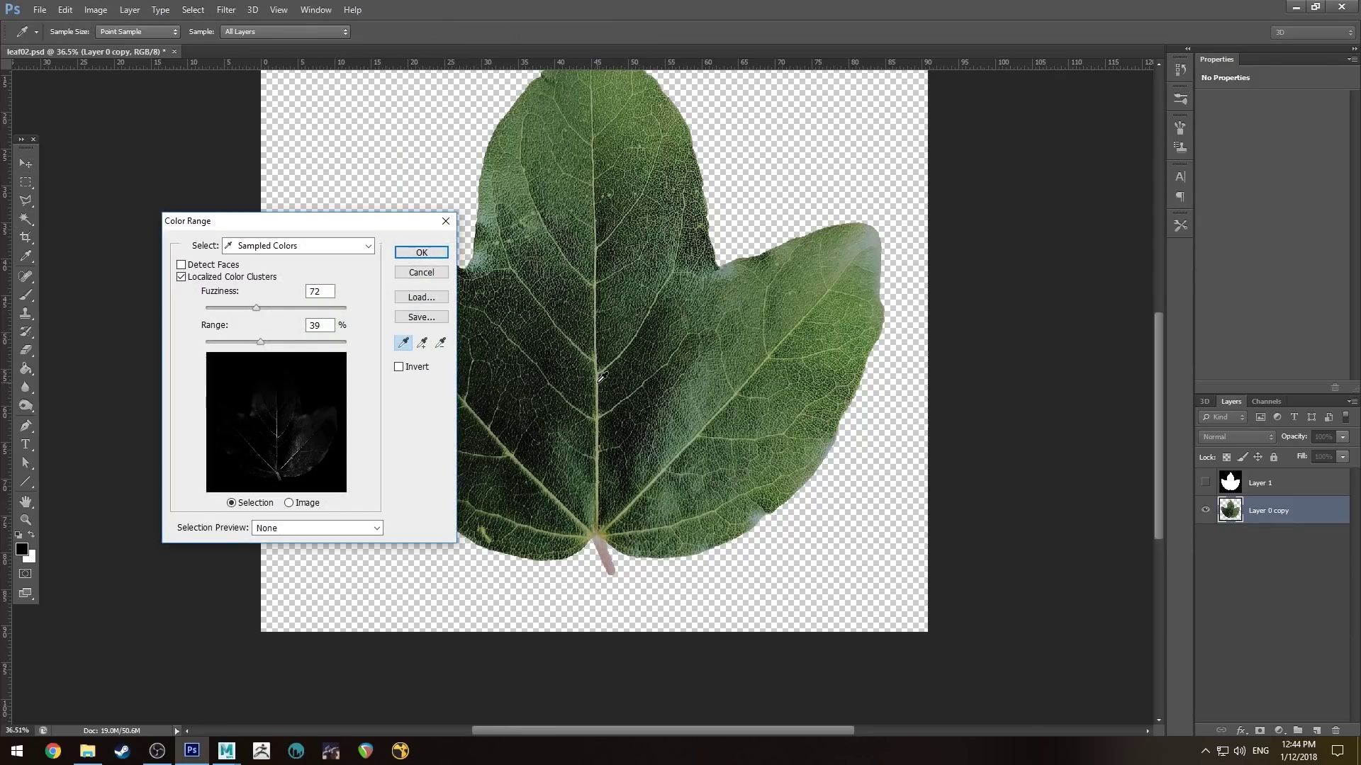
{"action": "left_click", "coordinate": [600, 378]}
{"action": "left_click_drag", "start_coordinate": [256, 312], "coordinate": [264, 345]}
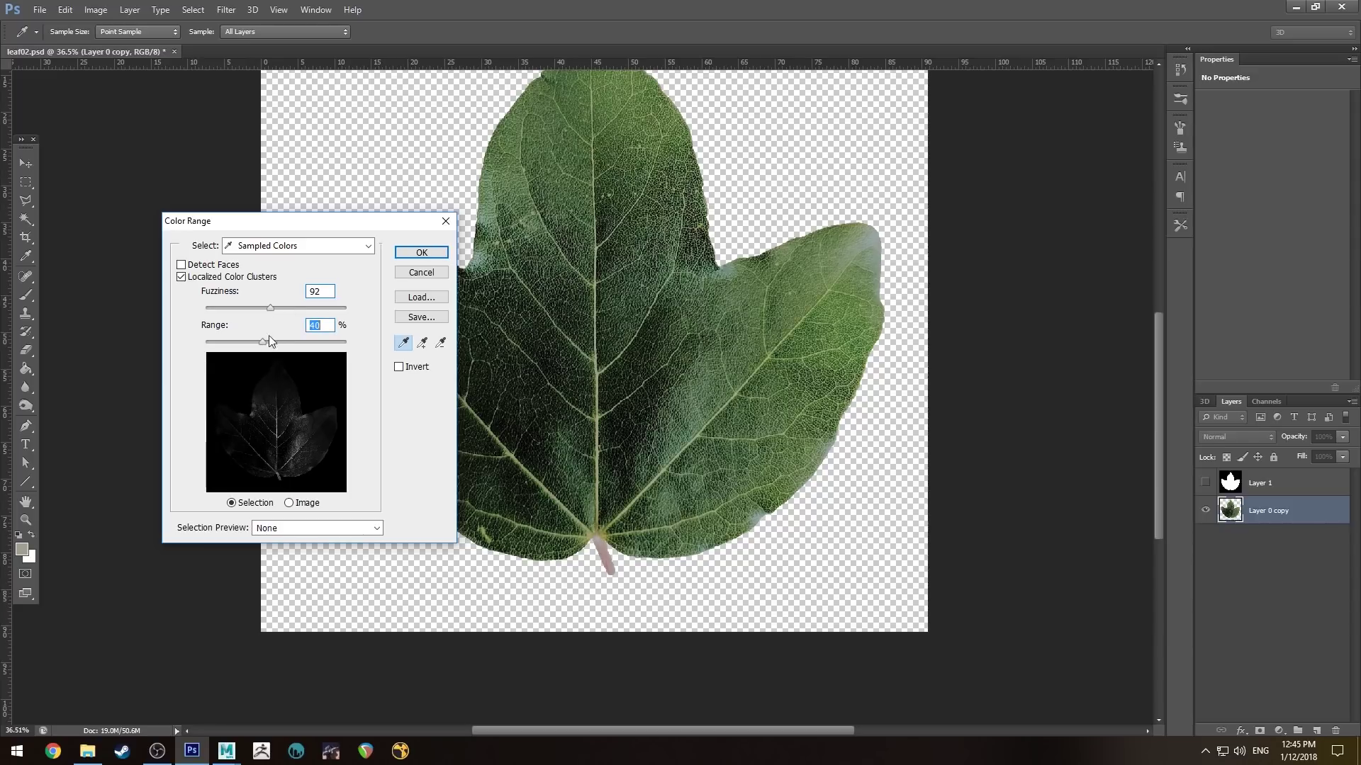
{"action": "key", "text": "Up"}
{"action": "key", "text": "Return"}
Step: Add an empty Layer 2, hide Layer 0 copy and show the white Layer 1 mask
{"action": "key", "text": "w"}
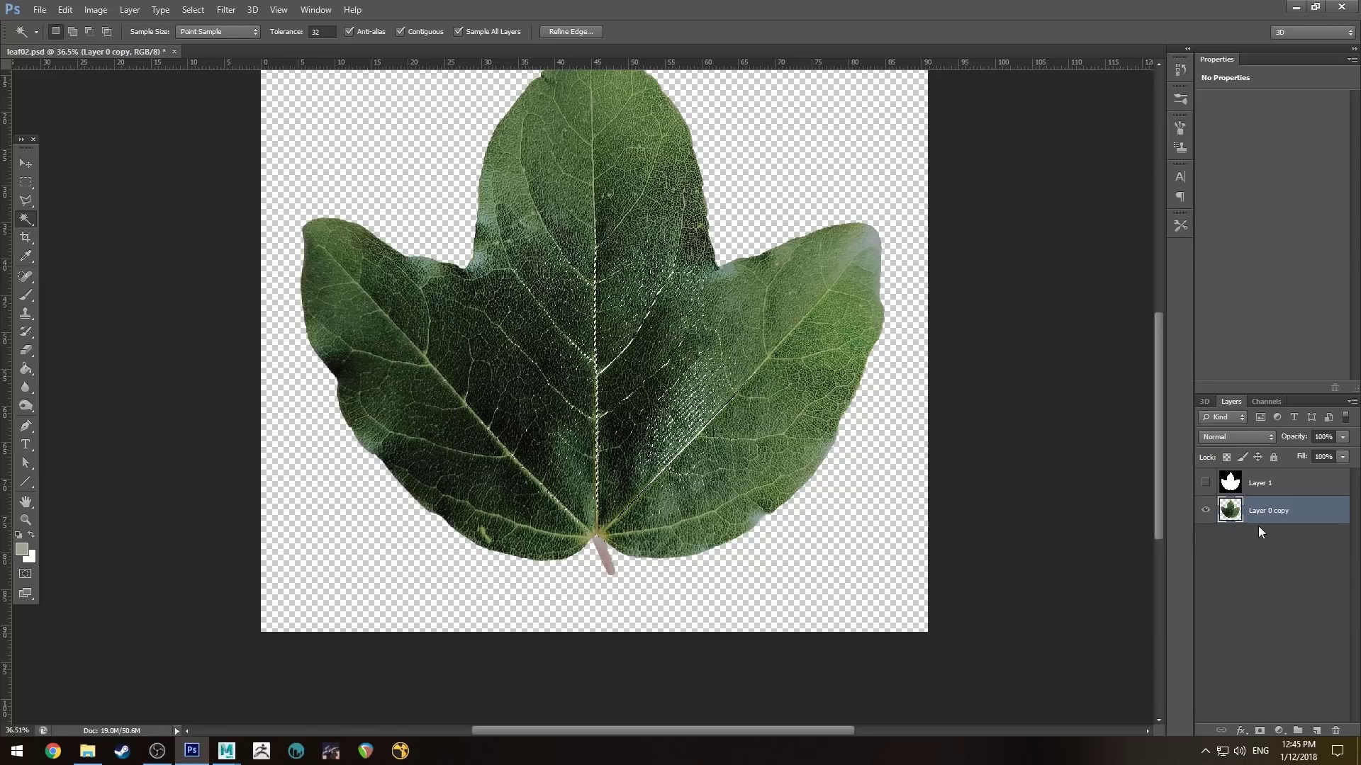
{"action": "left_click", "coordinate": [1316, 730]}
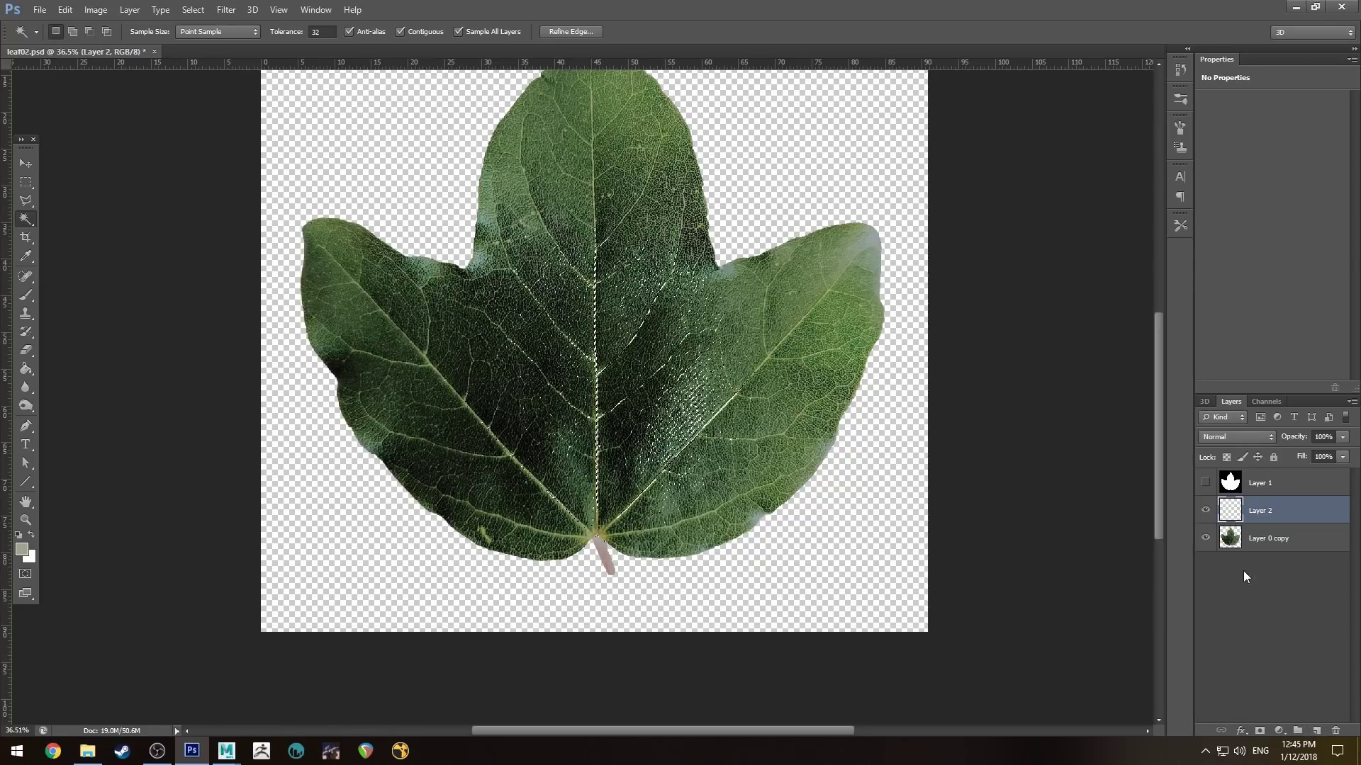
{"action": "left_click", "coordinate": [1206, 538]}
{"action": "left_click", "coordinate": [1206, 483]}
Step: Fill the veins with light grey on Layer 2, move it above Layer 1, and deselect
{"action": "key", "text": "g"}
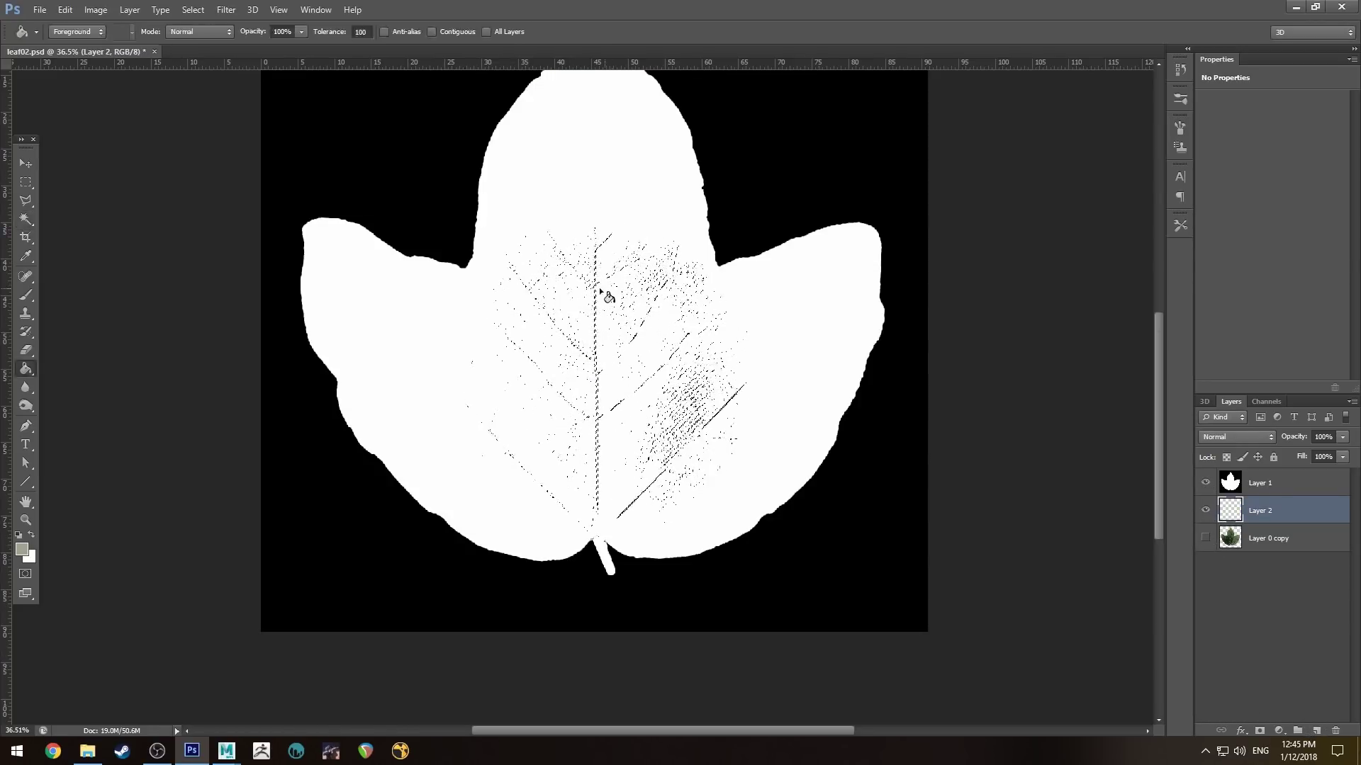
{"action": "left_click", "coordinate": [21, 550]}
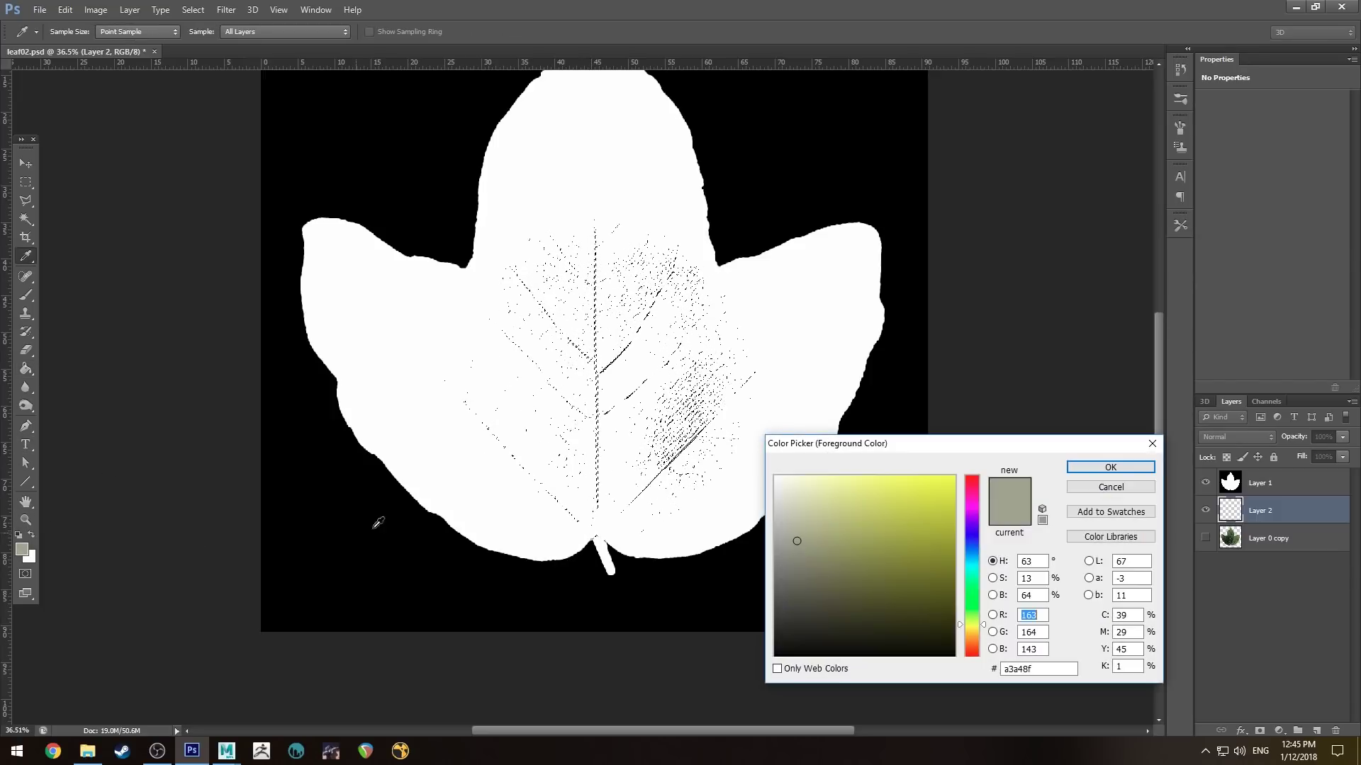
{"action": "left_click", "coordinate": [764, 509]}
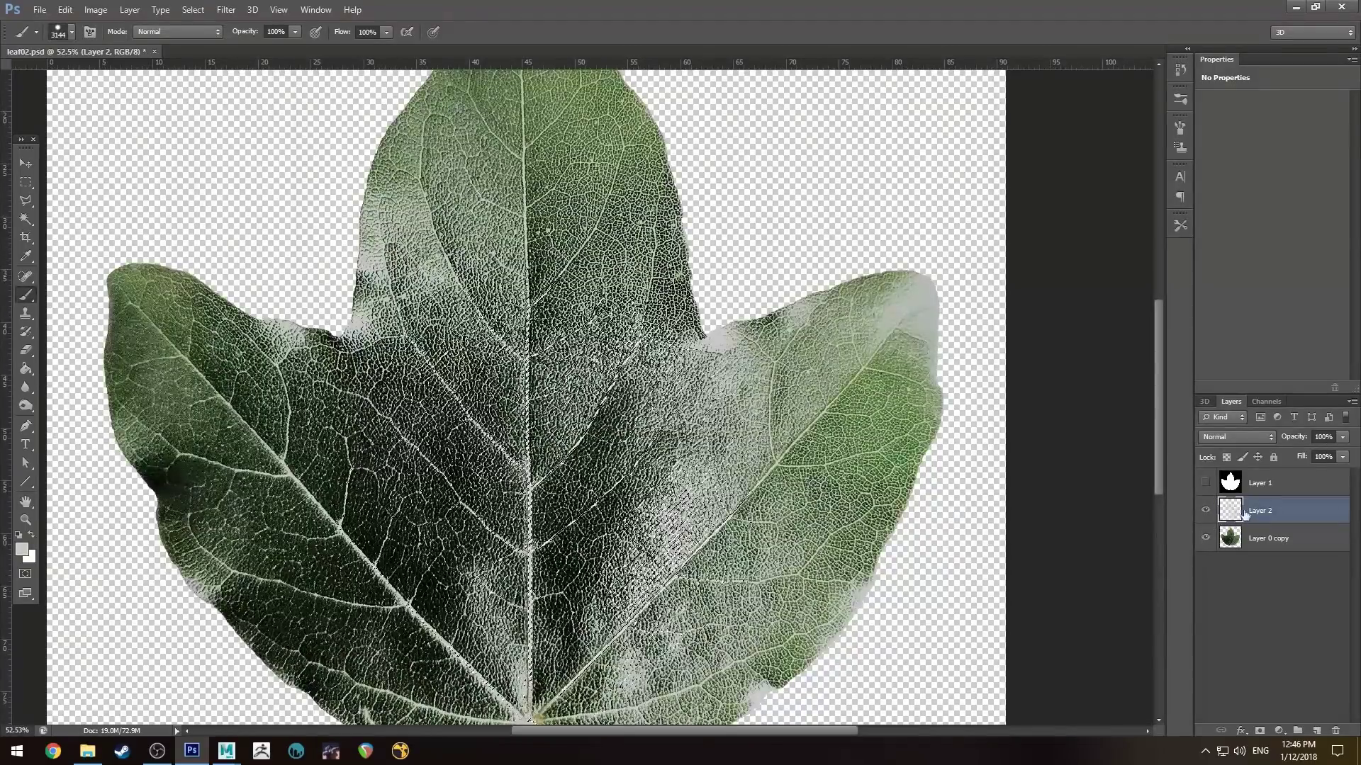
{"action": "left_click_drag", "start_coordinate": [1237, 510], "coordinate": [1236, 478]}
{"action": "left_click", "coordinate": [1206, 510]}
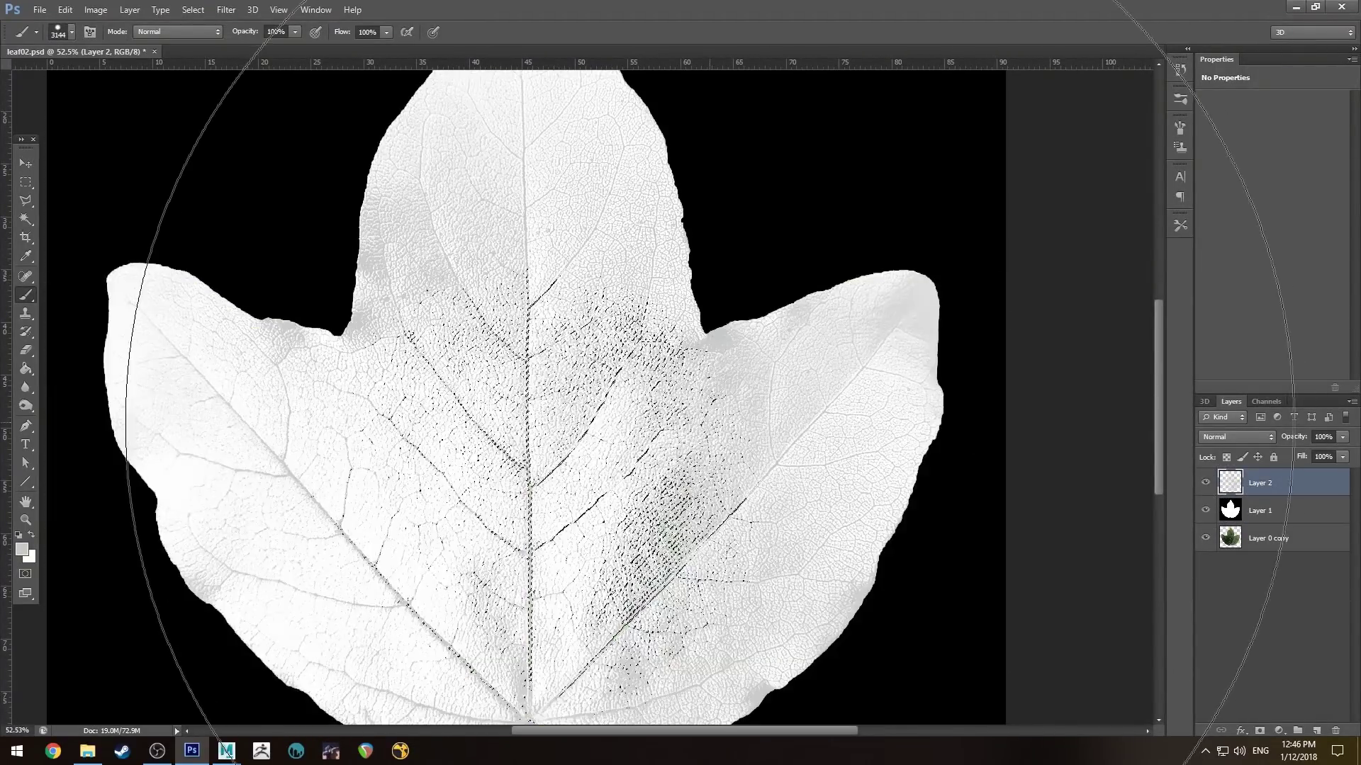
{"action": "key", "text": "ctrl+d"}
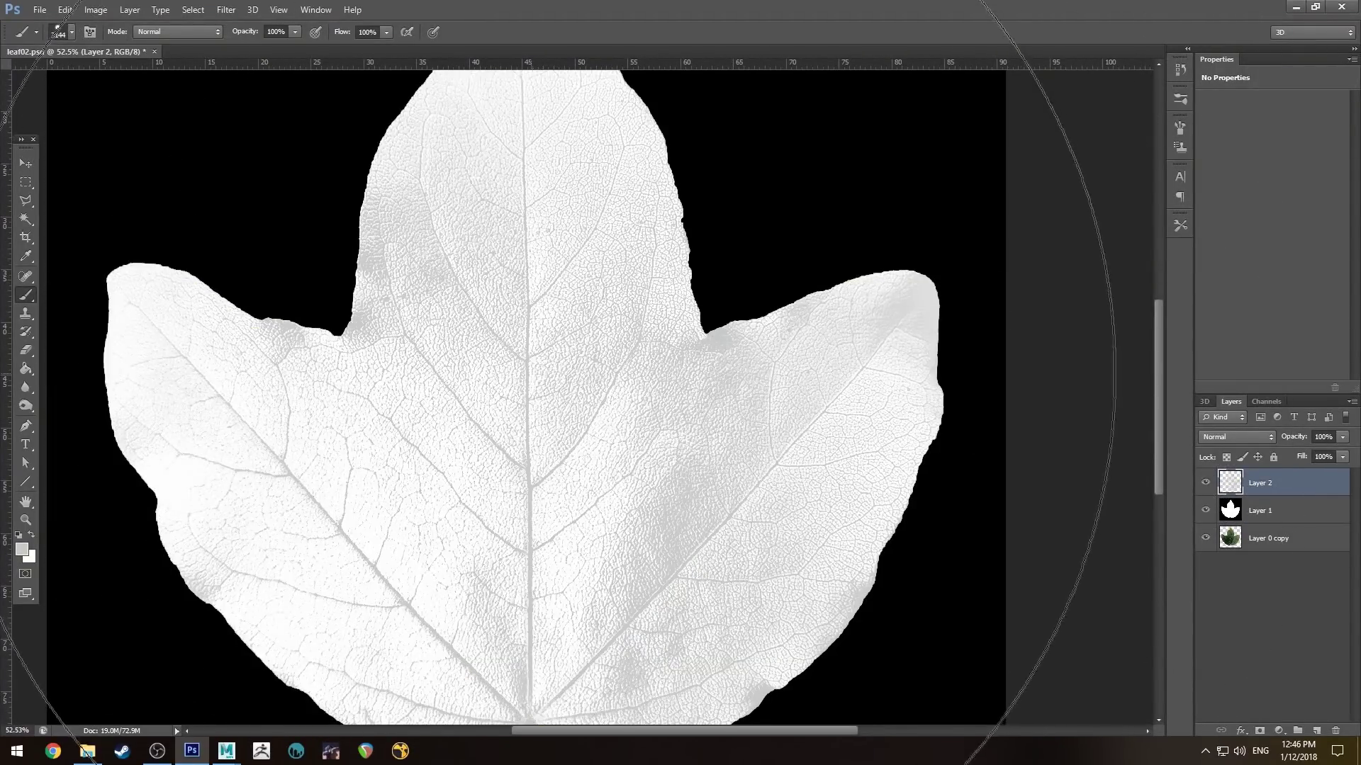
{"action": "scroll", "coordinate": [547, 379], "scroll_direction": "down", "scroll_amount": 2, "text": "alt"}
{"action": "scroll", "coordinate": [563, 513], "scroll_direction": "up", "scroll_amount": 3, "text": "alt"}
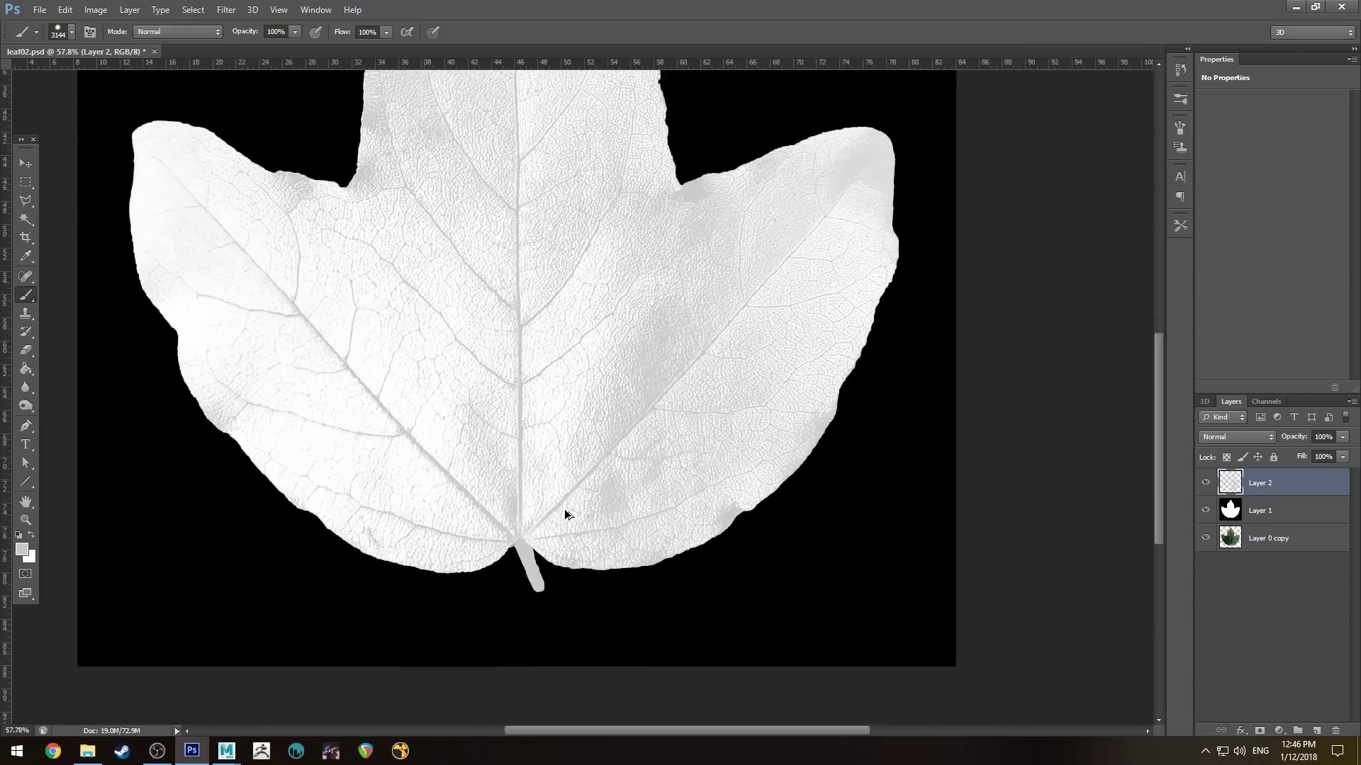
{"action": "key", "text": "v"}
{"action": "scroll", "coordinate": [512, 289], "scroll_direction": "up", "scroll_amount": 3}
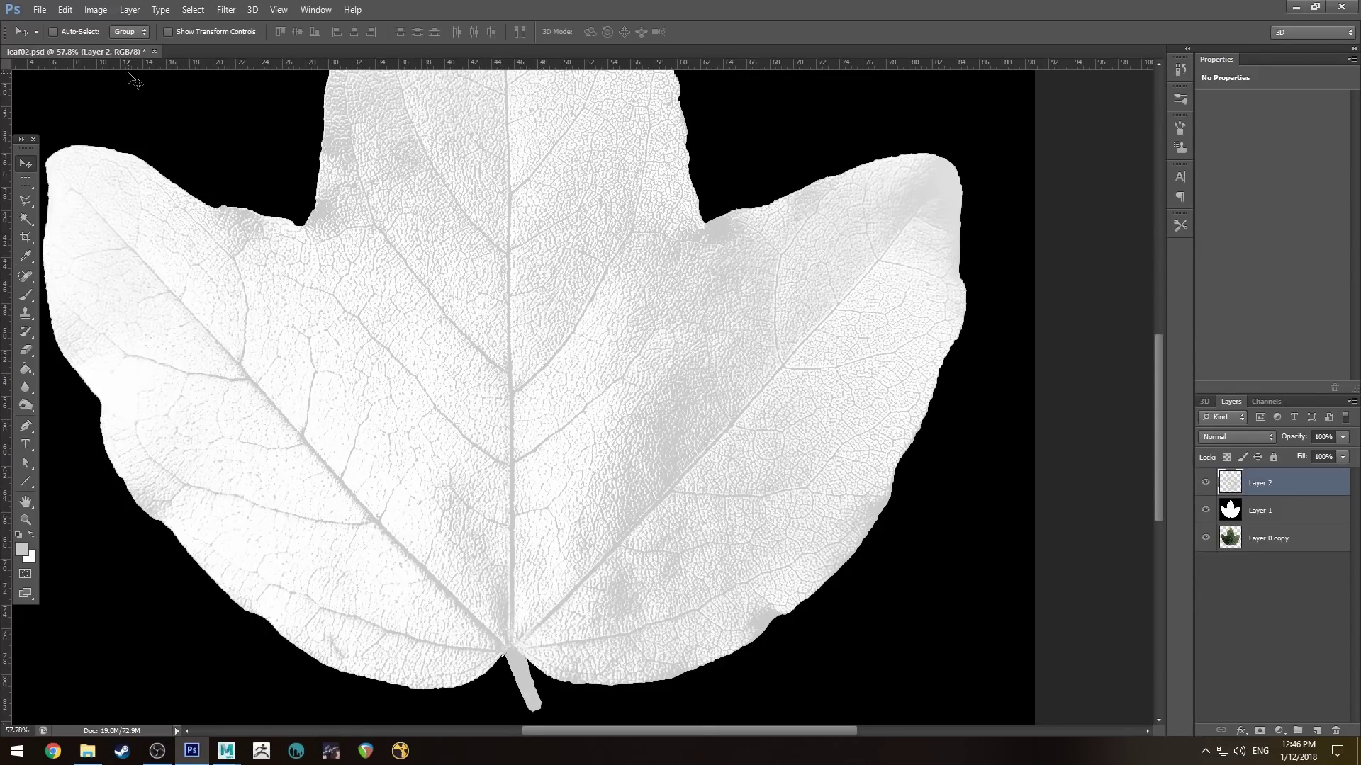
Step: Save the vein map as PNG over the existing leaf02veins file, accepting the PNG options
{"action": "left_click", "coordinate": [39, 10]}
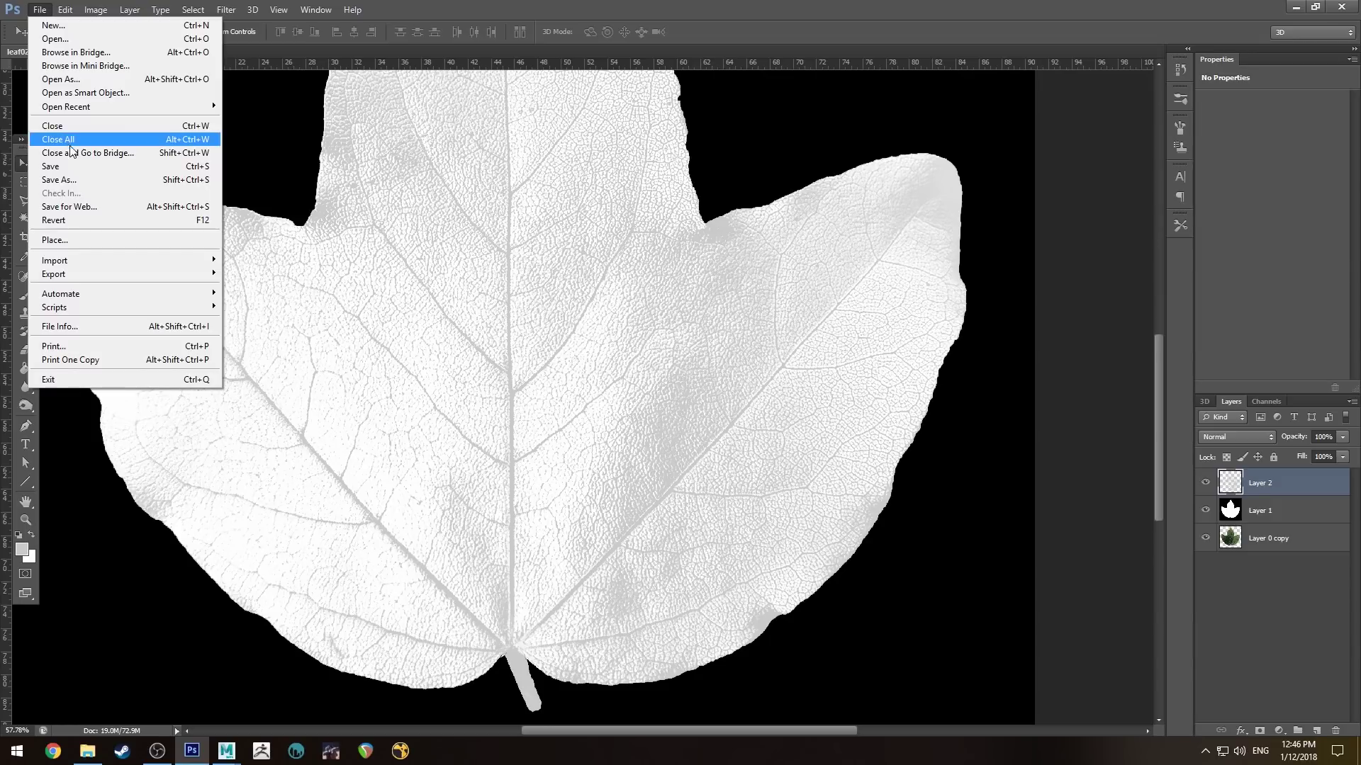
{"action": "left_click", "coordinate": [74, 179]}
{"action": "left_click", "coordinate": [767, 373]}
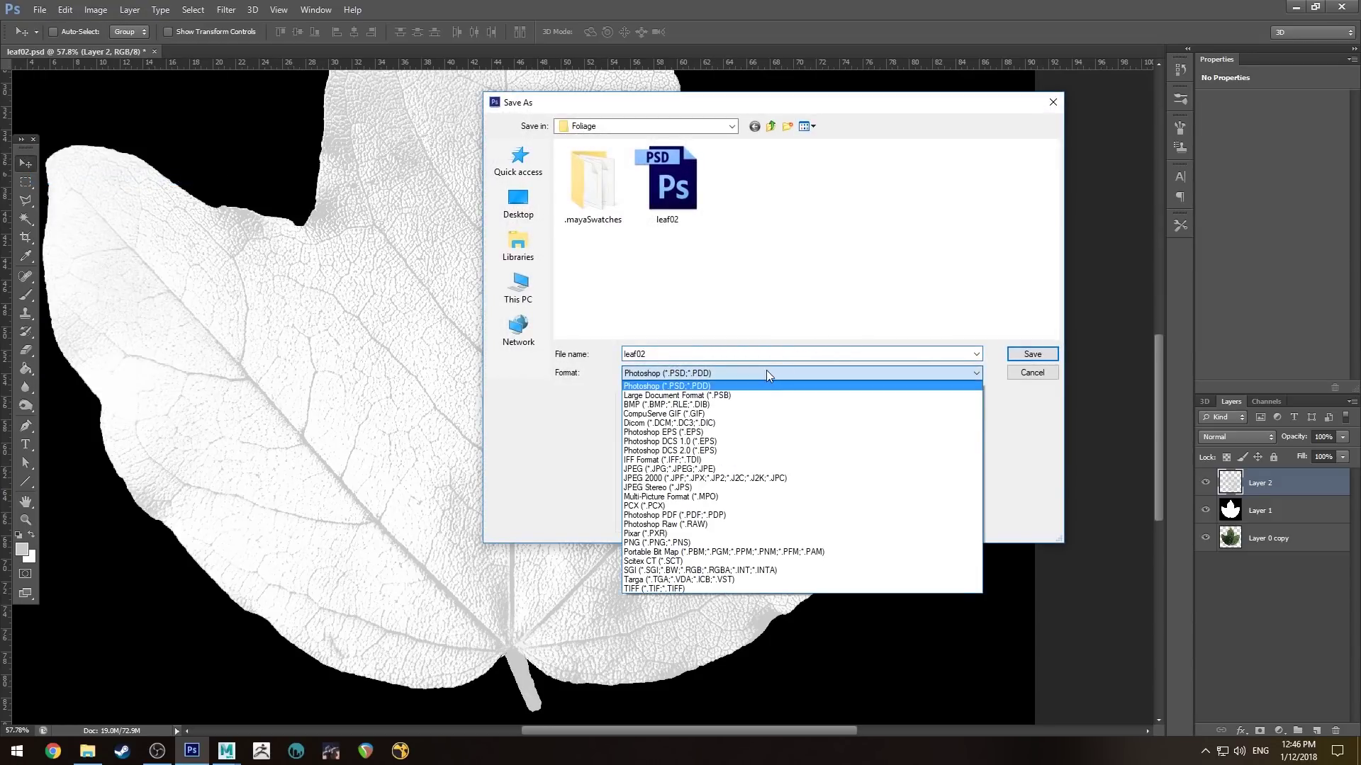
{"action": "left_click", "coordinate": [744, 542]}
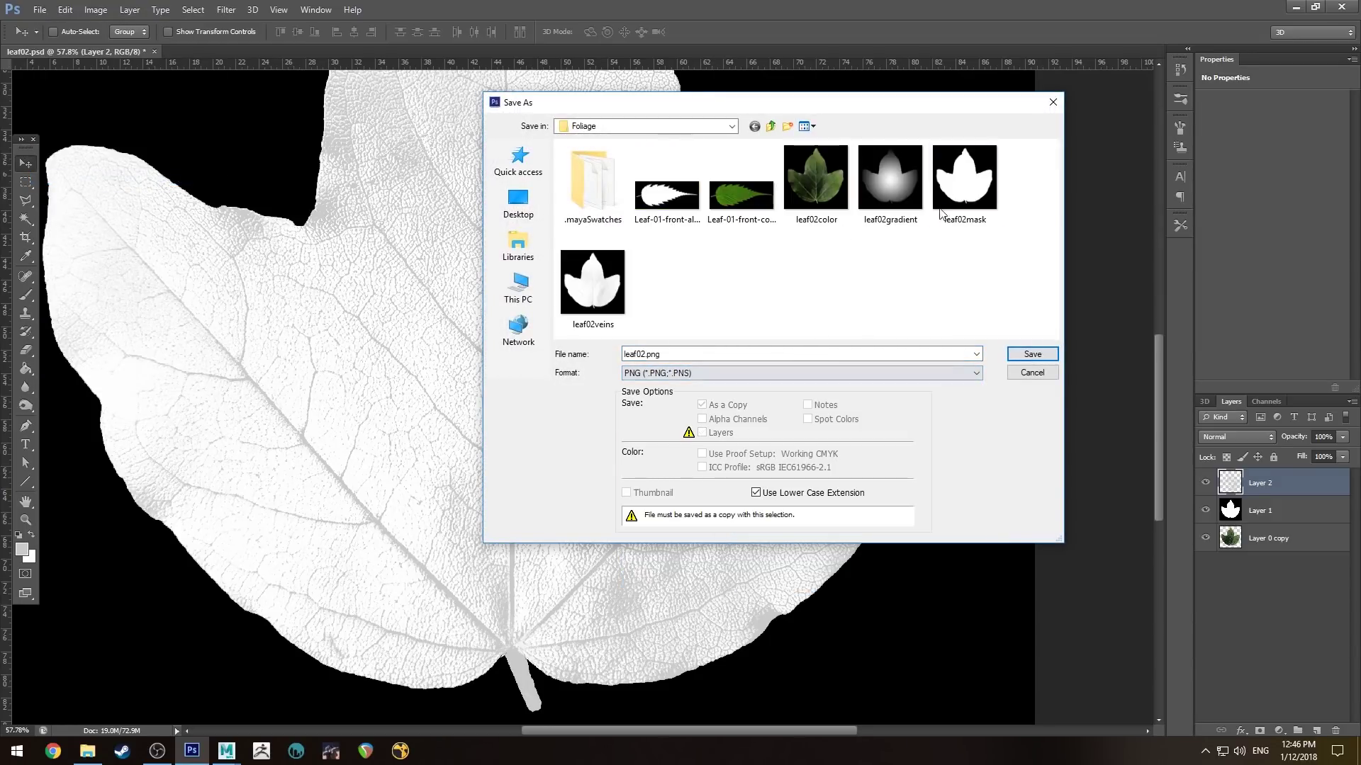
{"action": "left_click", "coordinate": [593, 283]}
{"action": "left_click", "coordinate": [1032, 356]}
{"action": "left_click", "coordinate": [650, 281]}
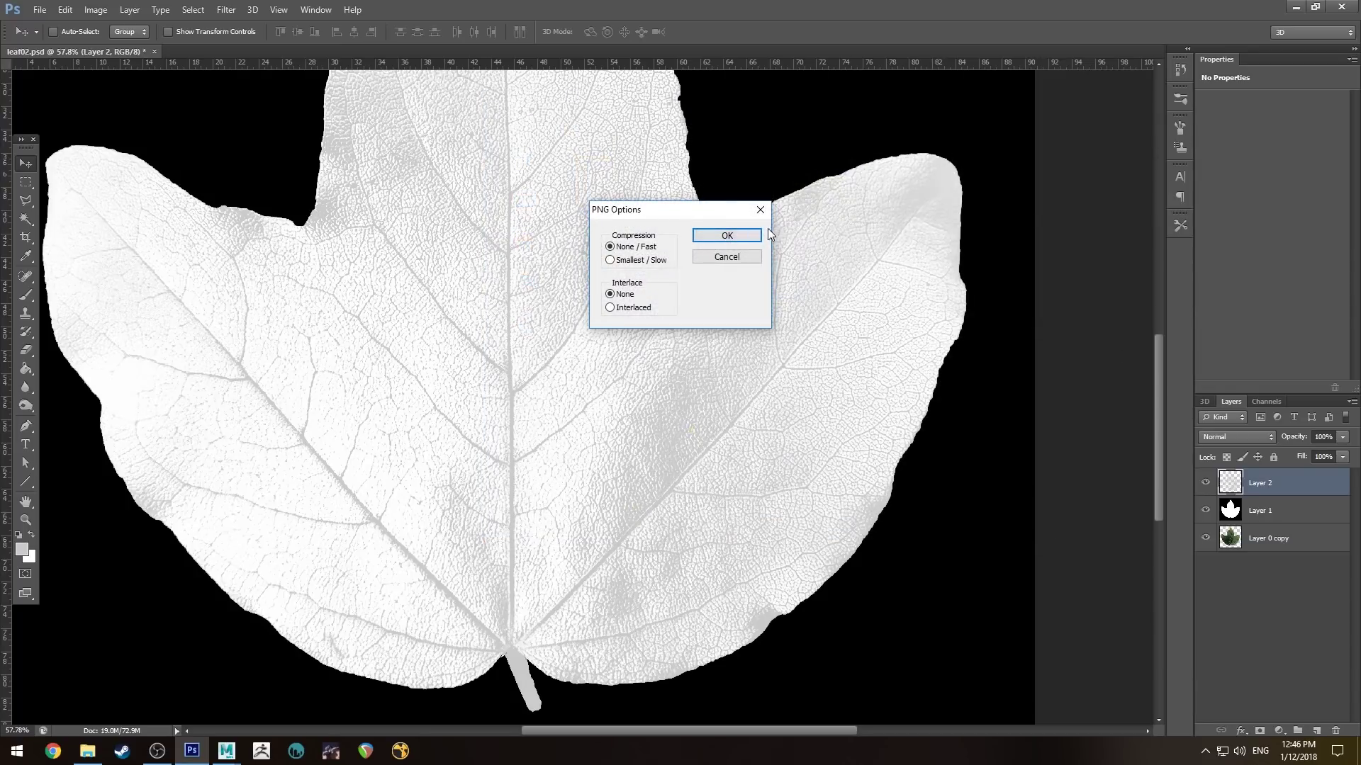
{"action": "left_click", "coordinate": [726, 235]}
{"action": "left_click", "coordinate": [1296, 7]}
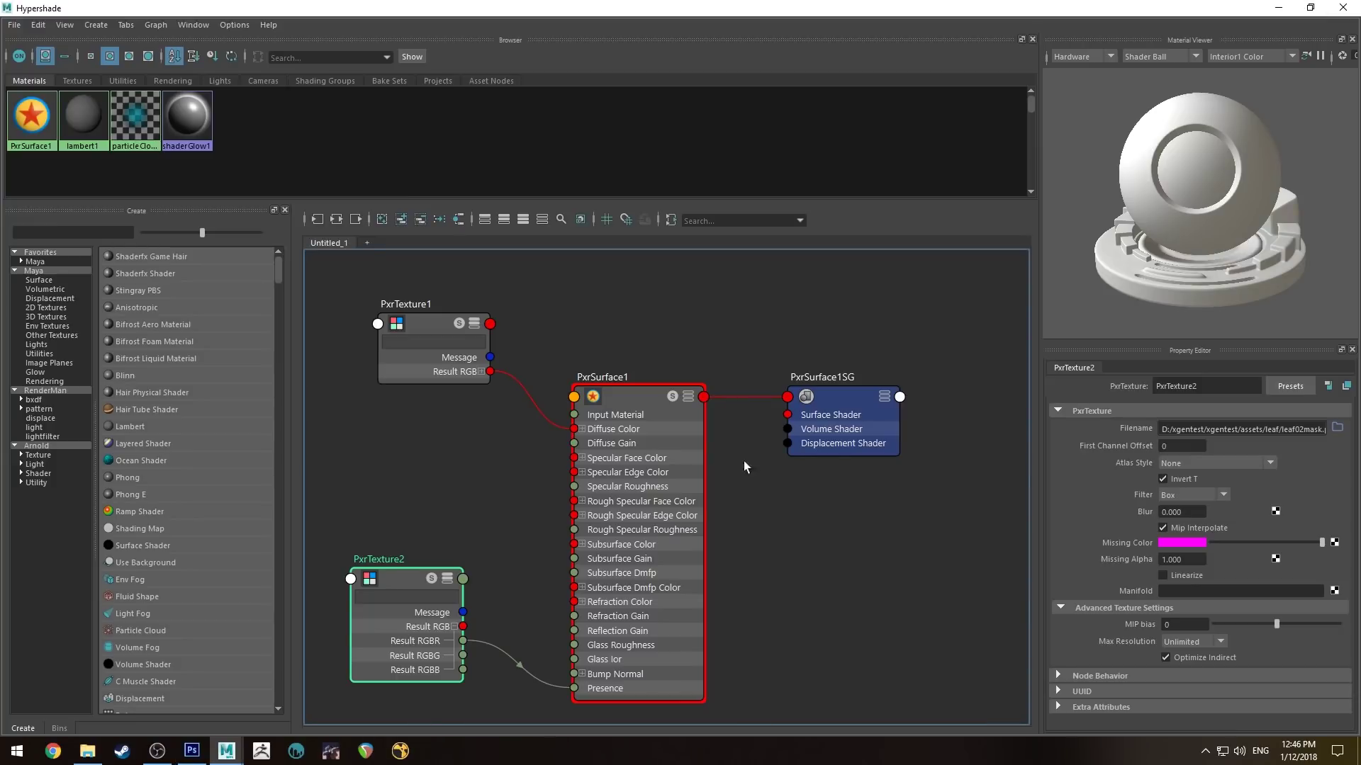
Step: Choose leaf02veins.png for PxrTexture2's Filename in the Pick a texture browser
{"action": "left_click", "coordinate": [1338, 428]}
{"action": "left_click", "coordinate": [365, 277]}
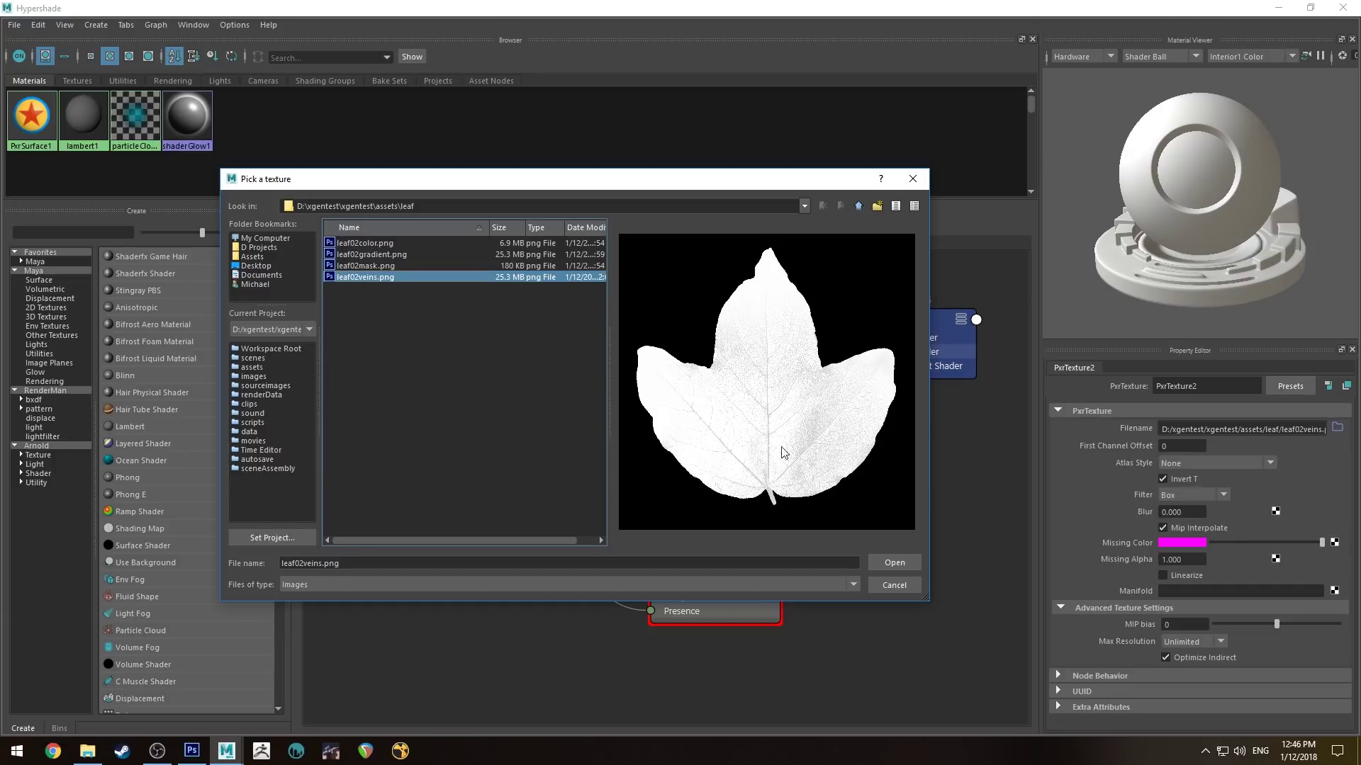
{"action": "left_click", "coordinate": [899, 586]}
Step: Change the Render Settings RenderMan Integrator from PxrPathTracer to PxrVCM
{"action": "left_click", "coordinate": [1280, 7]}
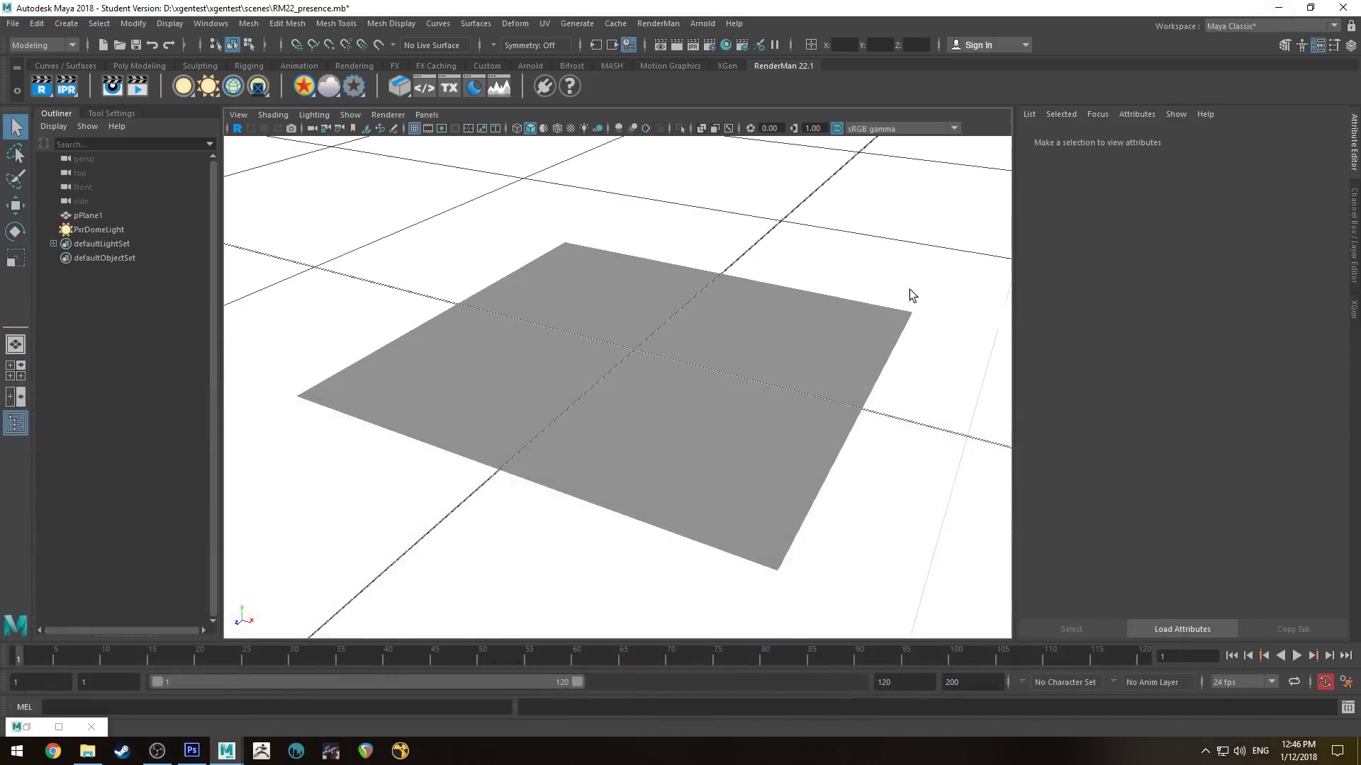
{"action": "scroll", "coordinate": [496, 261], "scroll_direction": "up", "scroll_amount": 3}
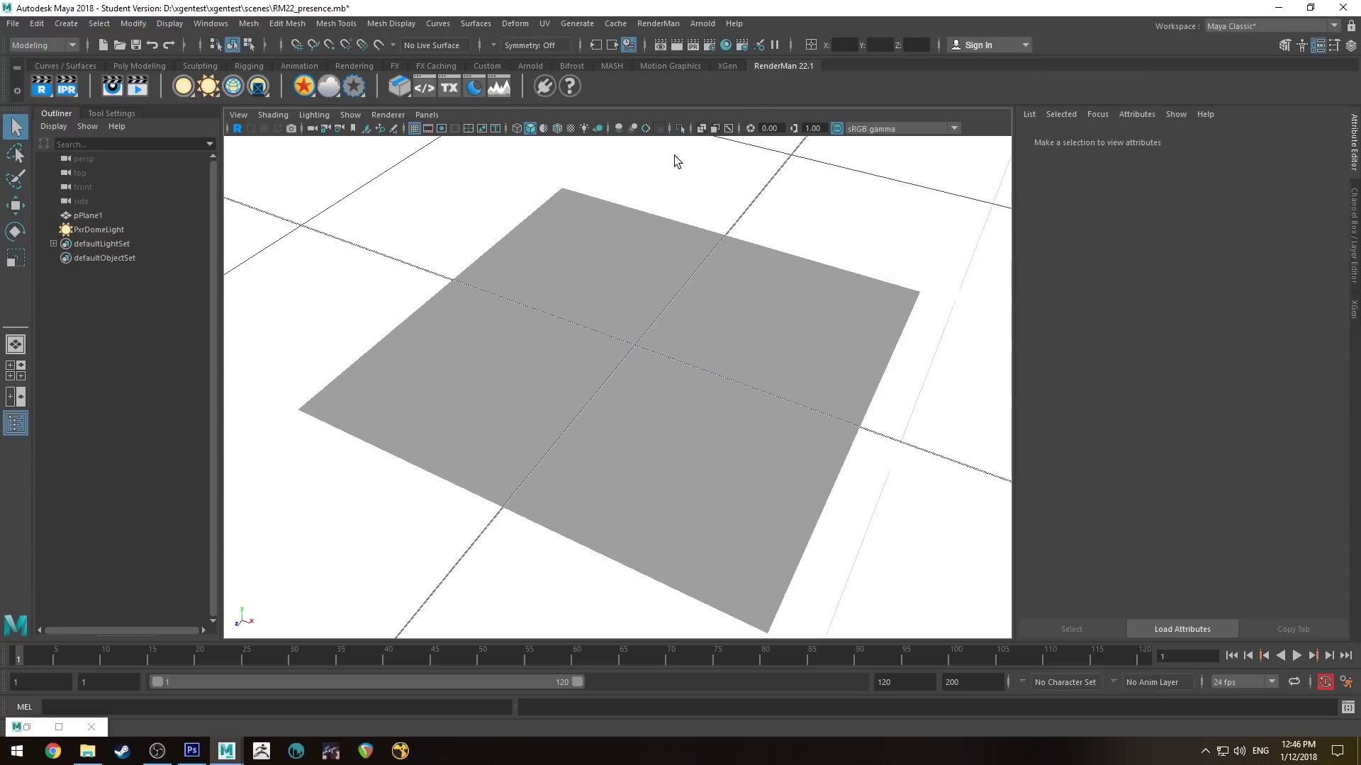
{"action": "left_click", "coordinate": [707, 46]}
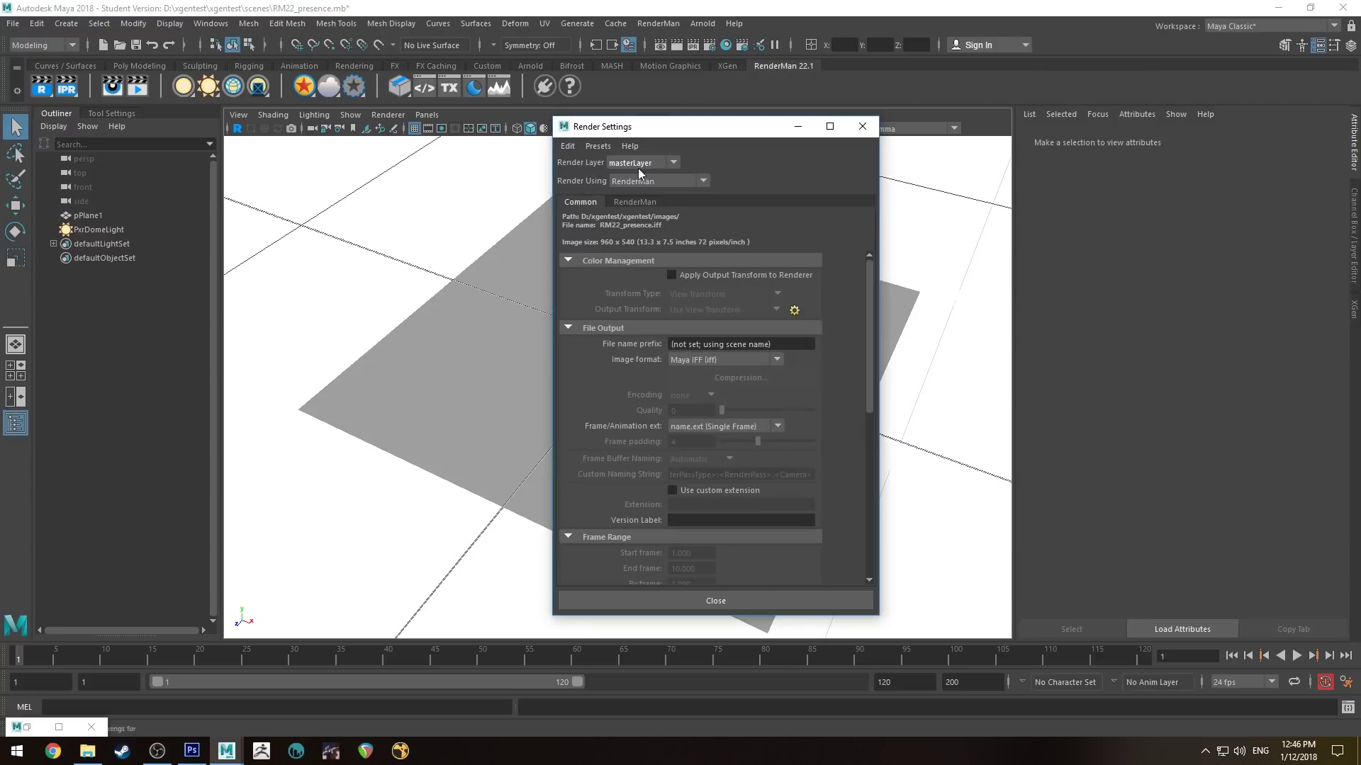
{"action": "left_click", "coordinate": [637, 204]}
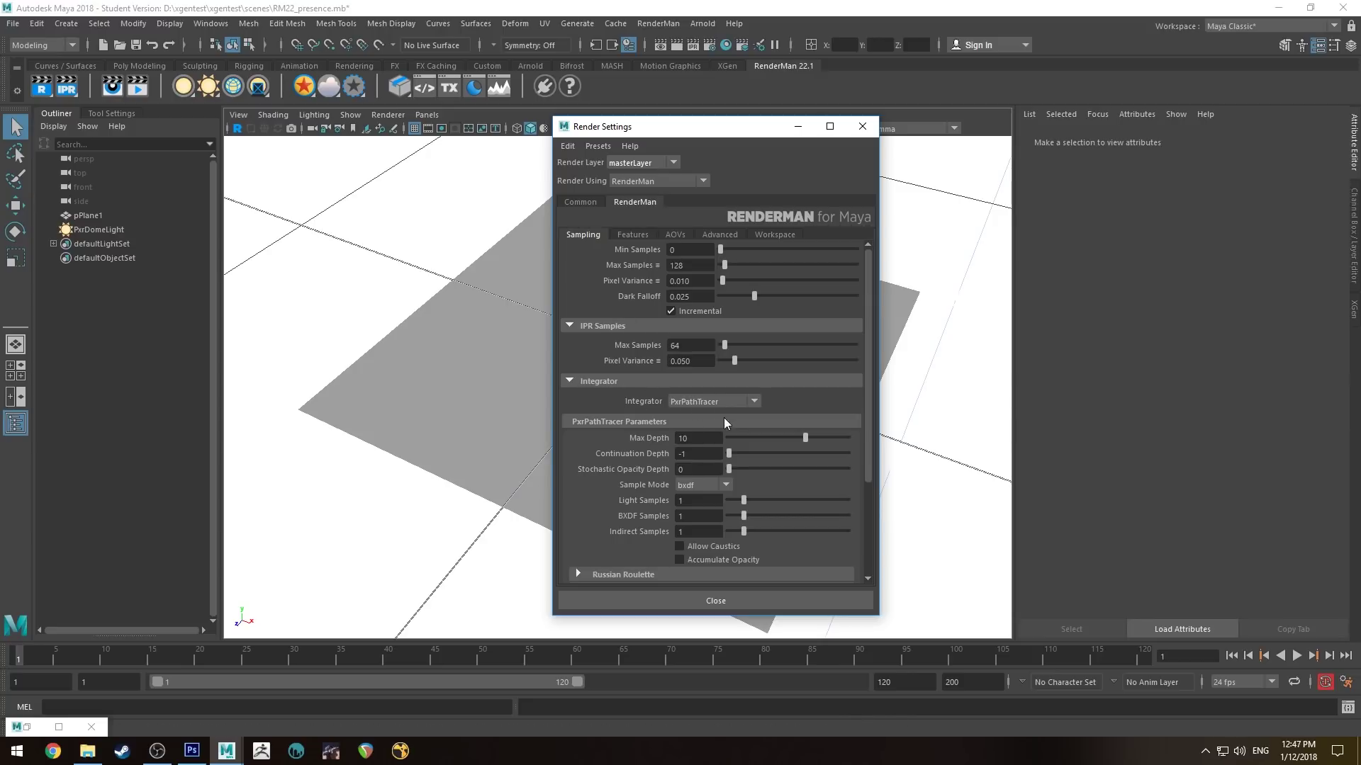
{"action": "left_click", "coordinate": [716, 401]}
{"action": "left_click", "coordinate": [692, 485]}
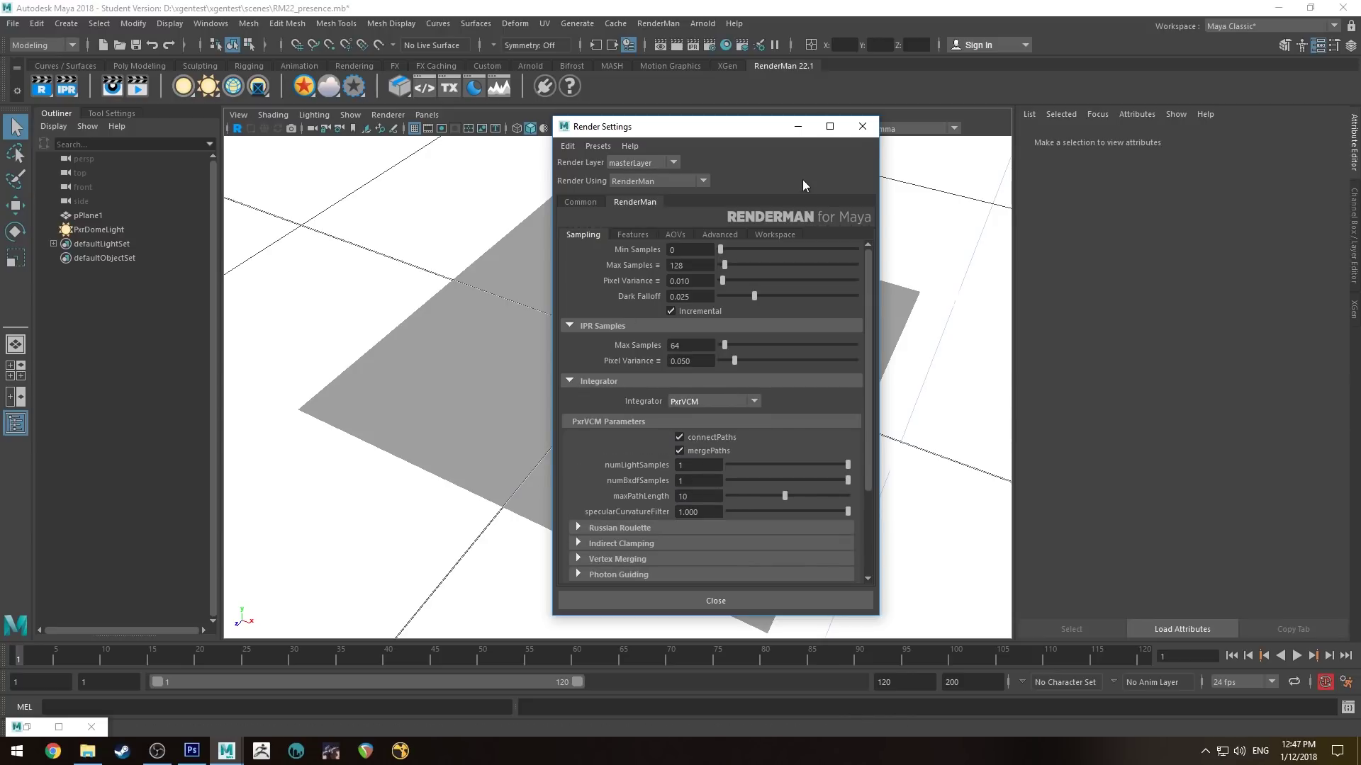
{"action": "left_click", "coordinate": [862, 126]}
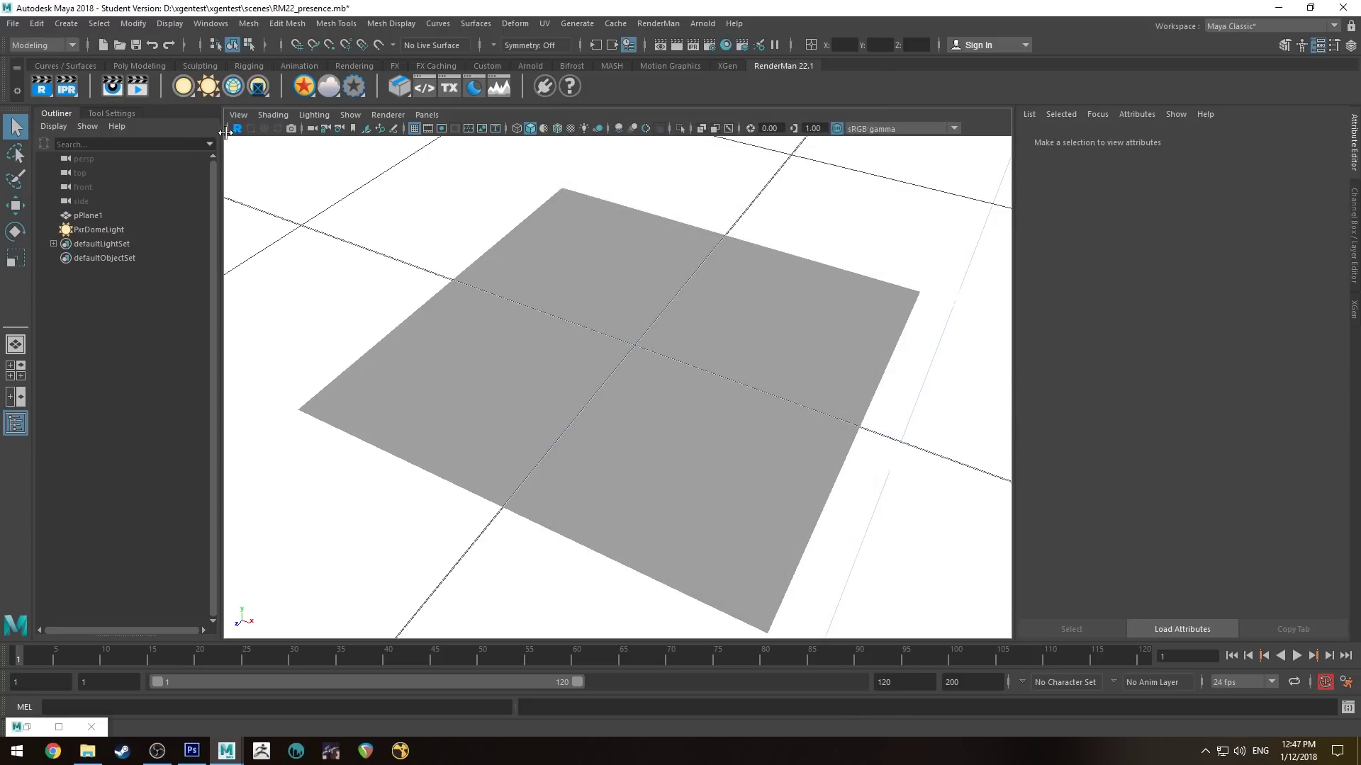
Step: Preview the leaf with viewport IPR, then render RM22_presence frame 0001 to the it viewer
{"action": "left_click", "coordinate": [237, 128]}
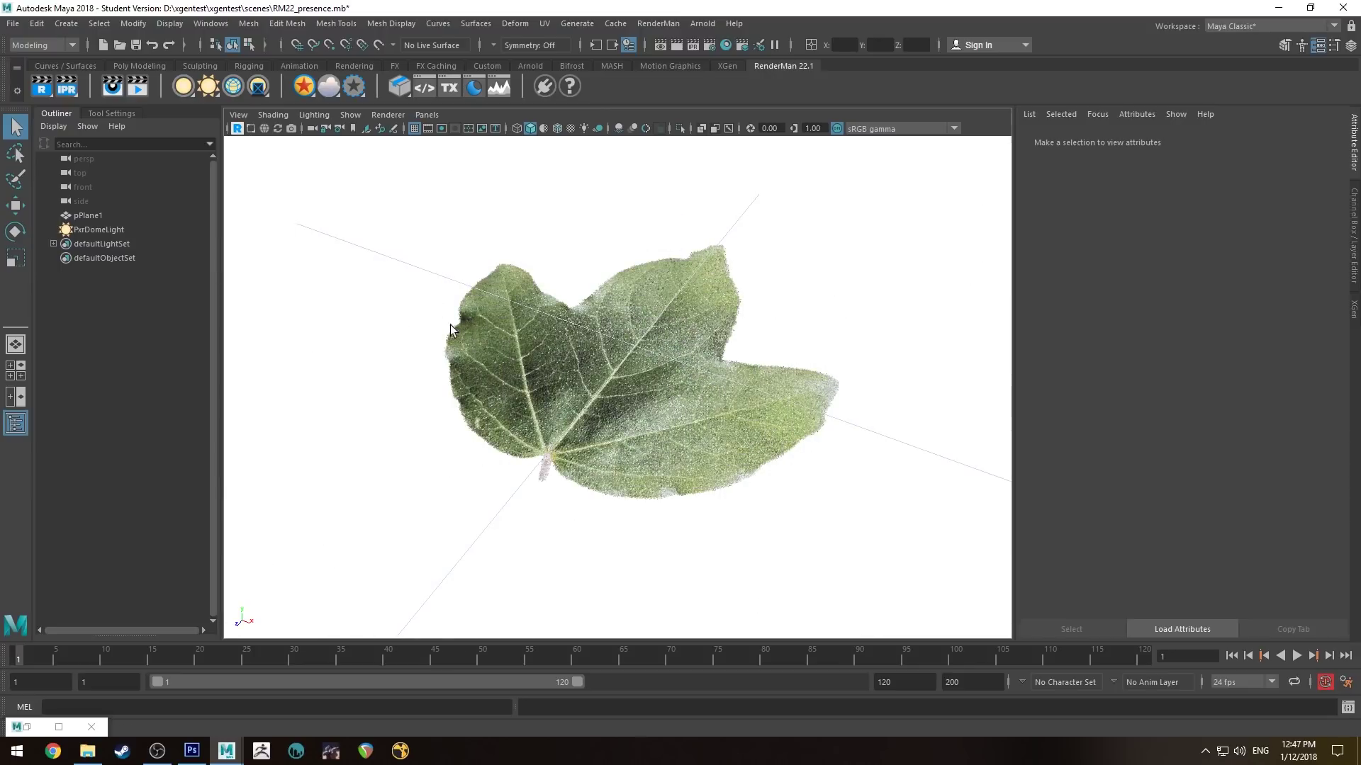
{"action": "left_click_drag", "start_coordinate": [475, 346], "coordinate": [475, 356], "text": "alt"}
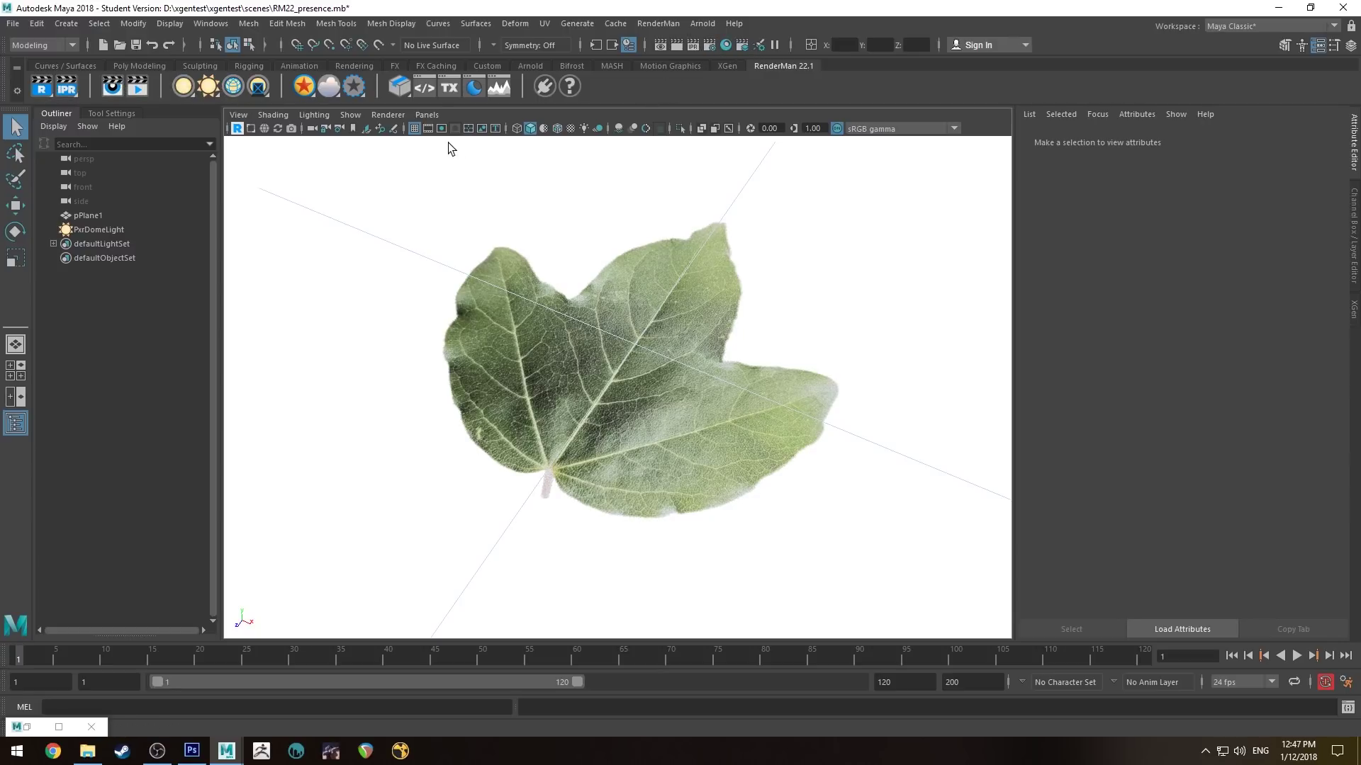
{"action": "left_click", "coordinate": [408, 95]}
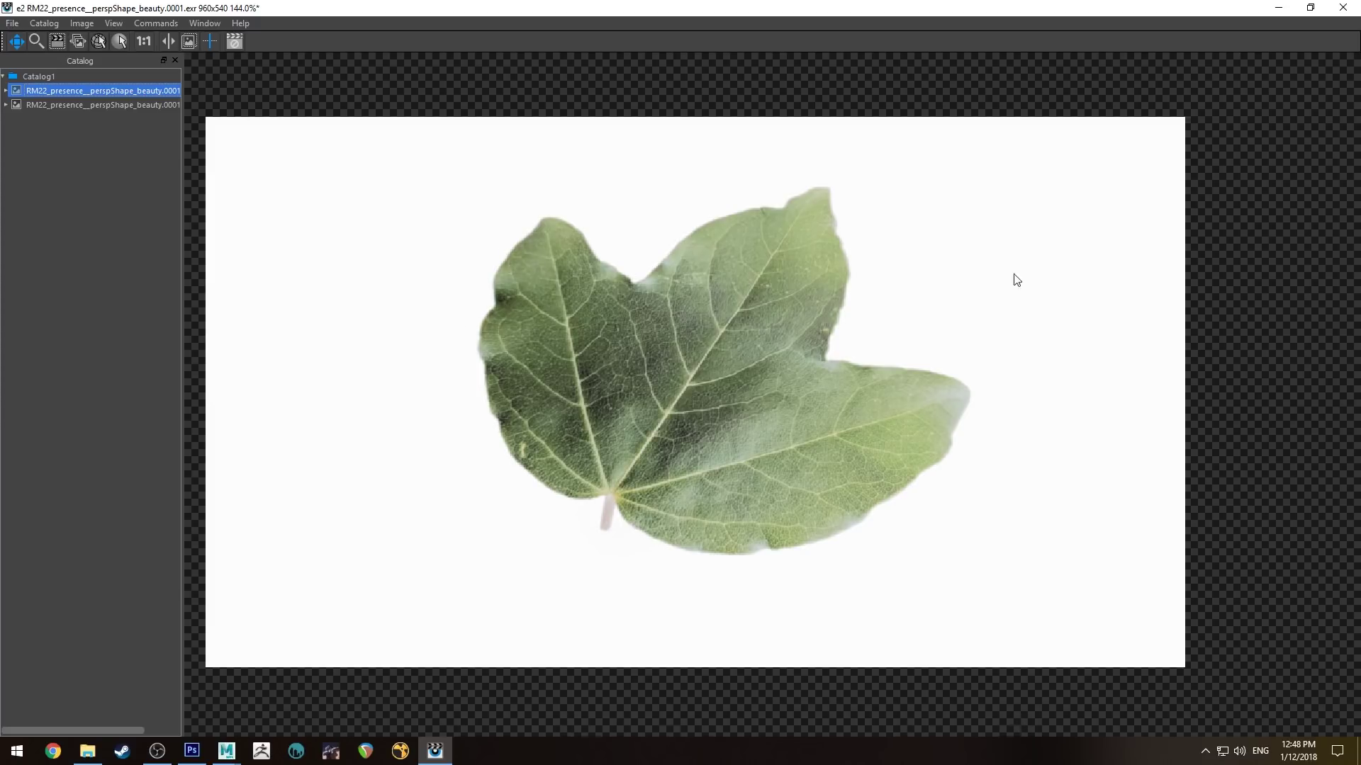
Step: Flip repeatedly between the first and second leaf renders in the RenderMan it catalog to compare them
{"action": "left_click", "coordinate": [108, 107]}
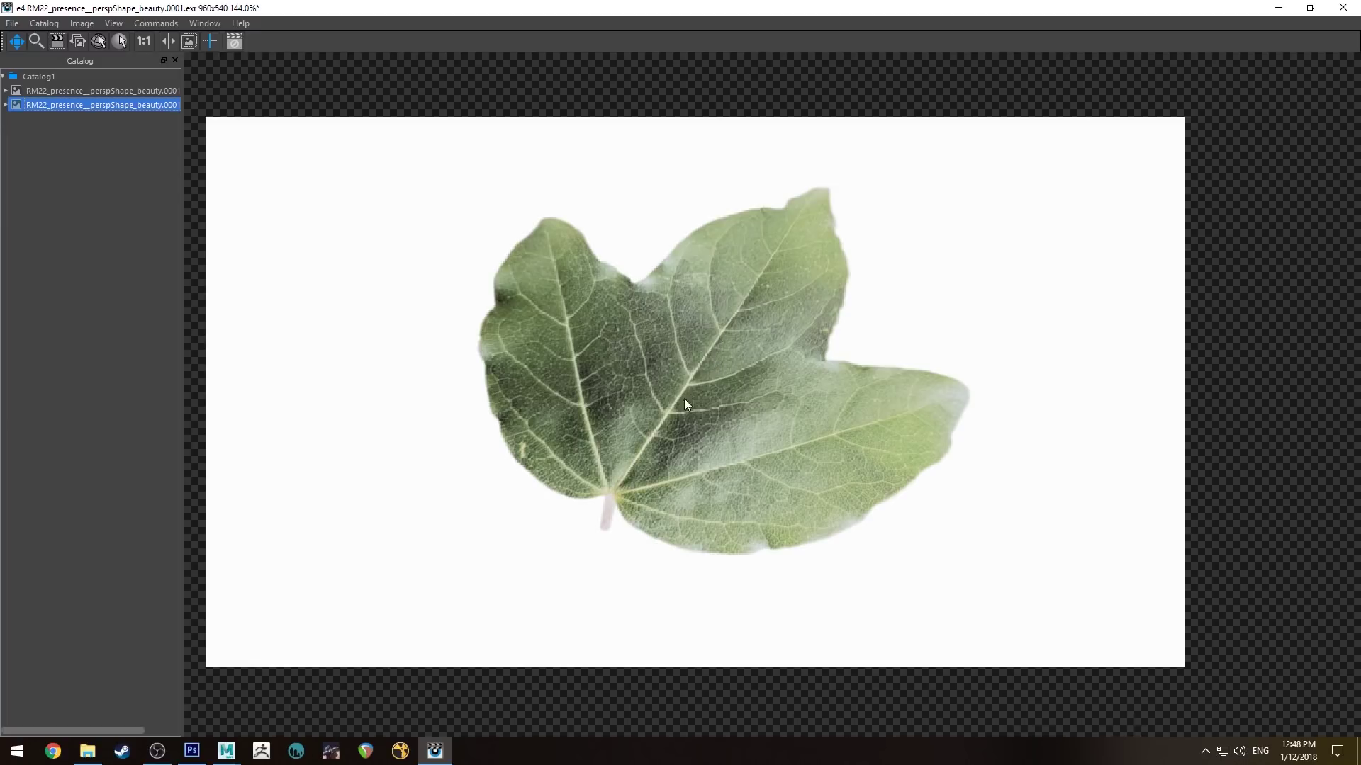
{"action": "left_click", "coordinate": [130, 93]}
{"action": "left_click", "coordinate": [133, 104]}
{"action": "left_click", "coordinate": [133, 88]}
{"action": "left_click", "coordinate": [133, 99]}
{"action": "left_click", "coordinate": [134, 85]}
{"action": "left_click", "coordinate": [130, 105]}
{"action": "left_click", "coordinate": [133, 88]}
{"action": "left_click", "coordinate": [131, 104]}
{"action": "left_click", "coordinate": [133, 90]}
{"action": "left_click", "coordinate": [131, 105]}
{"action": "left_click", "coordinate": [133, 89]}
{"action": "left_click", "coordinate": [133, 106]}
{"action": "left_click", "coordinate": [139, 91]}
{"action": "left_click", "coordinate": [134, 103]}
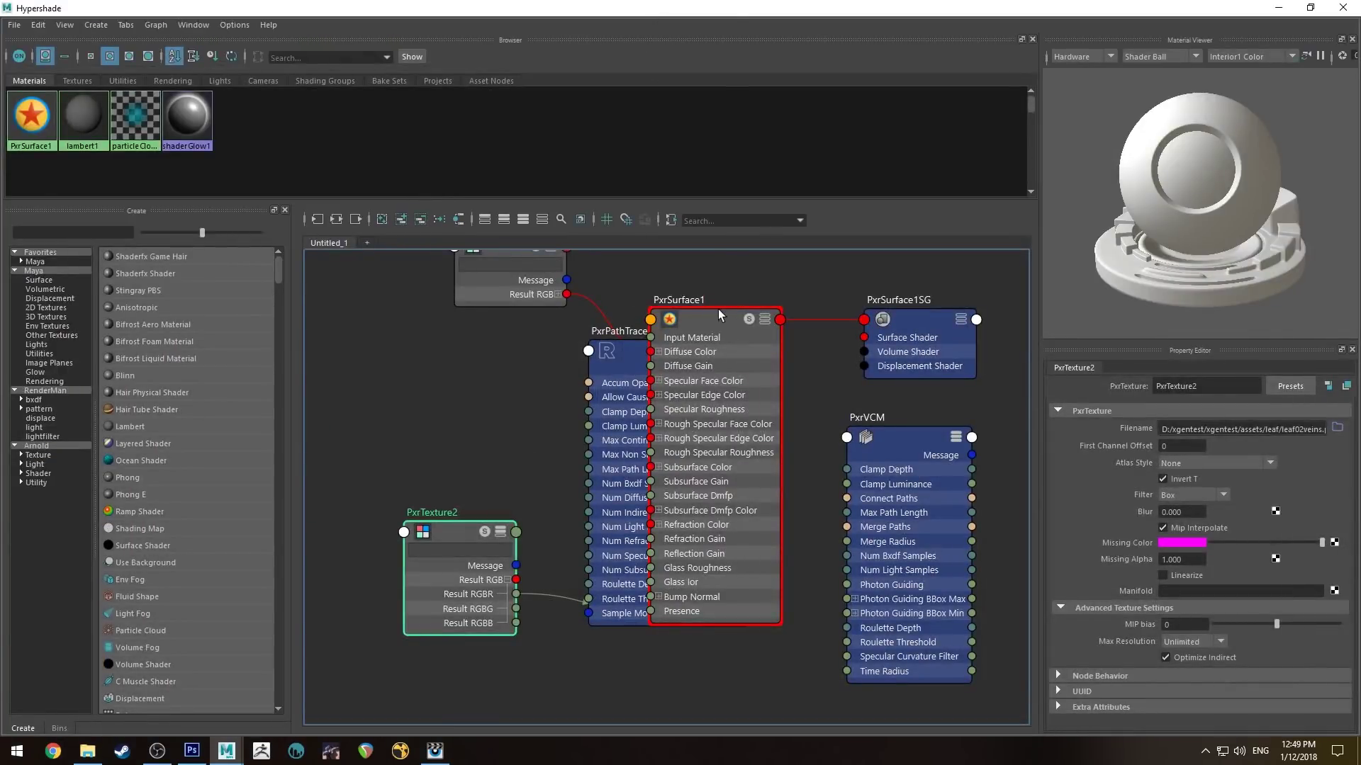
Step: Graph PxrSurface1 with its input textures and spread out PxrTexture1 and PxrTexture2
{"action": "left_click", "coordinate": [719, 312]}
{"action": "left_click", "coordinate": [335, 219]}
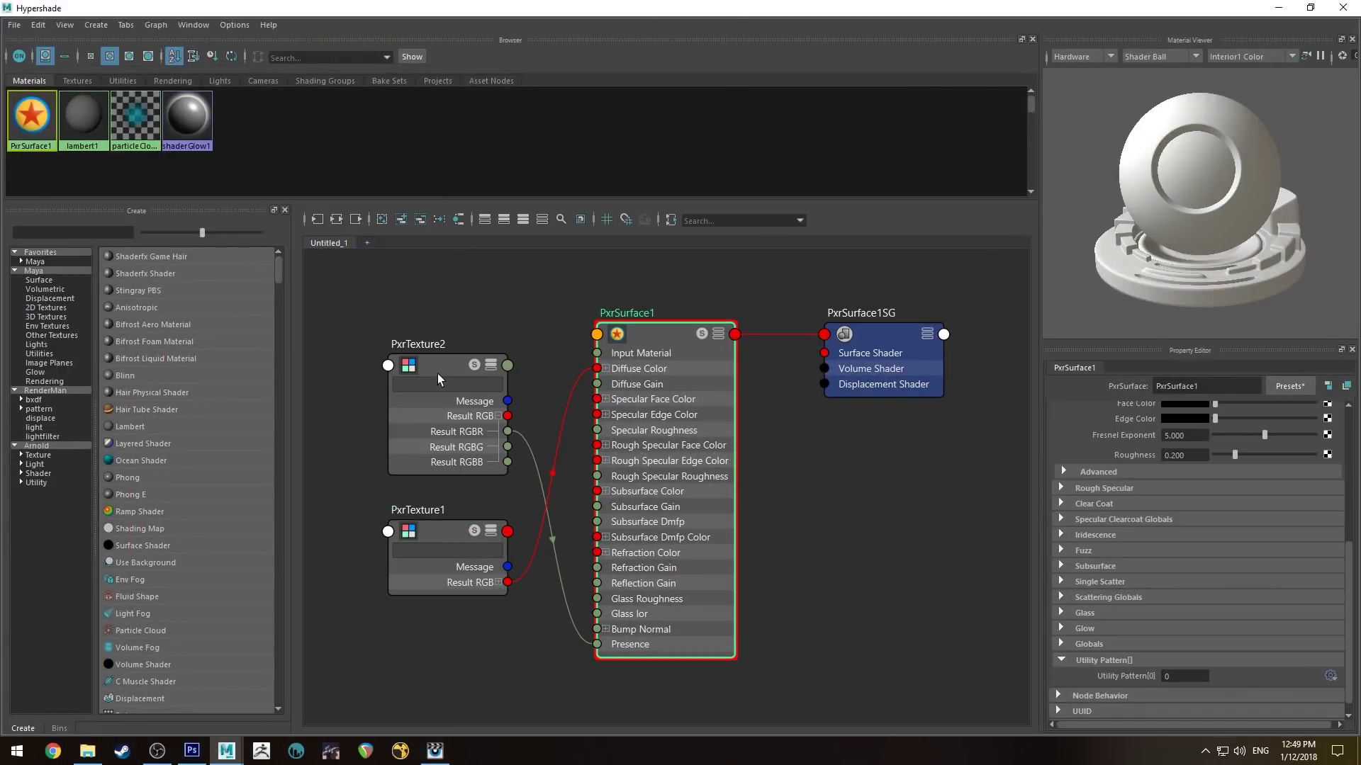
{"action": "left_click_drag", "start_coordinate": [436, 530], "coordinate": [396, 533]}
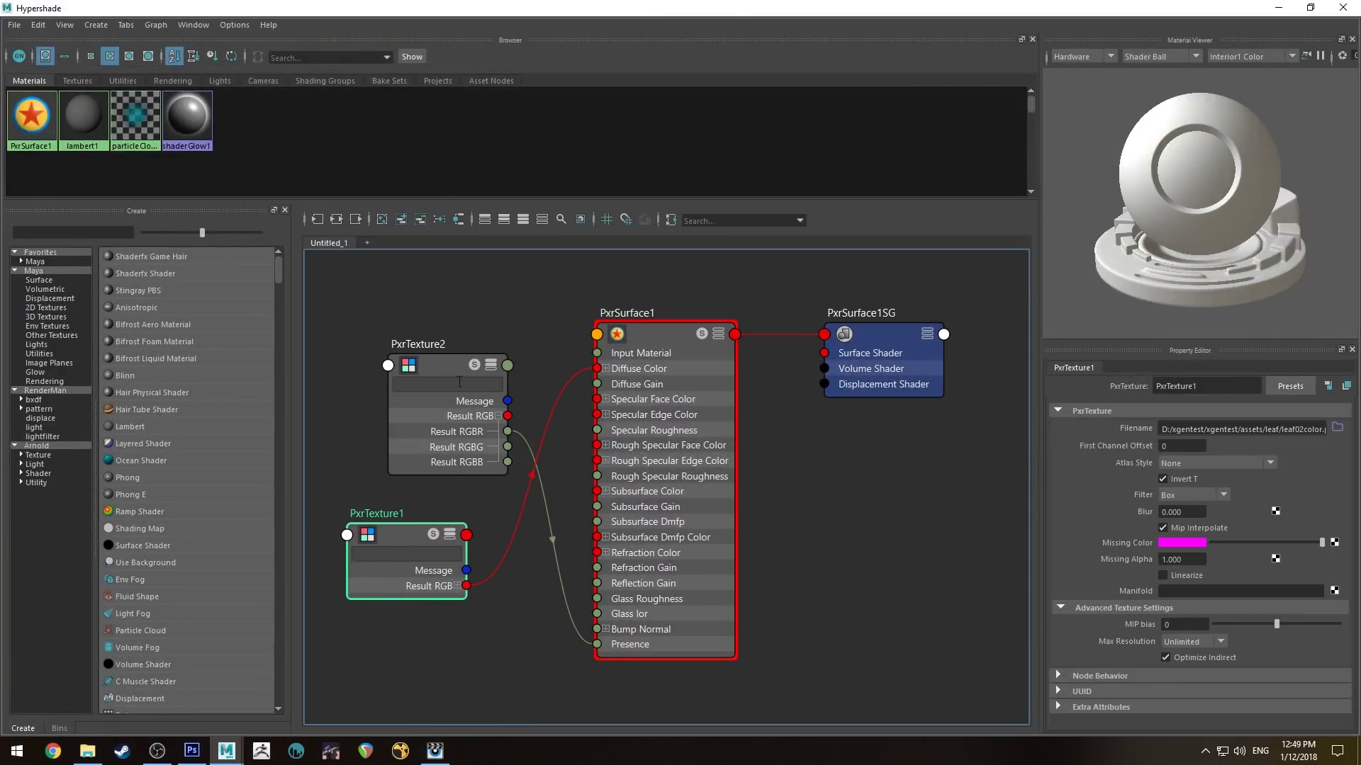
{"action": "left_click_drag", "start_coordinate": [432, 367], "coordinate": [413, 640]}
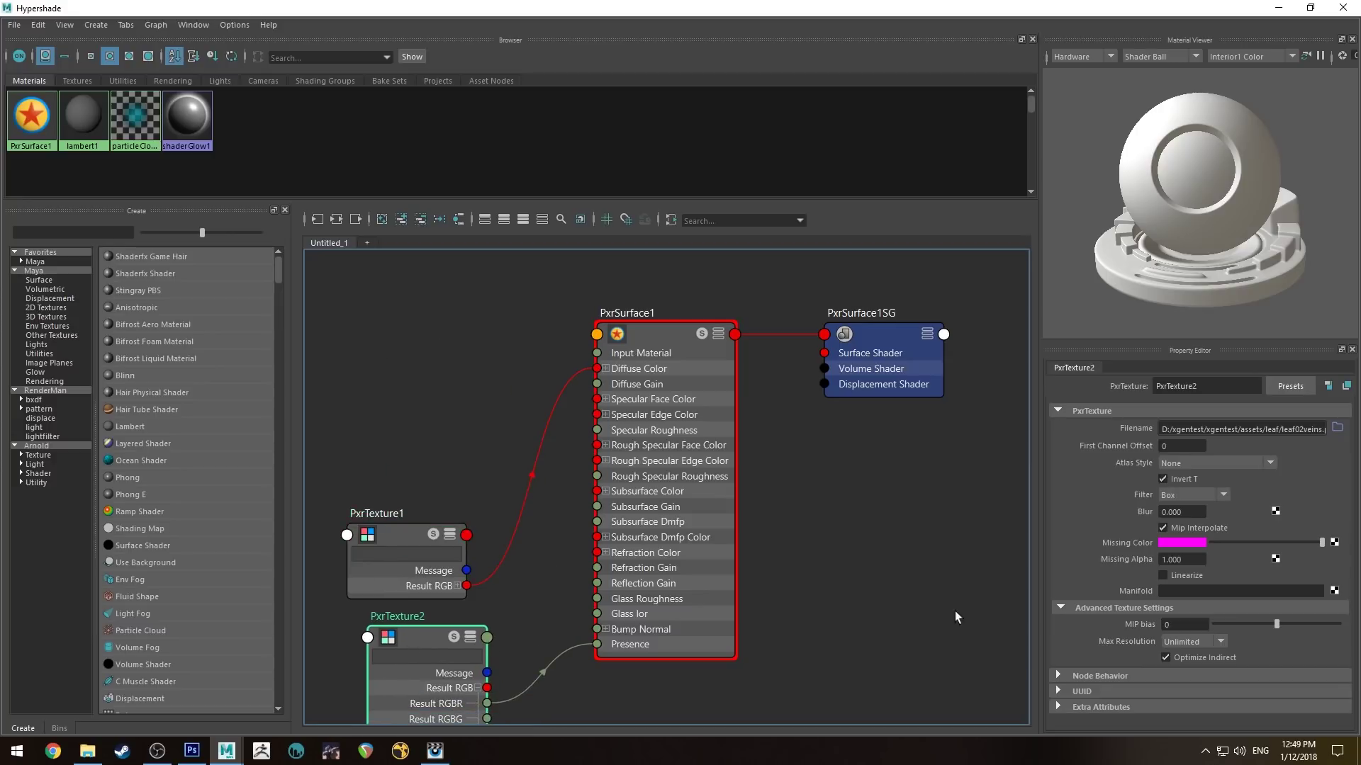
Step: Load leaf02mask.png into PxrTexture2 and move both textures up near the shader
{"action": "left_click", "coordinate": [1338, 428]}
{"action": "left_click", "coordinate": [379, 267]}
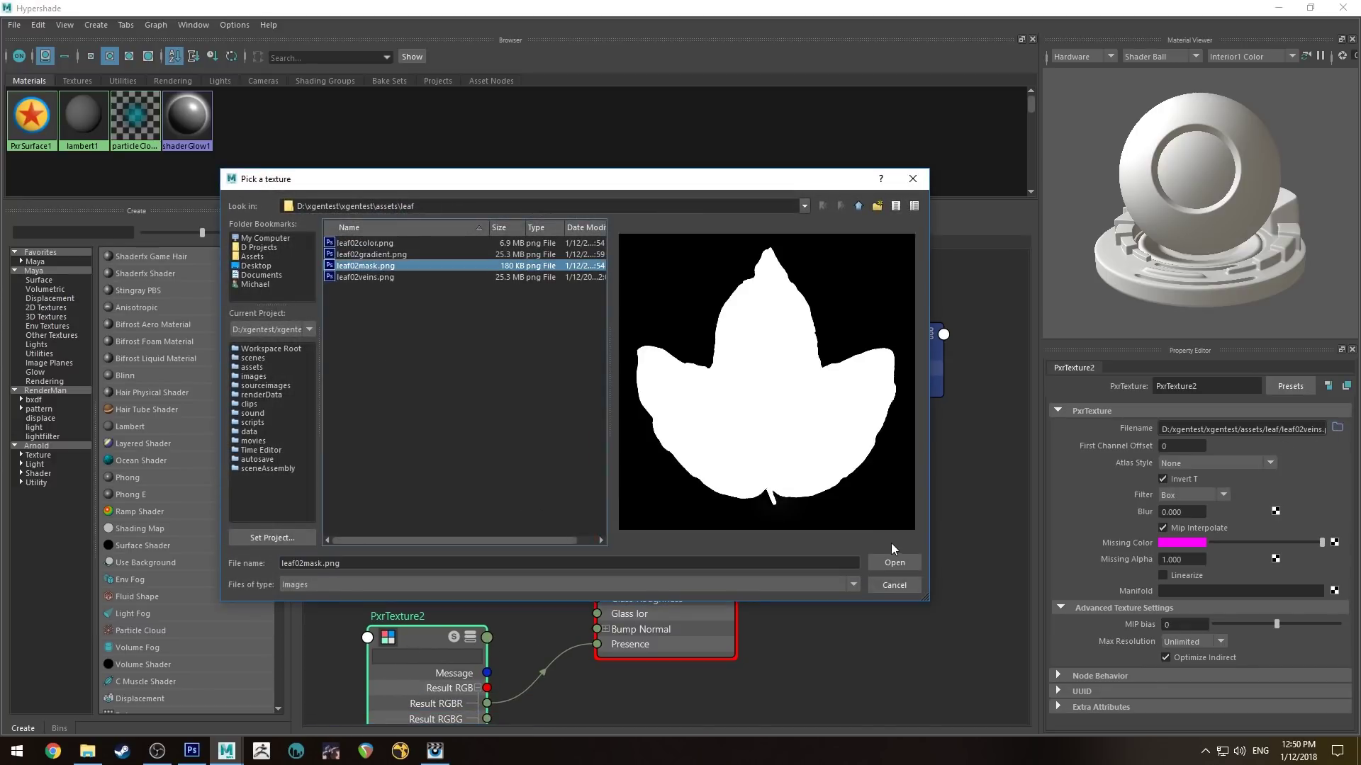
{"action": "left_click", "coordinate": [892, 562]}
{"action": "left_click_drag", "start_coordinate": [425, 532], "coordinate": [451, 330]}
{"action": "left_click_drag", "start_coordinate": [456, 636], "coordinate": [451, 522]}
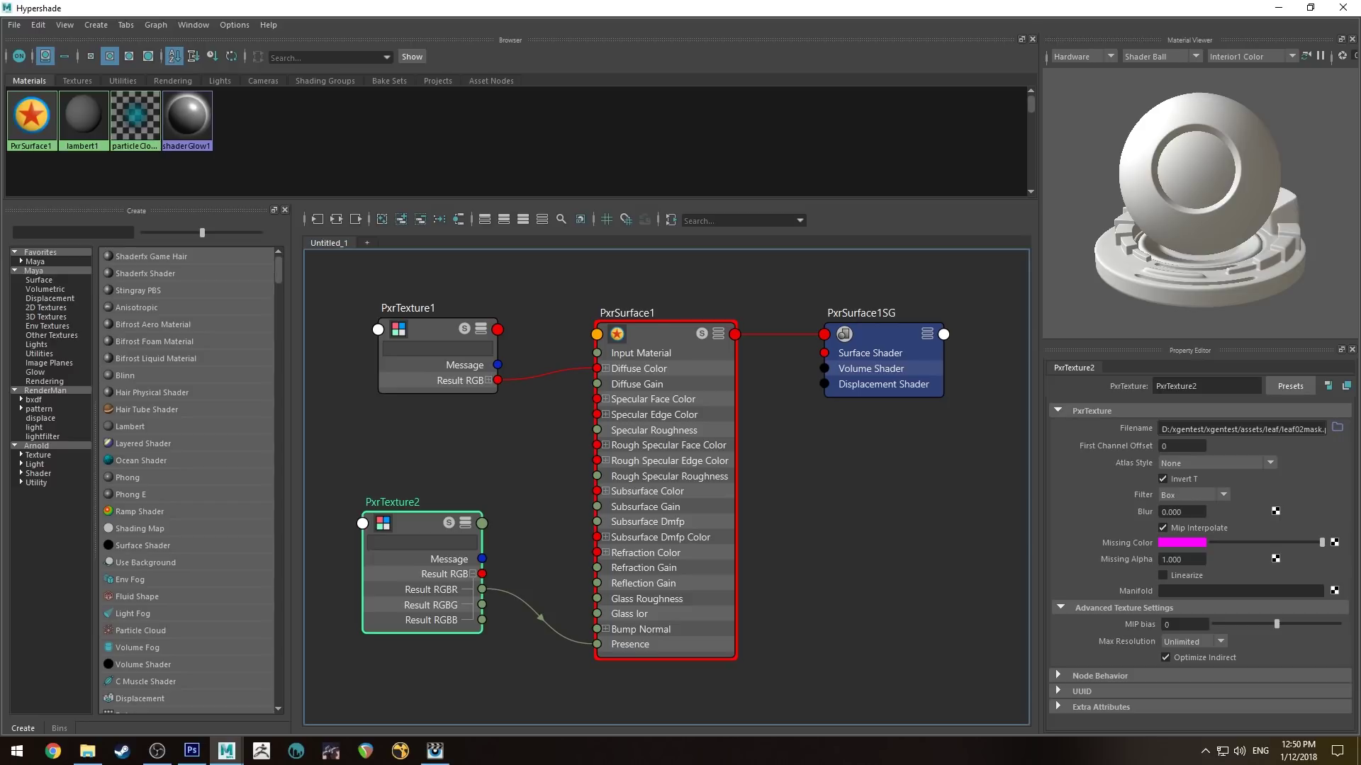
Step: Check PxrTexture1 and PxrSurface1's attributes and move PxrTexture2 down-left
{"action": "left_click", "coordinate": [443, 330]}
{"action": "left_click", "coordinate": [675, 337]}
{"action": "left_click_drag", "start_coordinate": [407, 526], "coordinate": [388, 571]}
{"action": "left_click", "coordinate": [669, 396]}
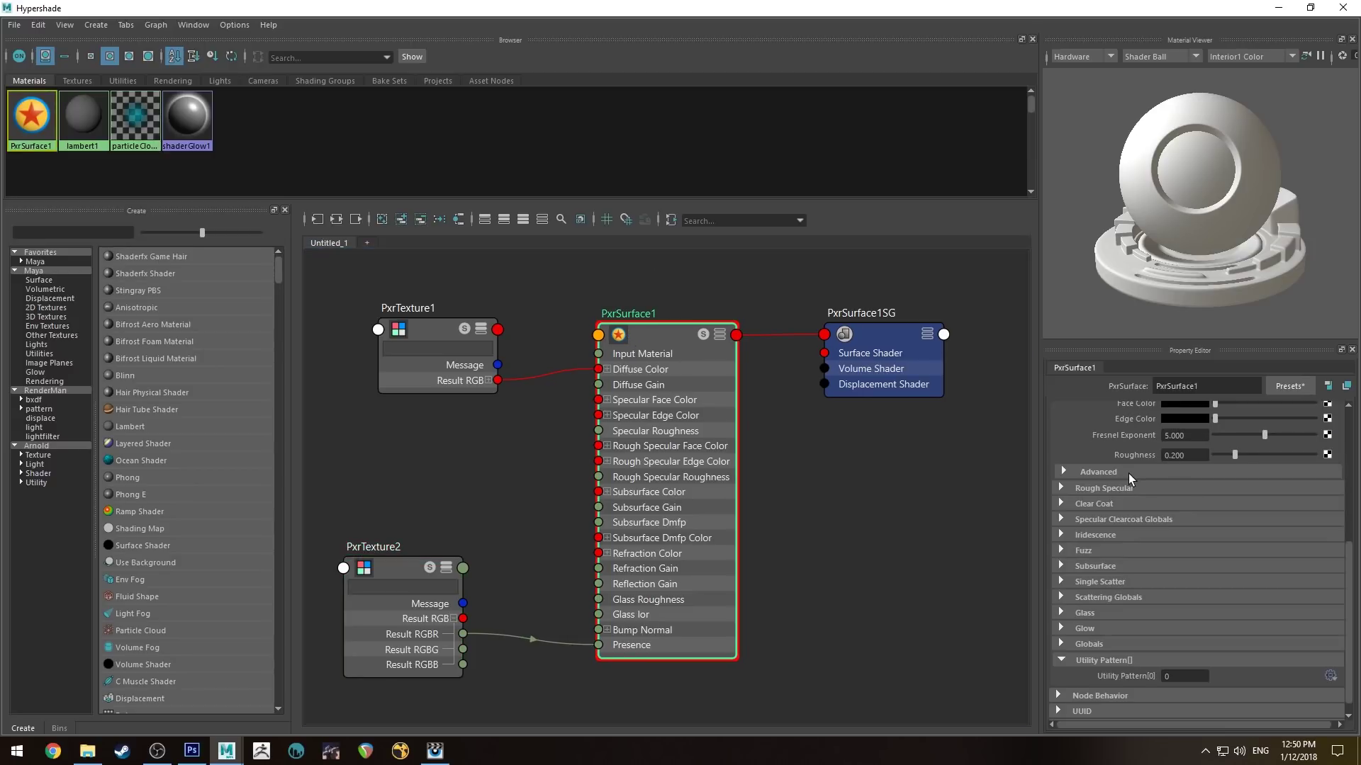
Step: Raise PxrSurface1's Diffuse Advanced Transmit Gain to 1.000
{"action": "left_click", "coordinate": [1128, 473]}
{"action": "scroll", "coordinate": [1127, 469], "scroll_direction": "up", "scroll_amount": 2}
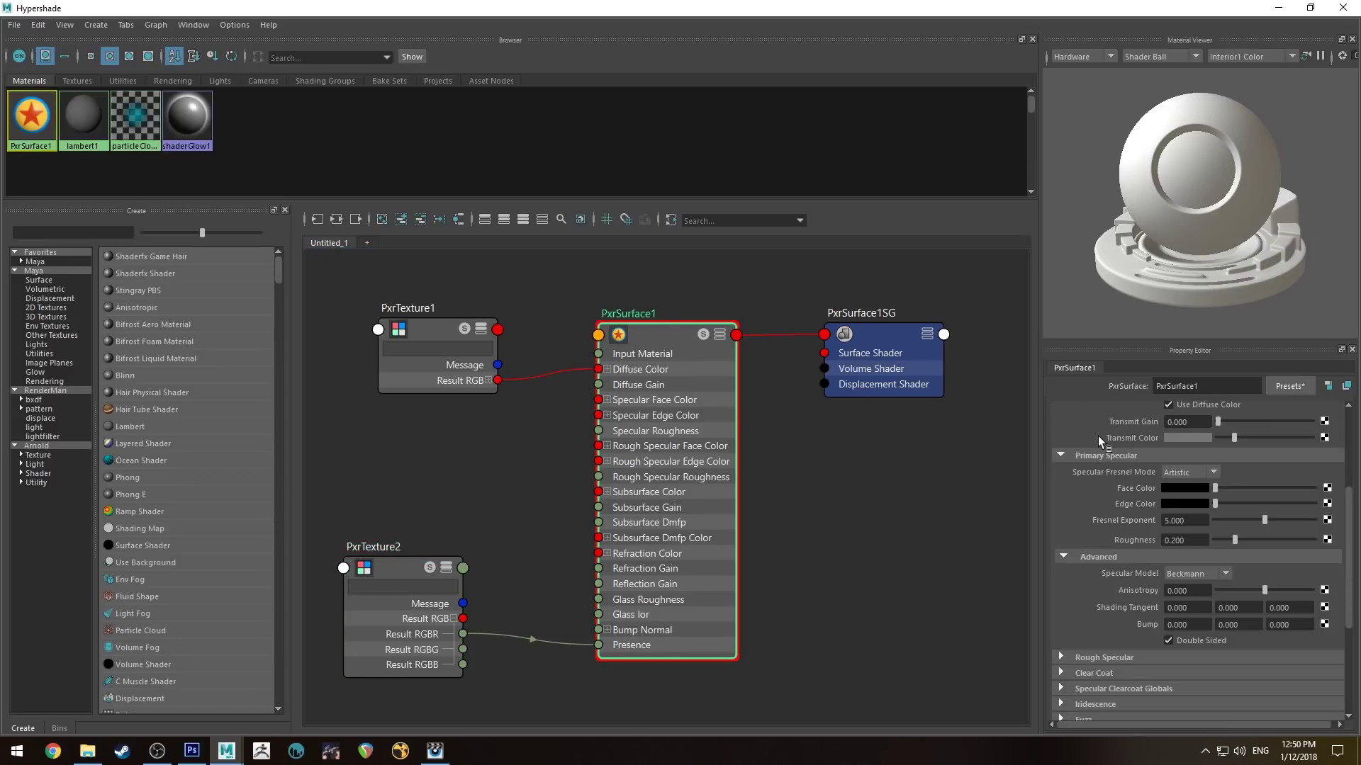
{"action": "scroll", "coordinate": [1146, 523], "scroll_direction": "up", "scroll_amount": 3}
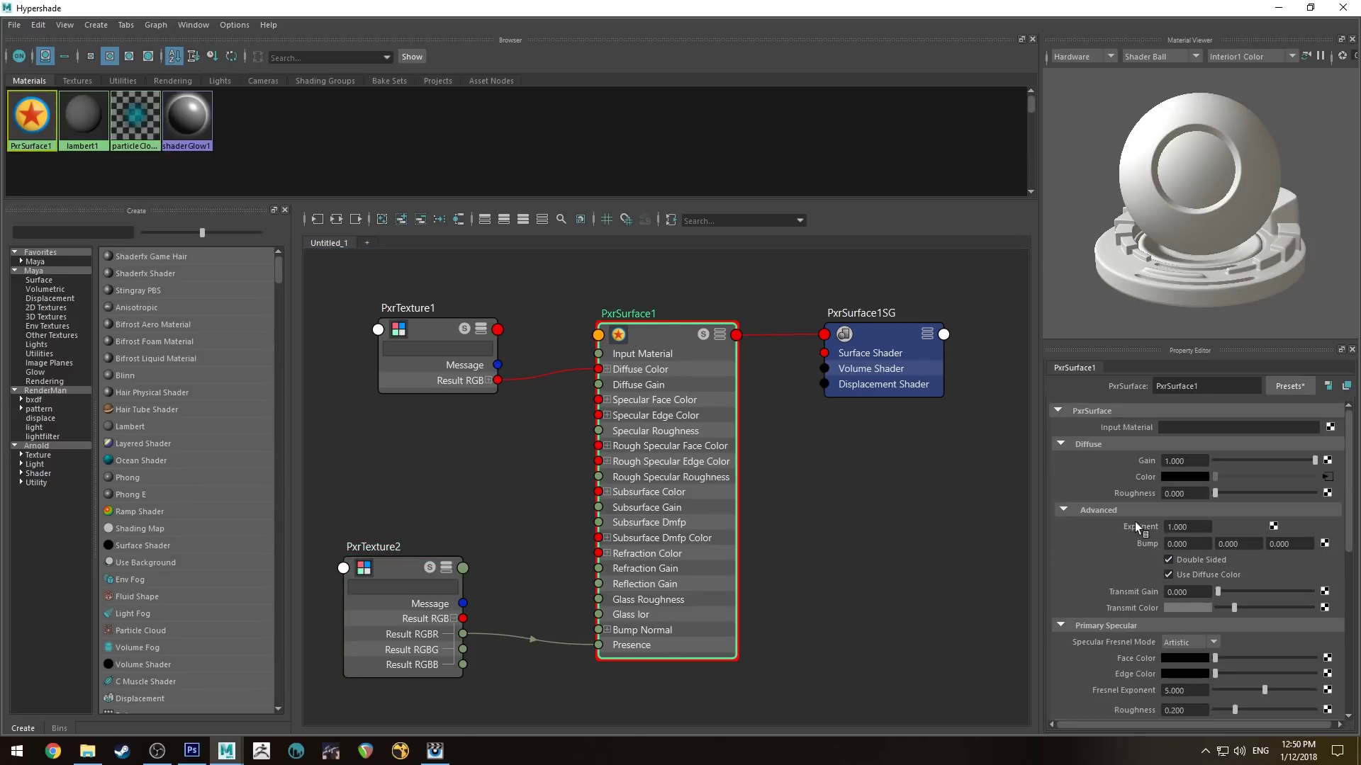
{"action": "scroll", "coordinate": [1148, 532], "scroll_direction": "down", "scroll_amount": 1}
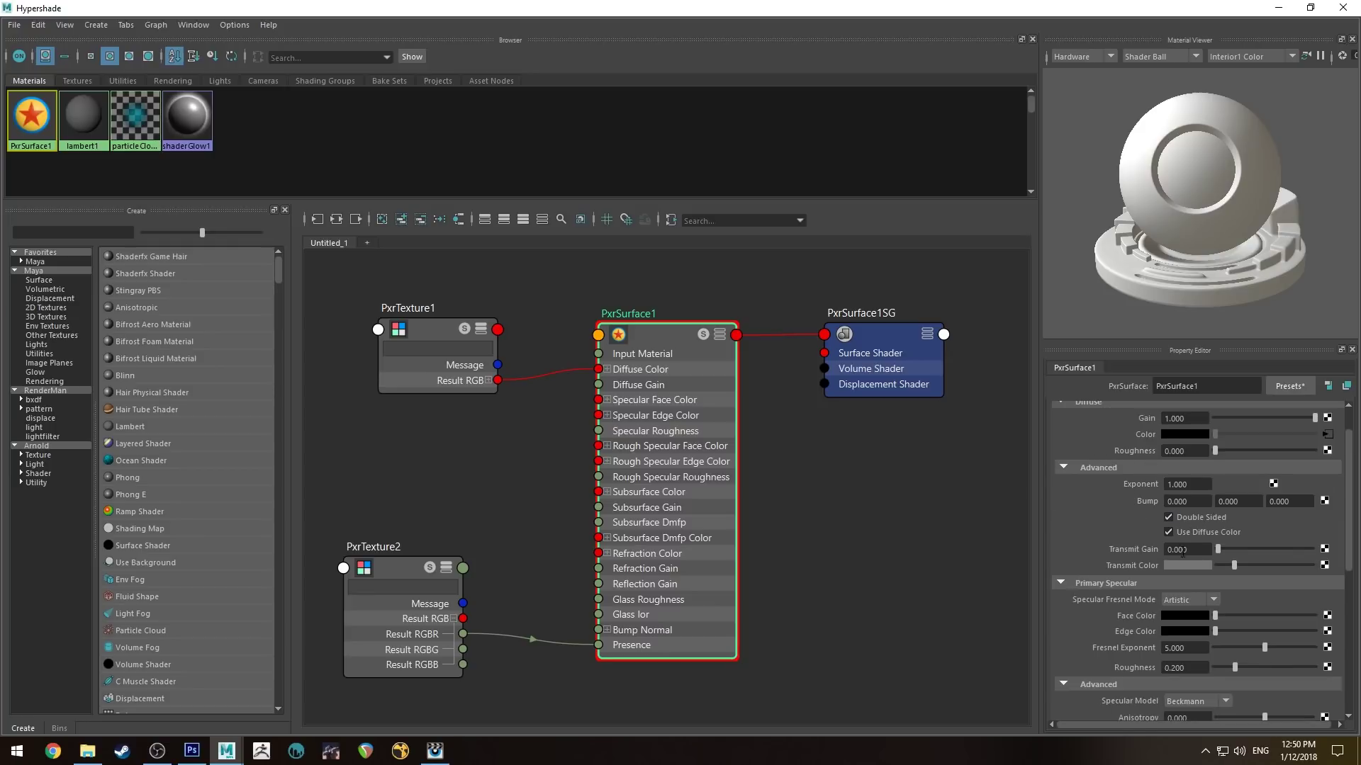
{"action": "left_click_drag", "start_coordinate": [1237, 551], "coordinate": [1313, 550]}
{"action": "left_click", "coordinate": [437, 330]}
{"action": "left_click", "coordinate": [652, 335]}
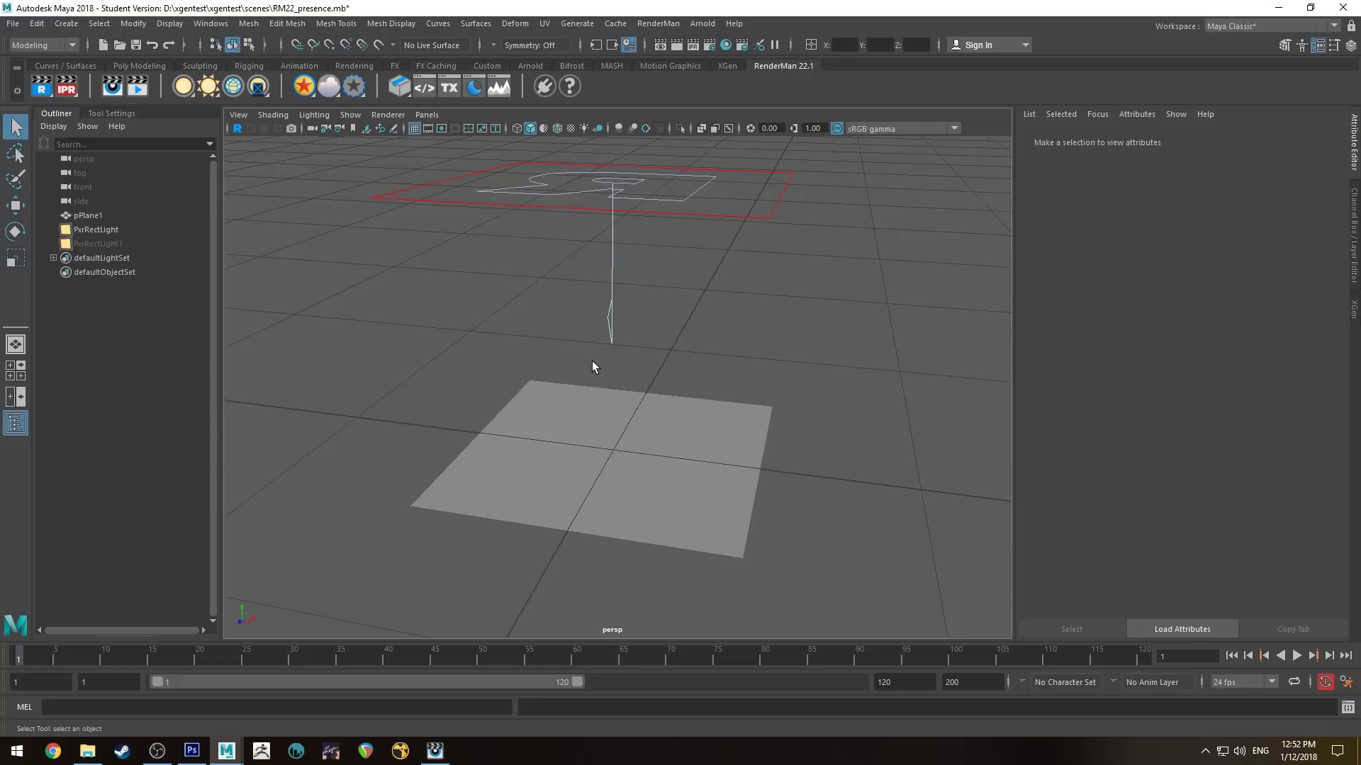
Step: Start a live RenderMan viewport render, orbit to view the leaf, and show the diffuse transmit settings
{"action": "key", "text": "alt+Tab"}
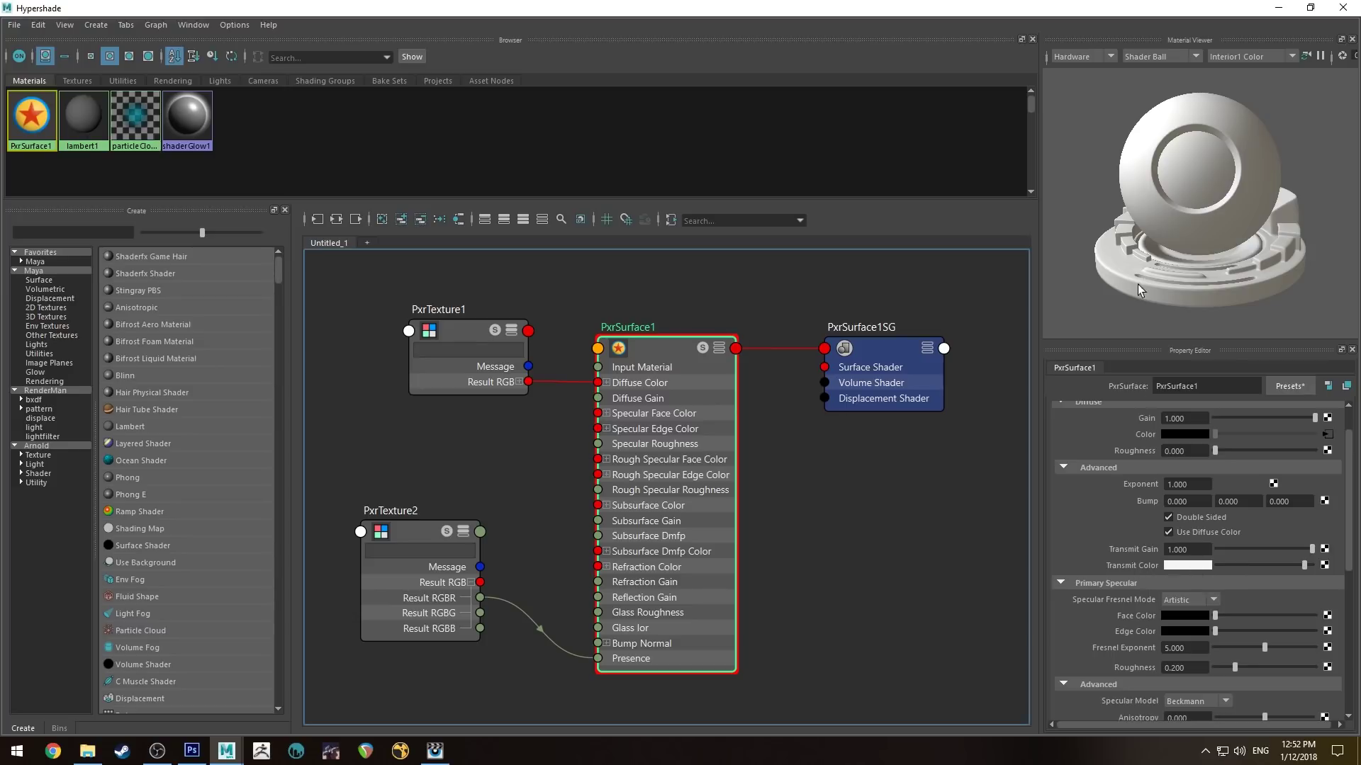
{"action": "left_click", "coordinate": [1279, 8]}
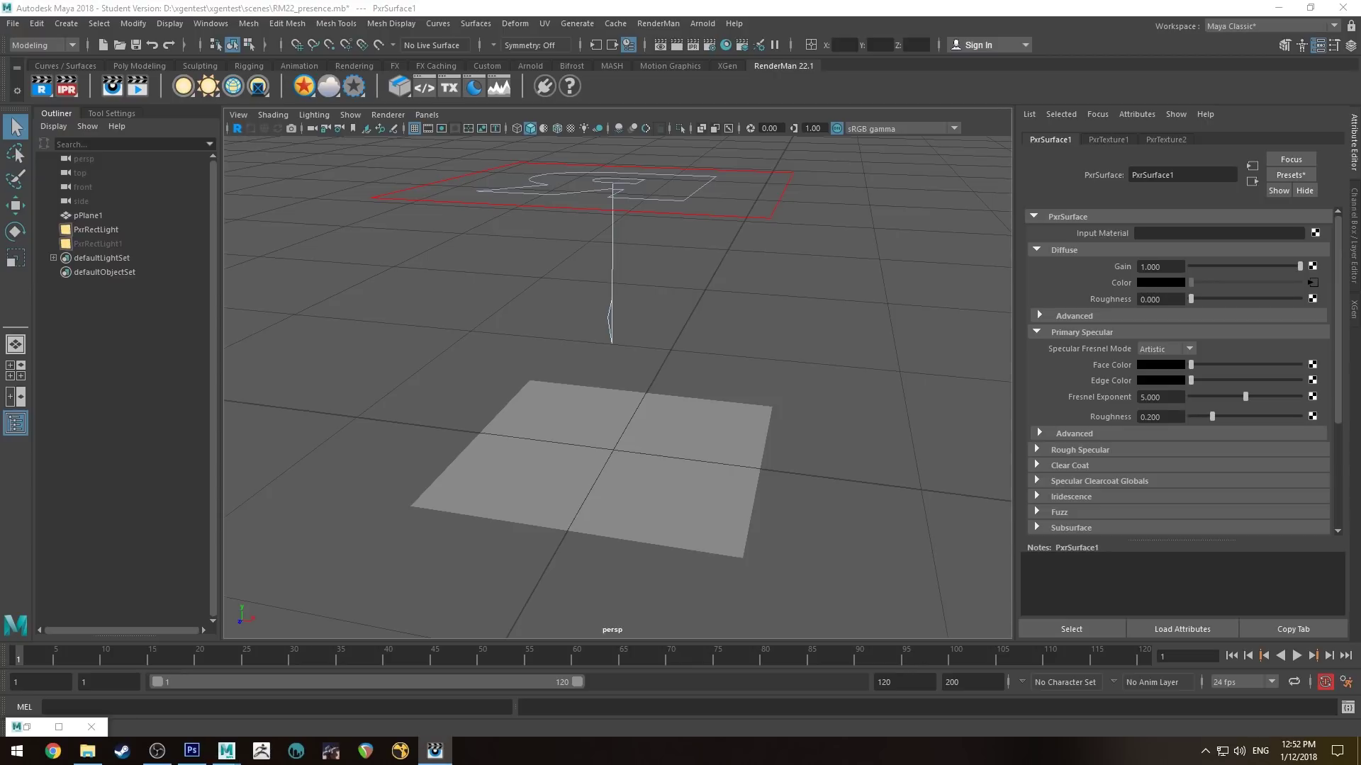
{"action": "left_click", "coordinate": [237, 128]}
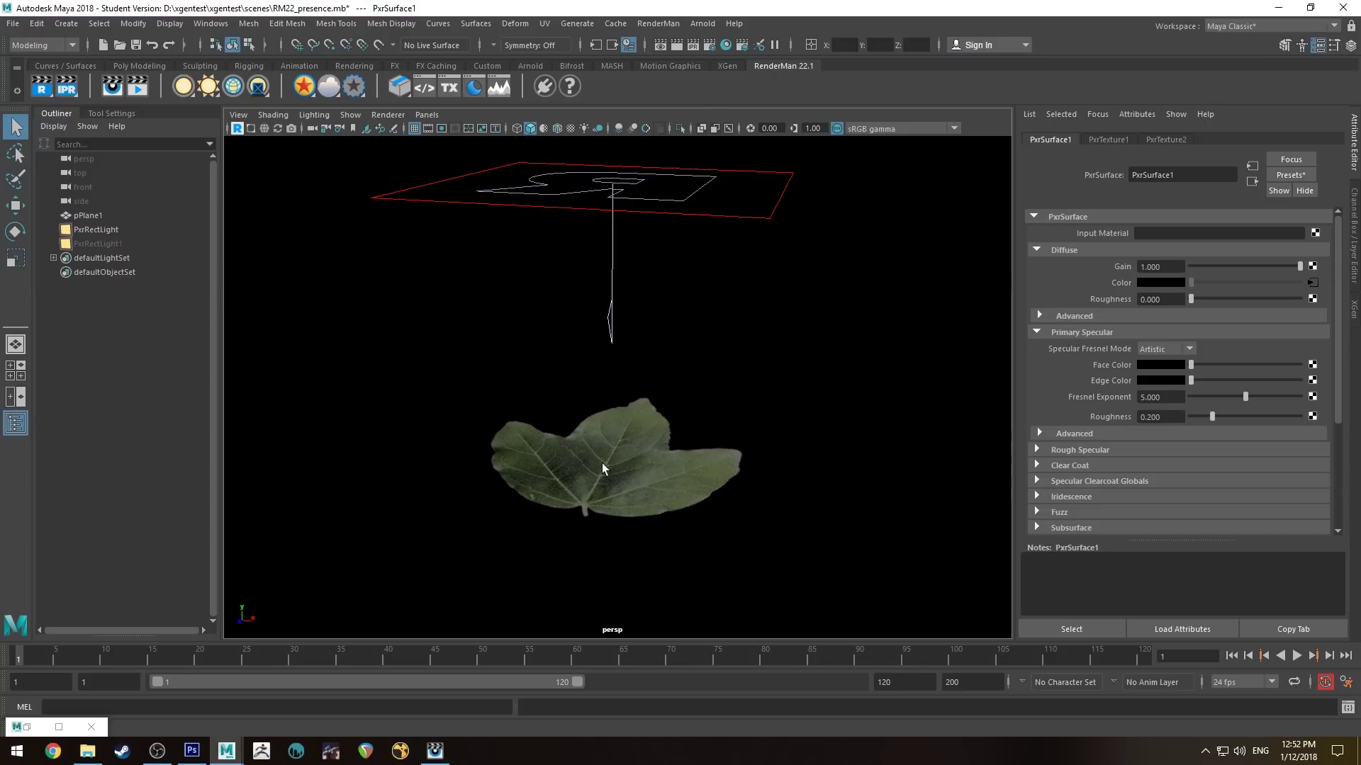
{"action": "left_click_drag", "start_coordinate": [585, 453], "coordinate": [630, 421], "text": "alt"}
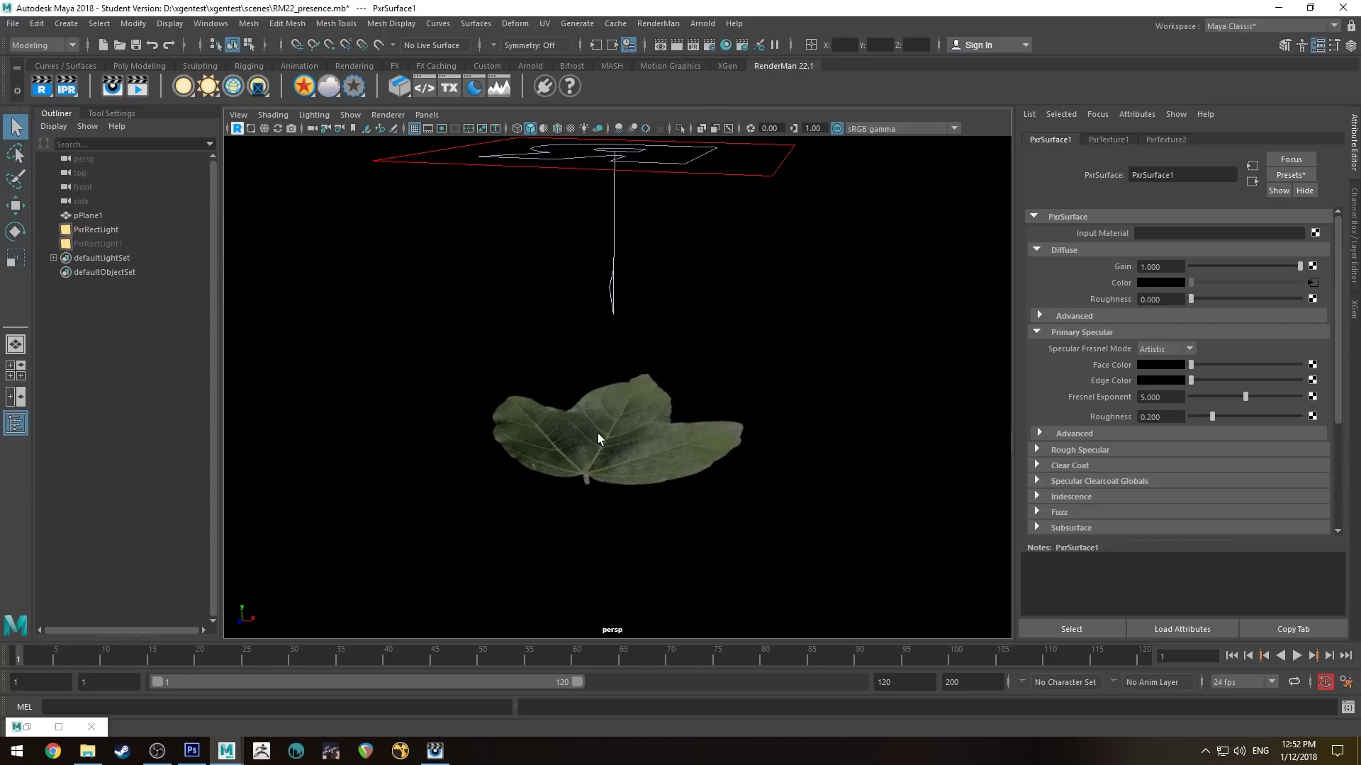
{"action": "left_click_drag", "start_coordinate": [642, 503], "coordinate": [614, 404], "text": "alt"}
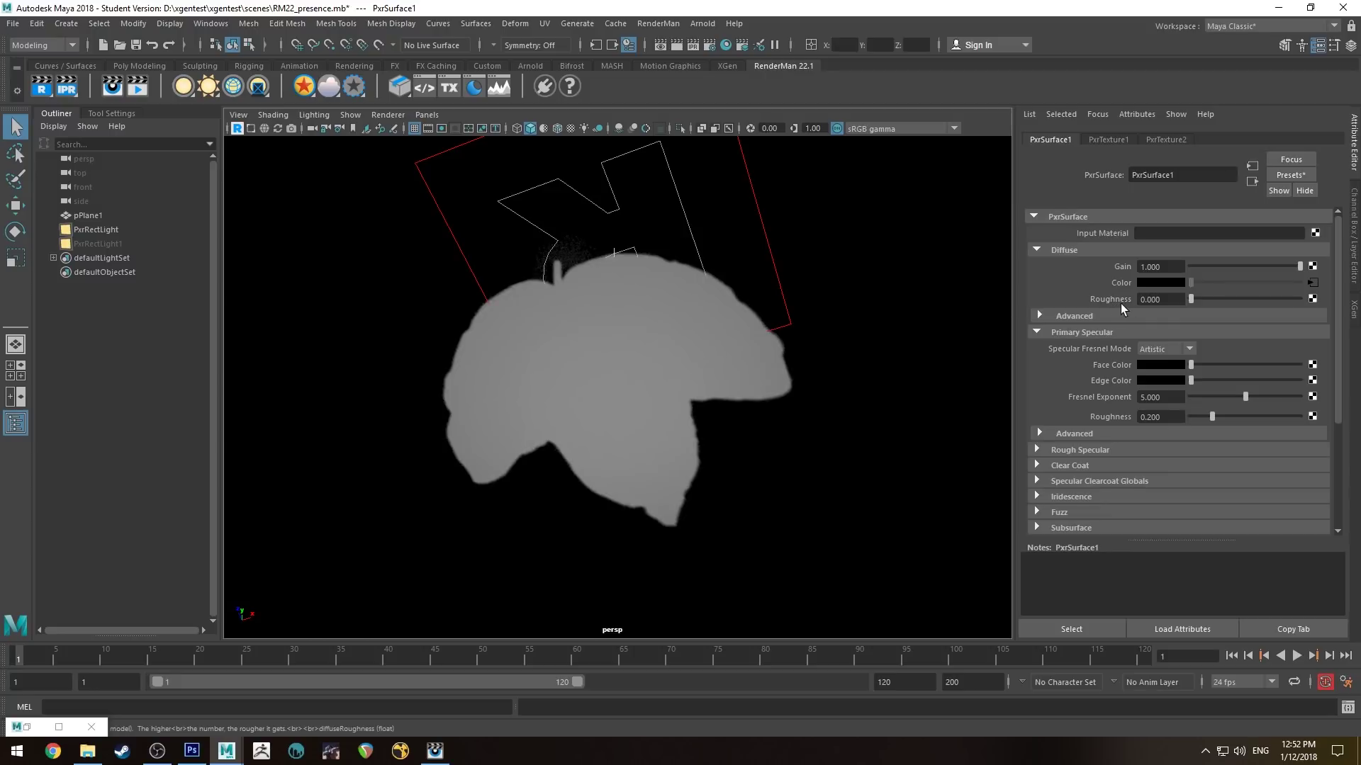
{"action": "left_click", "coordinate": [1061, 317]}
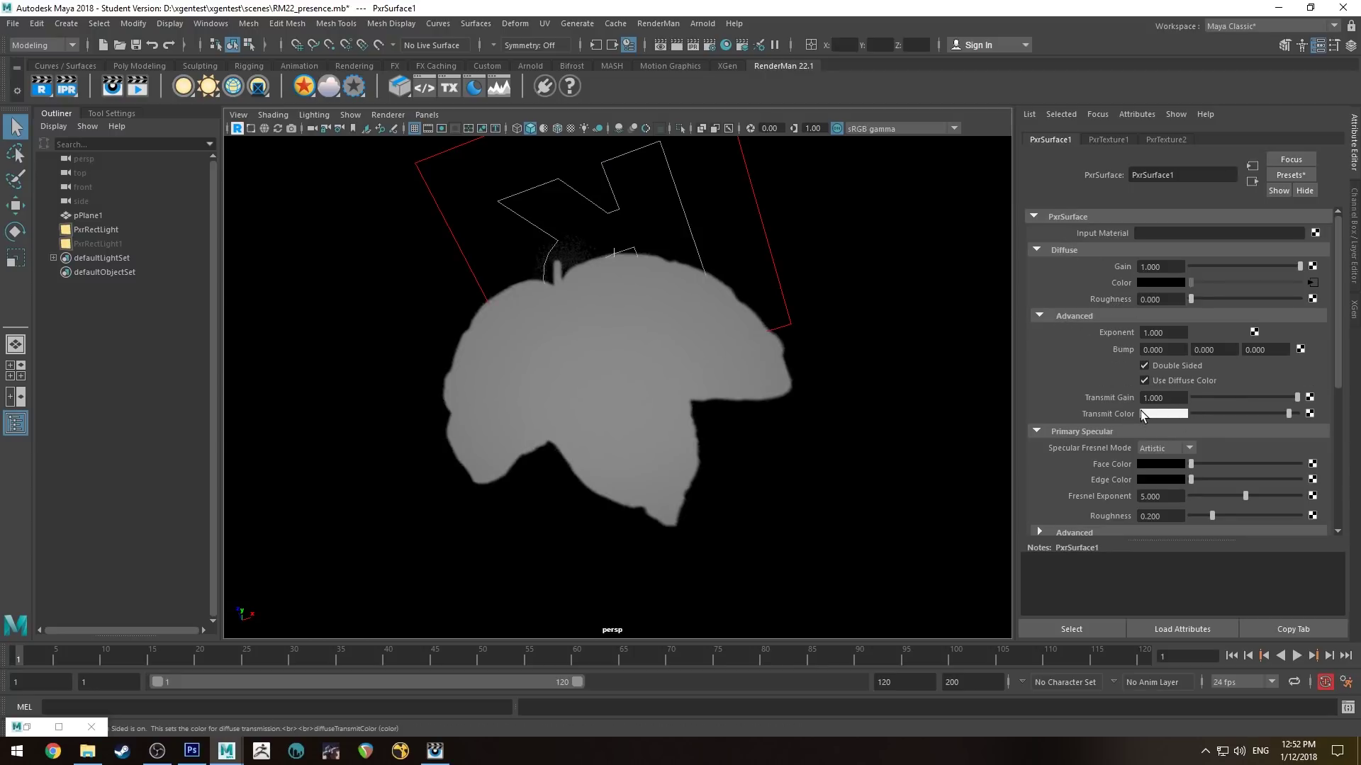
Step: Filter PxrSurface1's inputs by 'trans' and connect PxrTexture1's Result RGB to Diffuse Transmit Color
{"action": "double_click", "coordinate": [25, 728]}
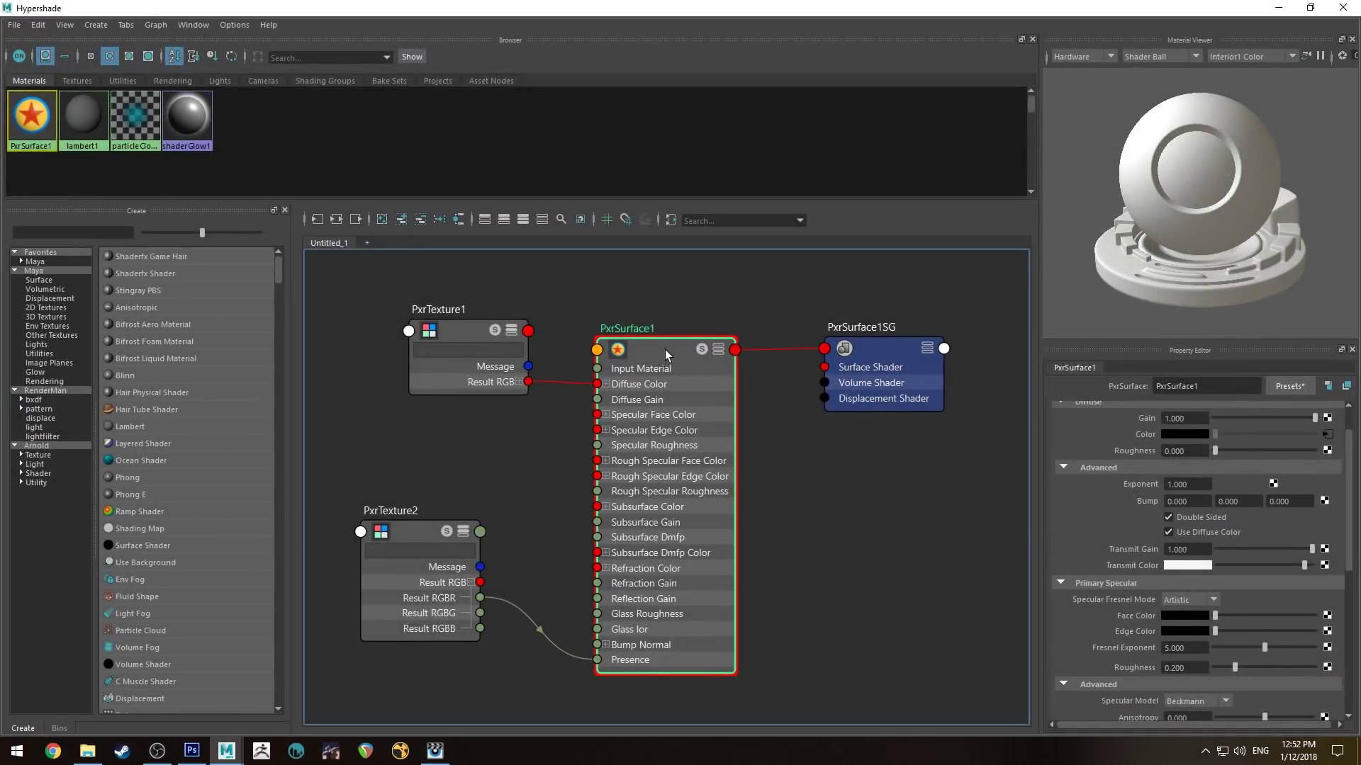
{"action": "key", "text": "3"}
{"action": "left_click", "coordinate": [667, 369]}
{"action": "type", "text": "trans"}
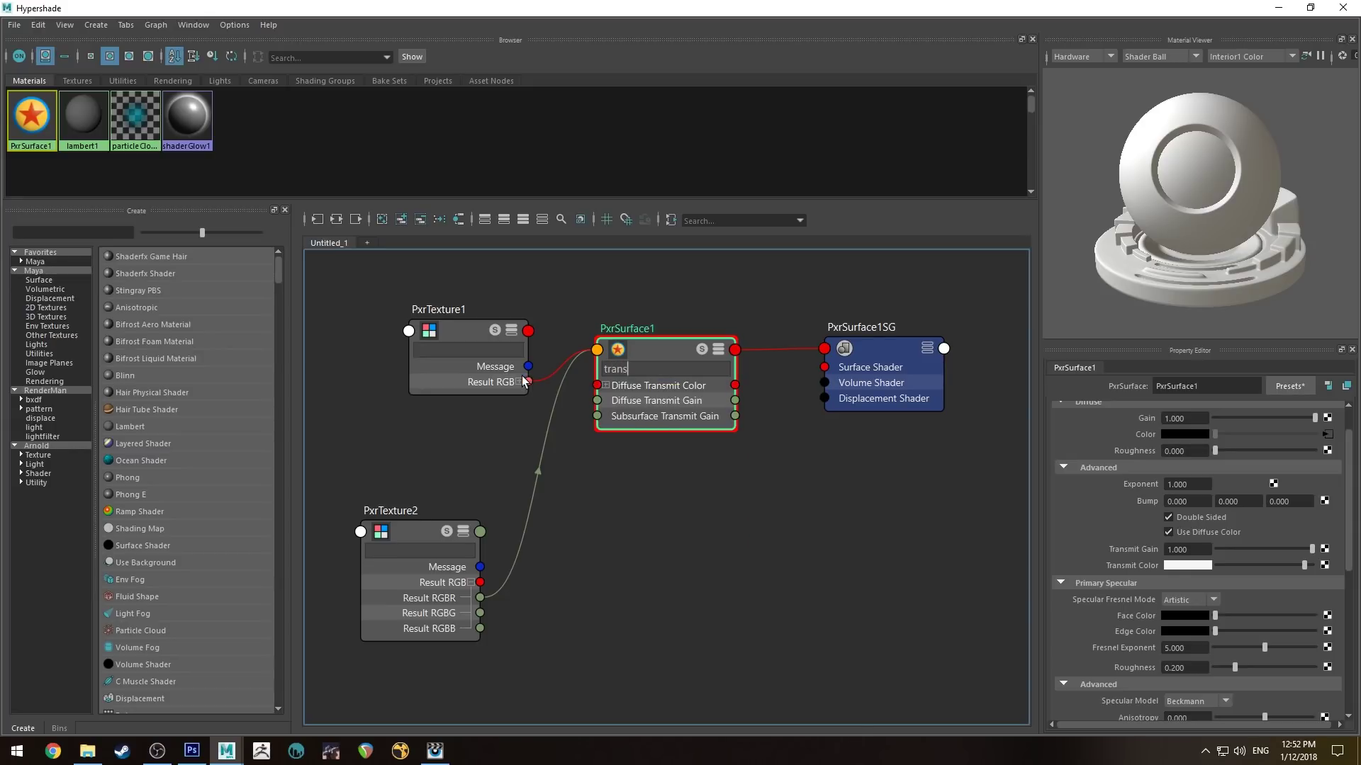
{"action": "left_click_drag", "start_coordinate": [494, 337], "coordinate": [482, 334]}
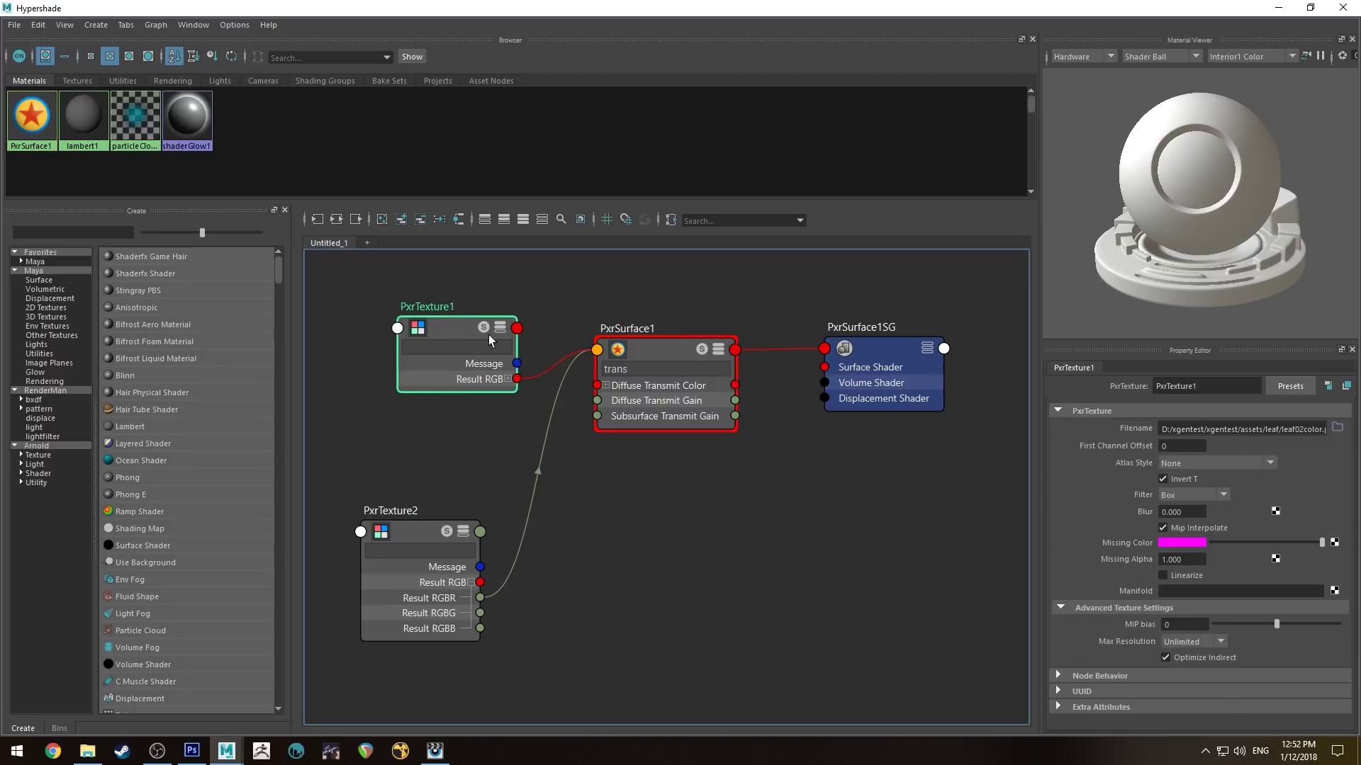
{"action": "left_click_drag", "start_coordinate": [544, 379], "coordinate": [614, 387]}
Step: Check the green-tinted transmission in the viewport render, then return to PxrSurface1's attributes
{"action": "left_click", "coordinate": [1349, 15]}
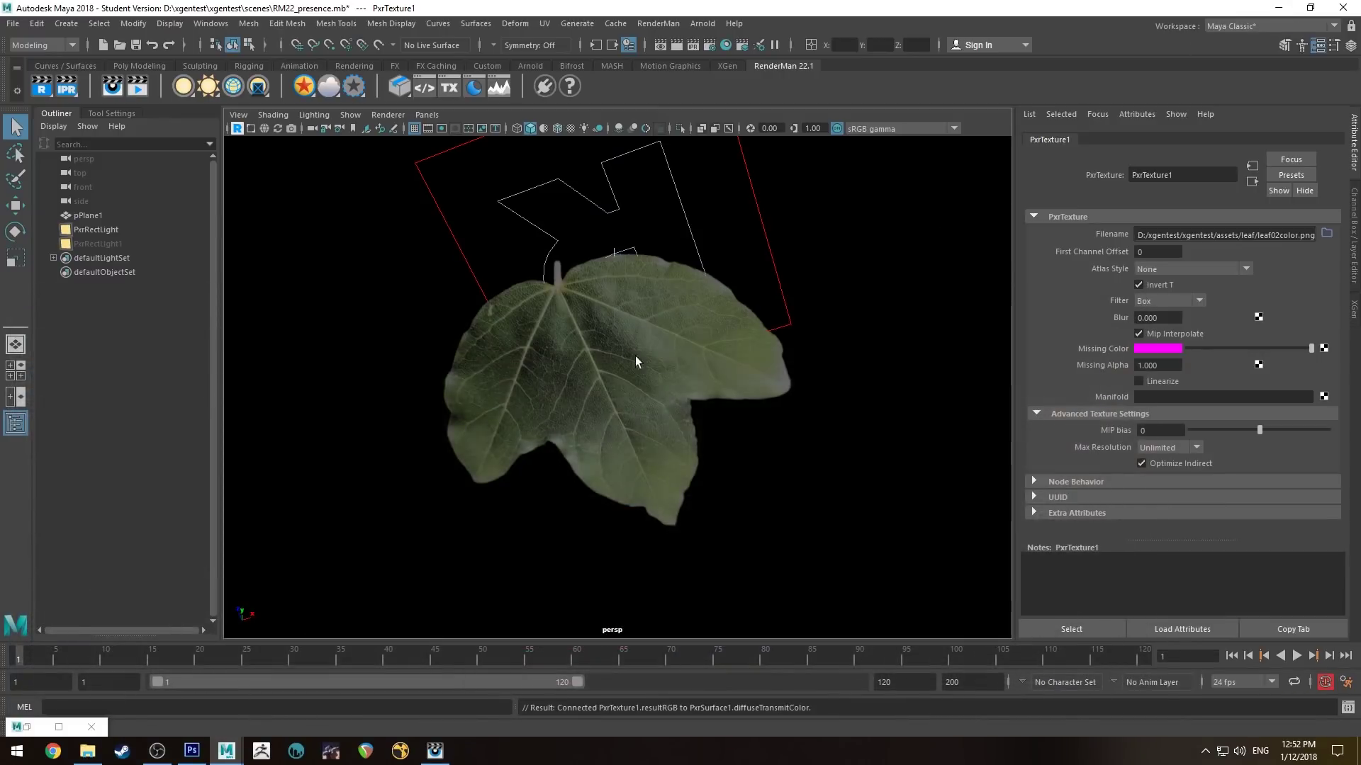
{"action": "left_click_drag", "start_coordinate": [556, 273], "coordinate": [553, 328], "text": "alt"}
{"action": "left_click", "coordinate": [31, 728]}
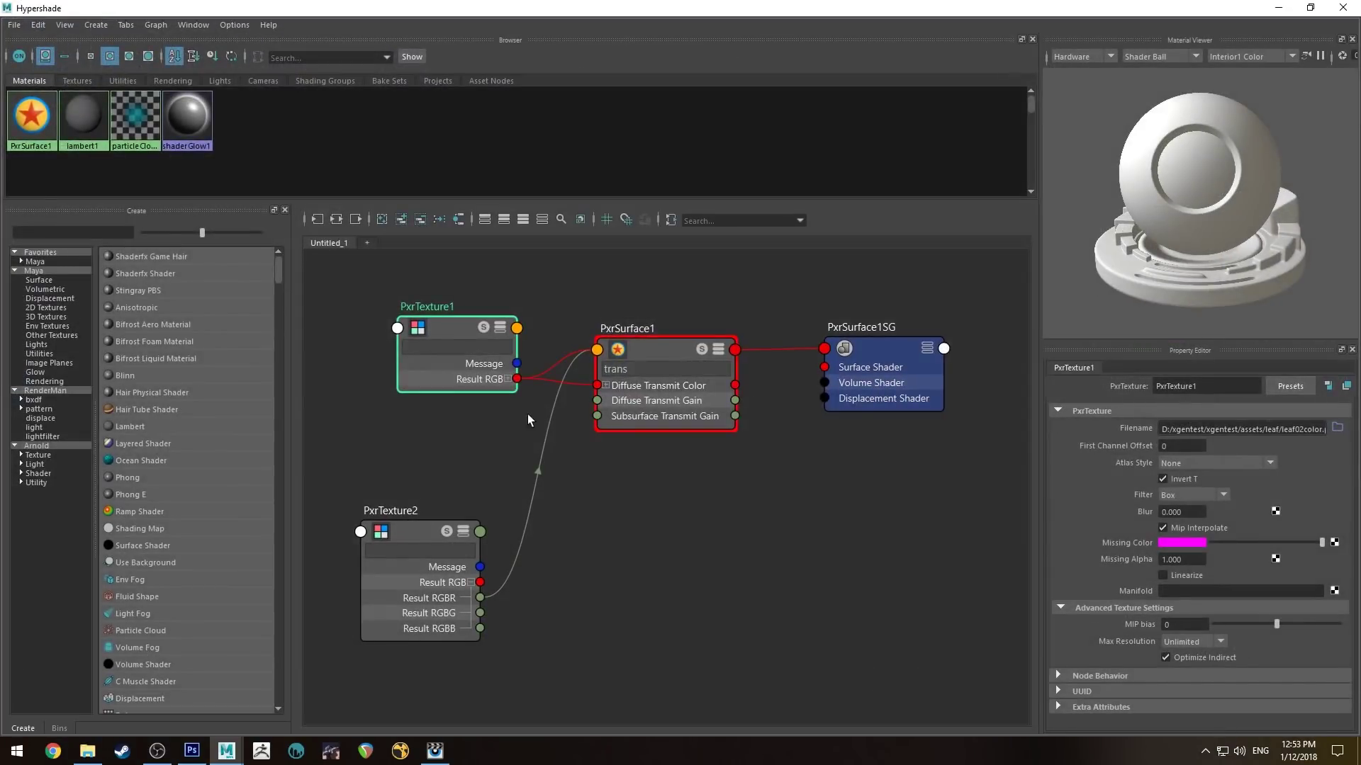
{"action": "left_click", "coordinate": [665, 350]}
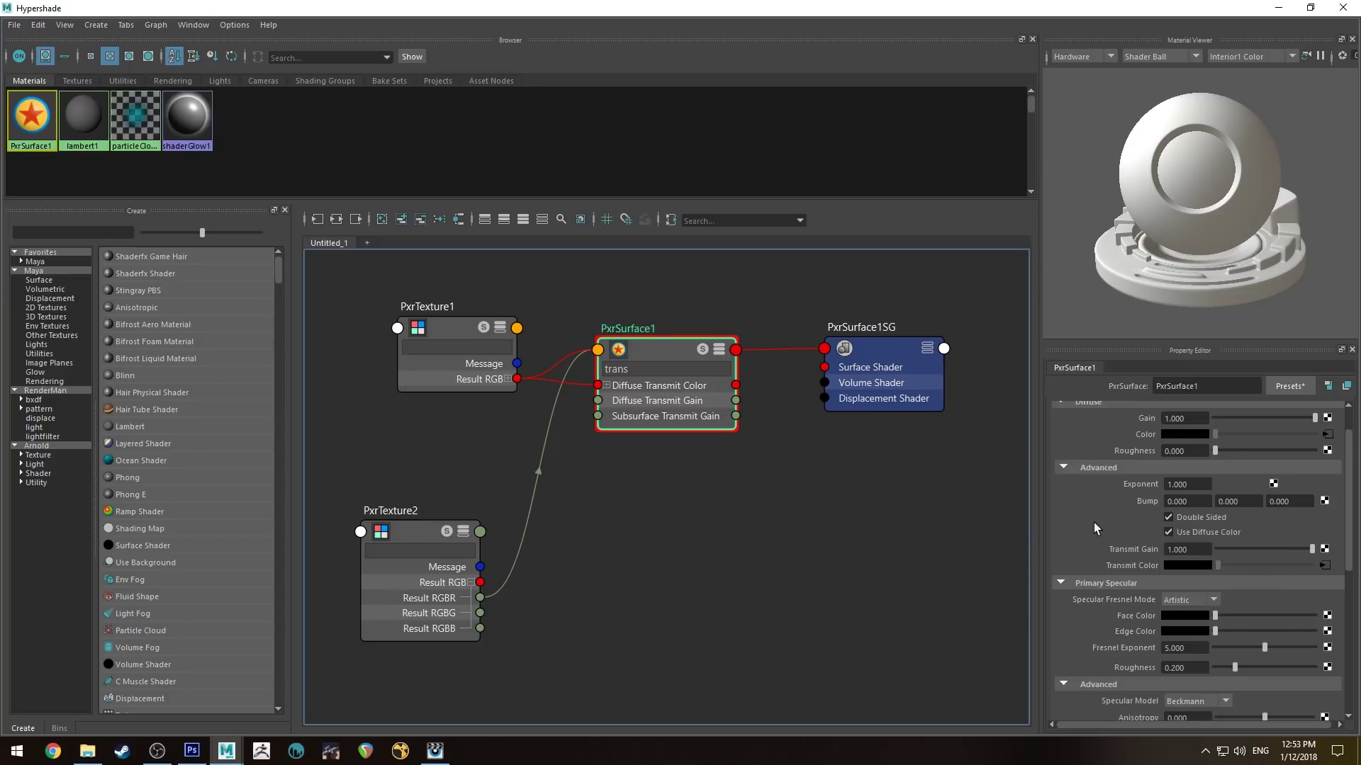
Step: Create a new PxrTexture3 node and connect its red channel to PxrSurface1's Diffuse Transmit Gain
{"action": "left_click_drag", "start_coordinate": [454, 332], "coordinate": [436, 317]}
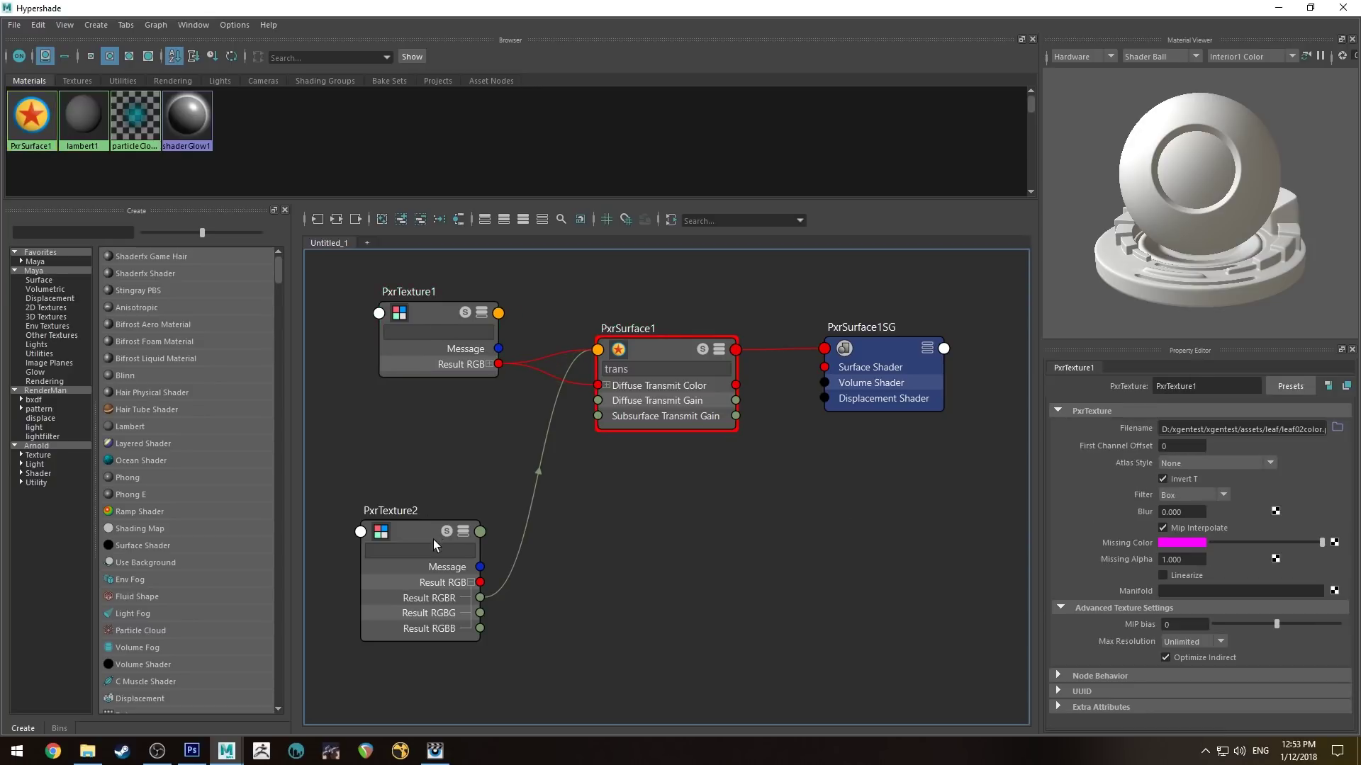
{"action": "left_click_drag", "start_coordinate": [432, 540], "coordinate": [442, 603]}
{"action": "key", "text": "Tab"}
{"action": "type", "text": "pxrtext"}
{"action": "key", "text": "Return"}
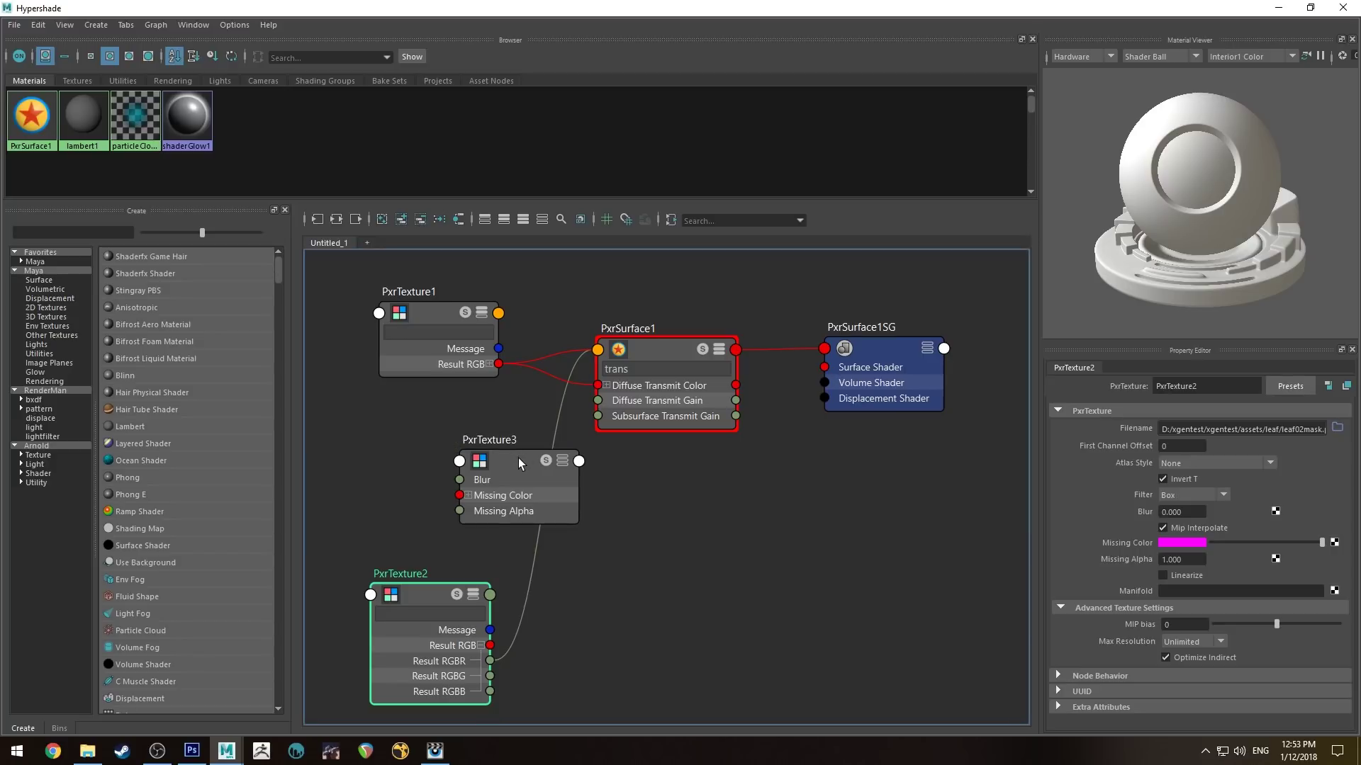
{"action": "left_click_drag", "start_coordinate": [517, 458], "coordinate": [394, 420]}
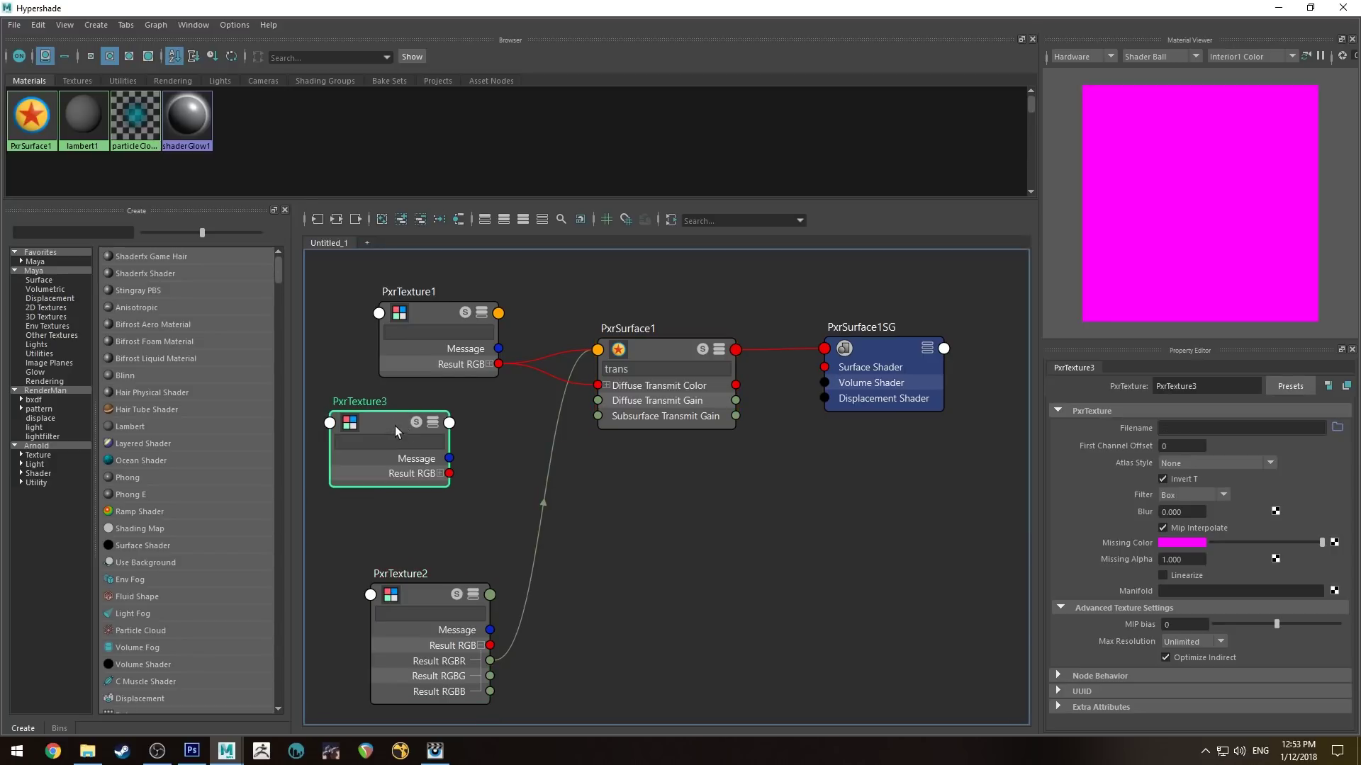
{"action": "left_click", "coordinate": [447, 479]}
{"action": "left_click_drag", "start_coordinate": [450, 489], "coordinate": [598, 400]}
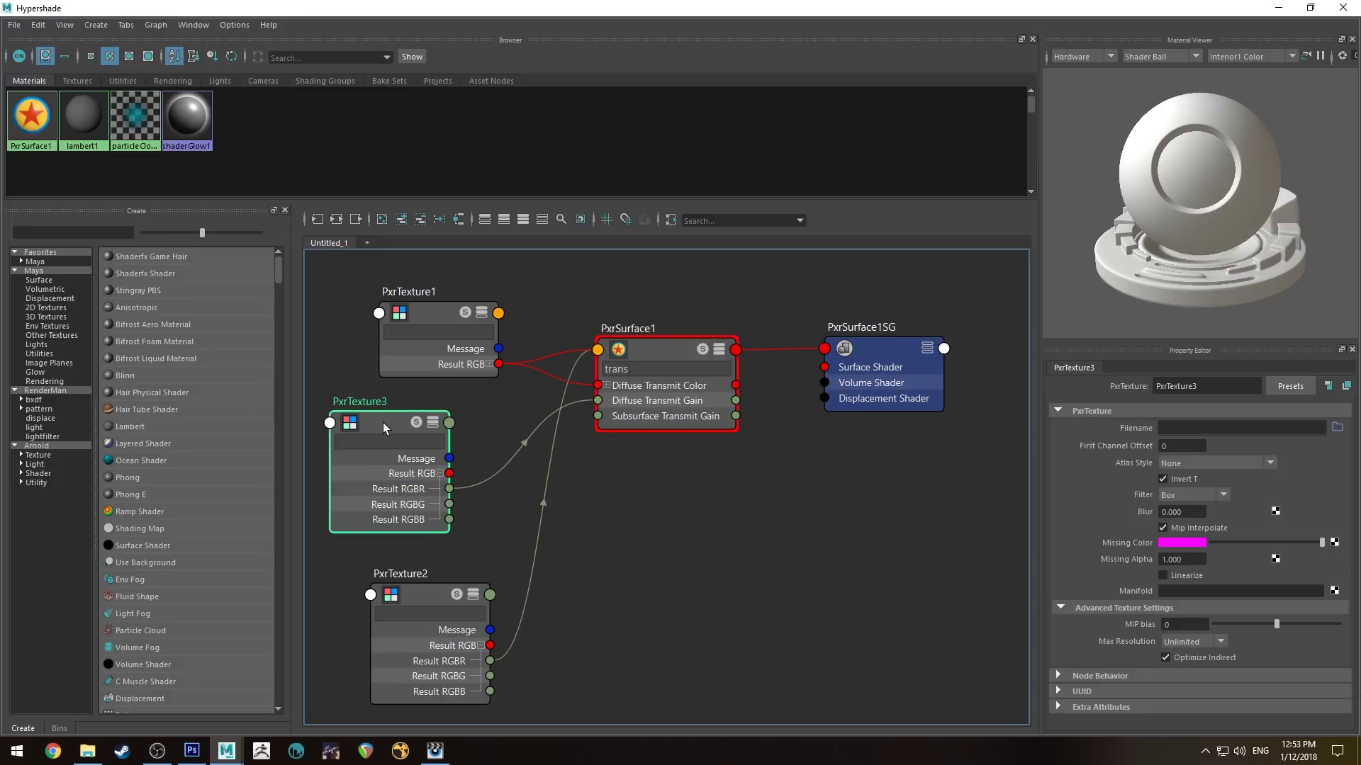
Step: Set PxrTexture3's Filename to leaf02veins.png
{"action": "left_click_drag", "start_coordinate": [384, 422], "coordinate": [425, 419]}
{"action": "left_click", "coordinate": [1337, 428]}
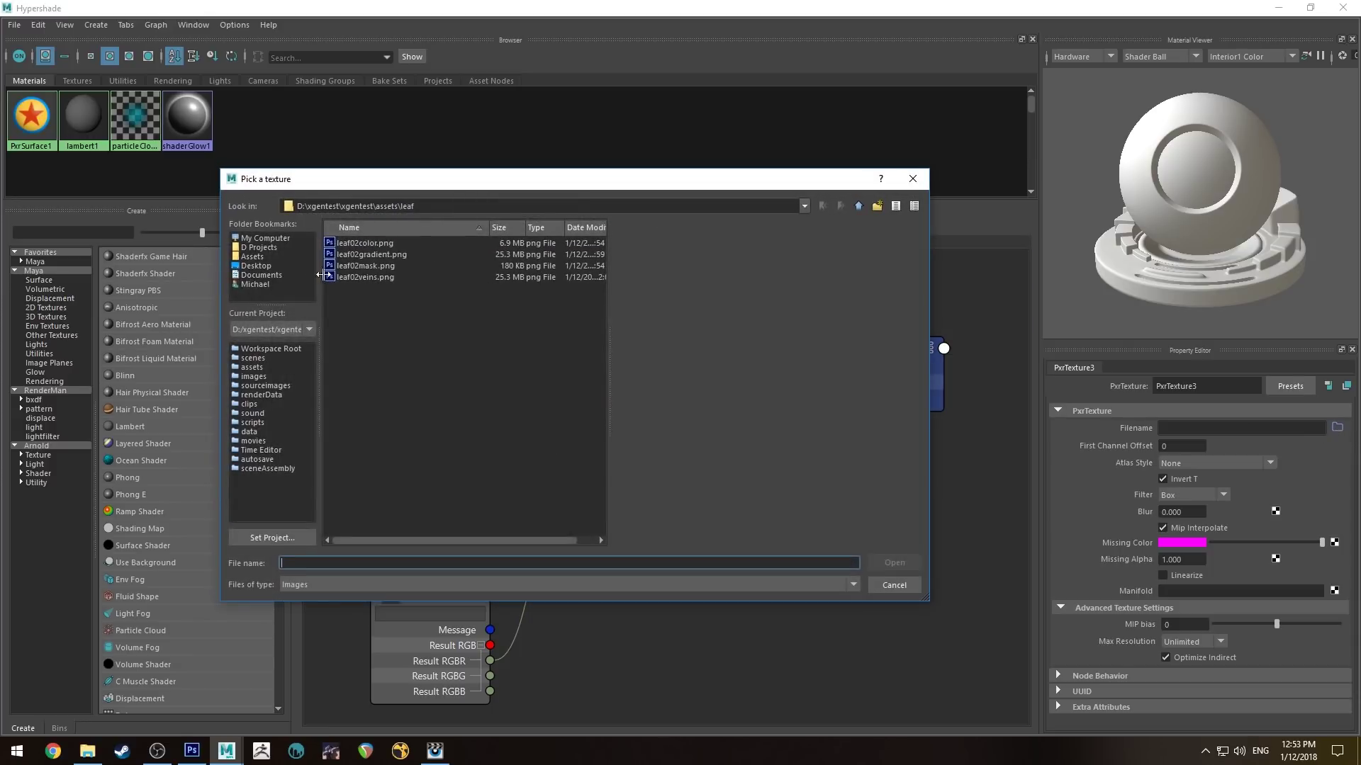
{"action": "left_click", "coordinate": [360, 277]}
{"action": "left_click", "coordinate": [893, 562]}
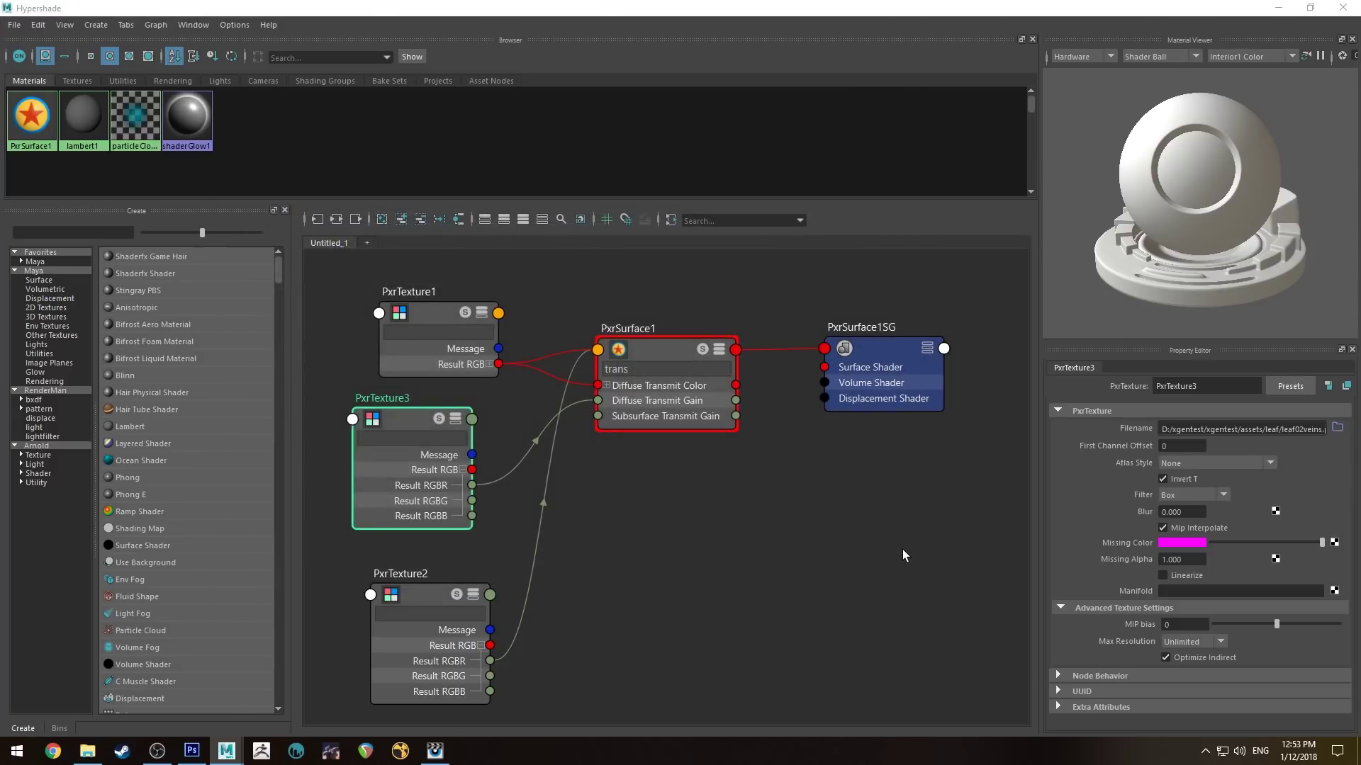
{"action": "left_click", "coordinate": [1278, 8]}
Step: In Photoshop, fill the vein layer (Layer 2) with white using the Paint Bucket
{"action": "mouse_move", "coordinate": [428, 755]}
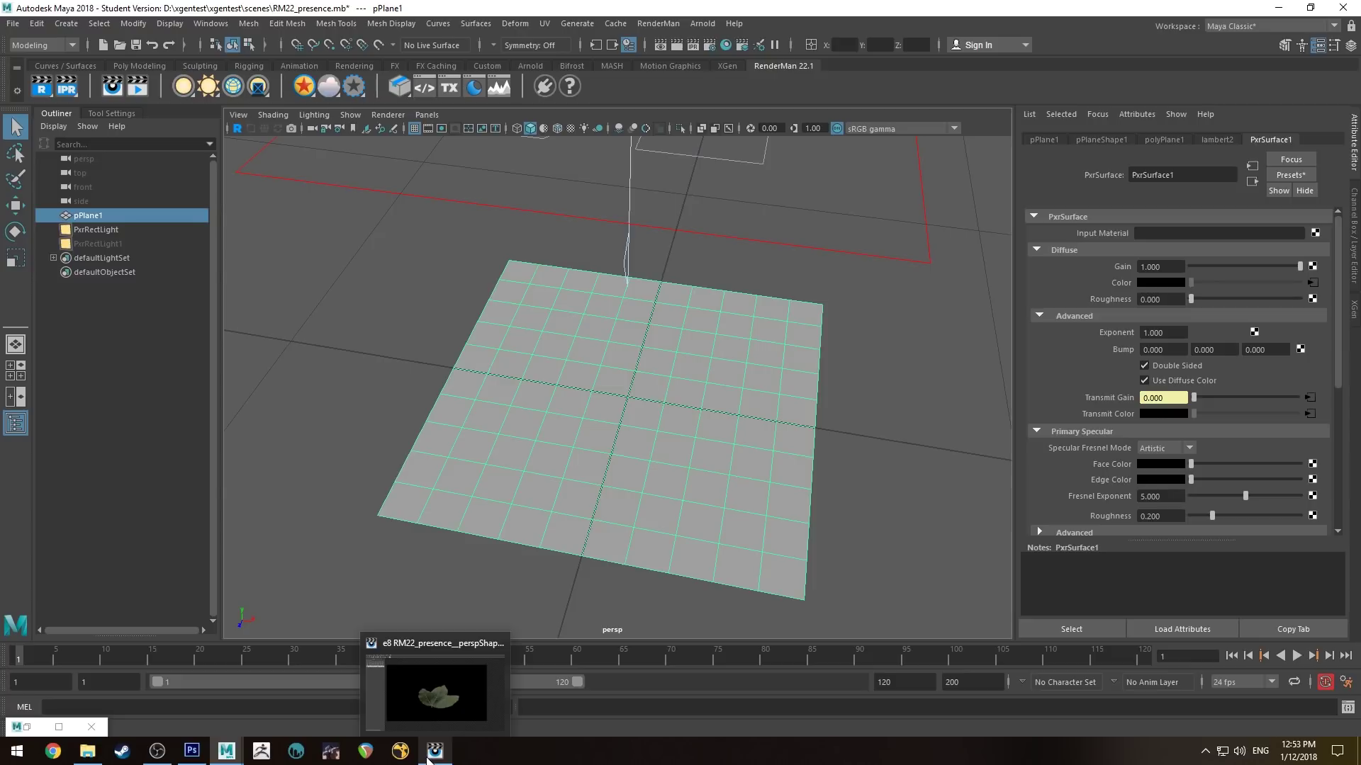
{"action": "left_click", "coordinate": [191, 751]}
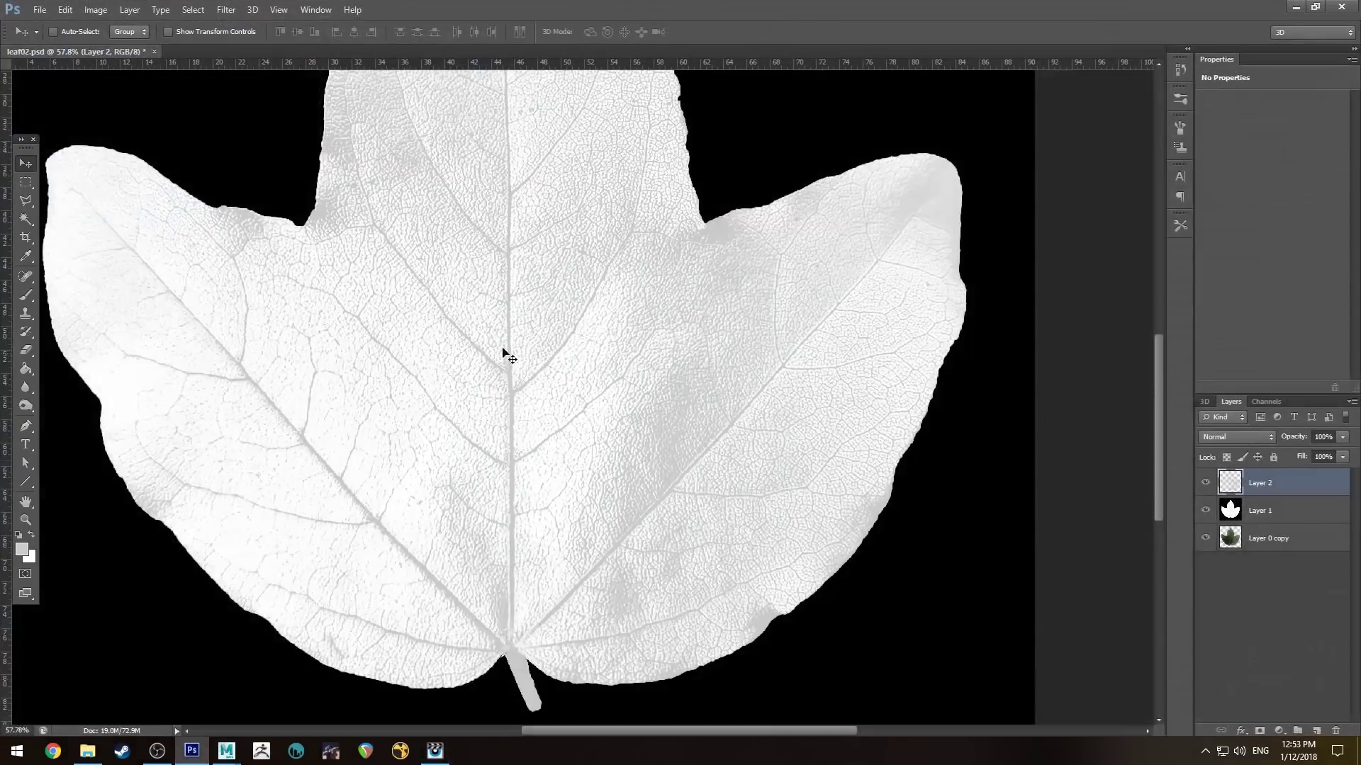
{"action": "scroll", "coordinate": [517, 375], "scroll_direction": "down", "scroll_amount": 3, "text": "alt"}
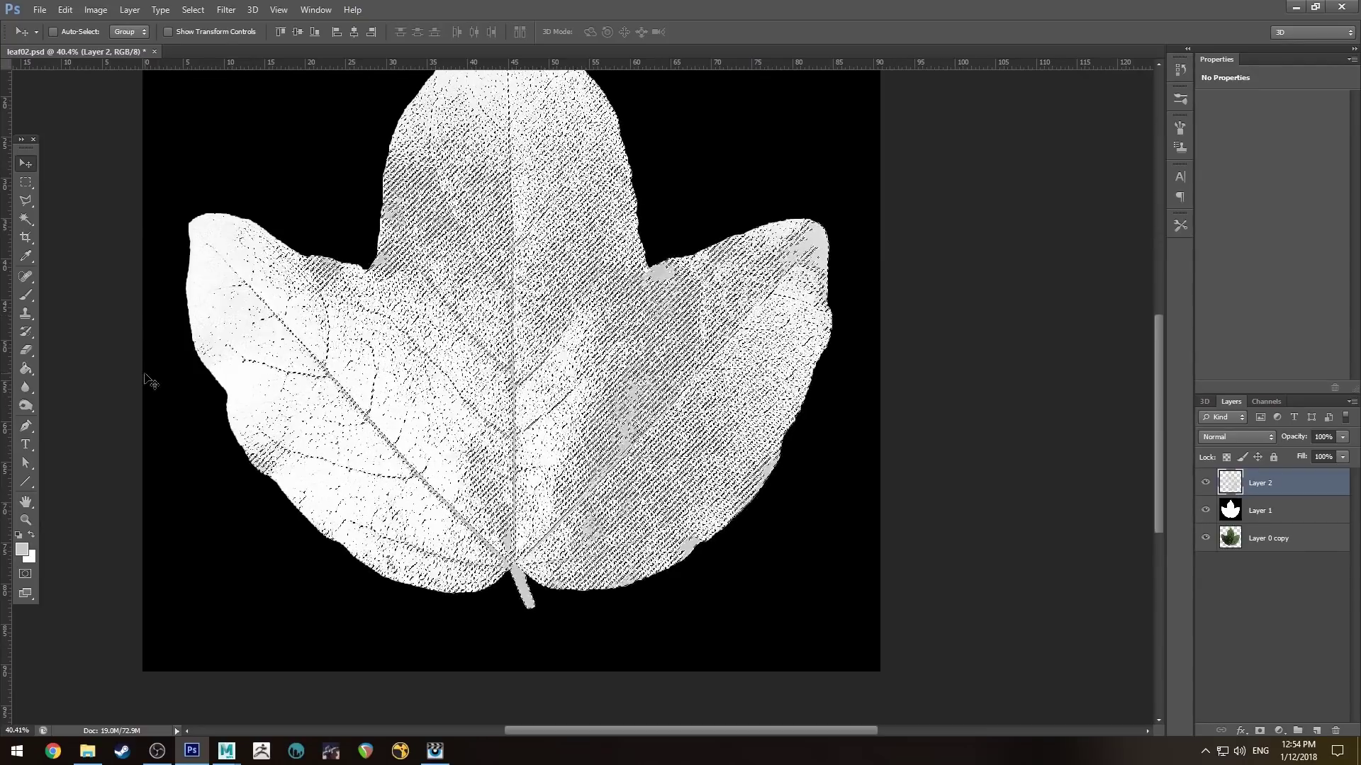
{"action": "key", "text": "g"}
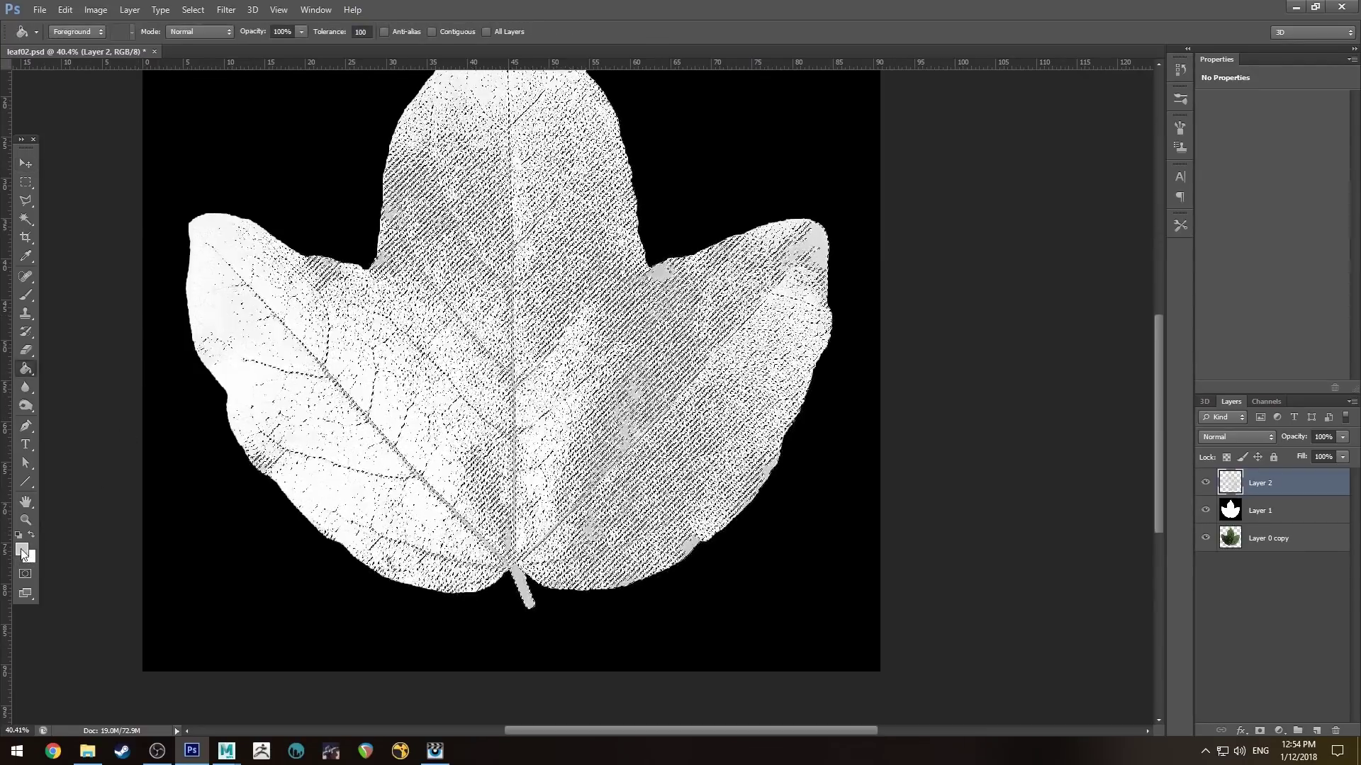
{"action": "left_click", "coordinate": [22, 551]}
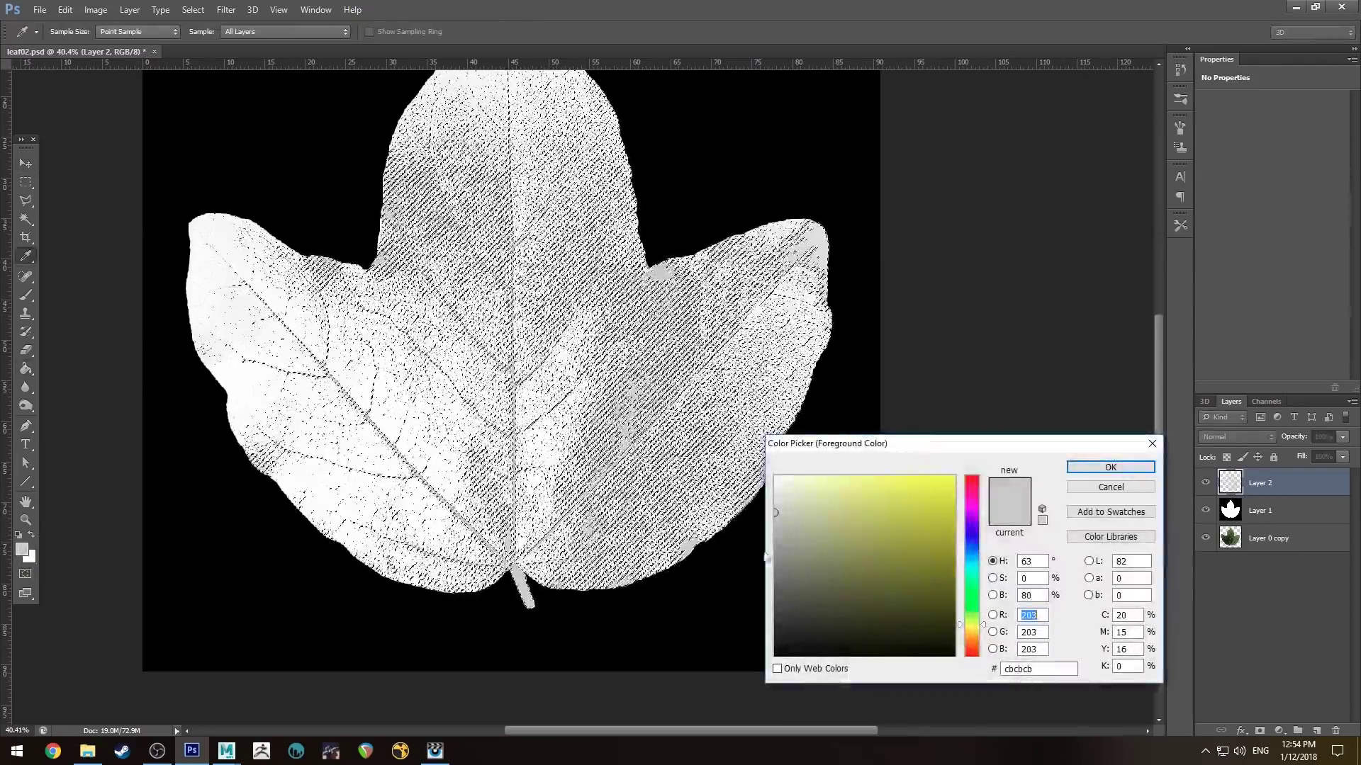
{"action": "key", "text": "Return"}
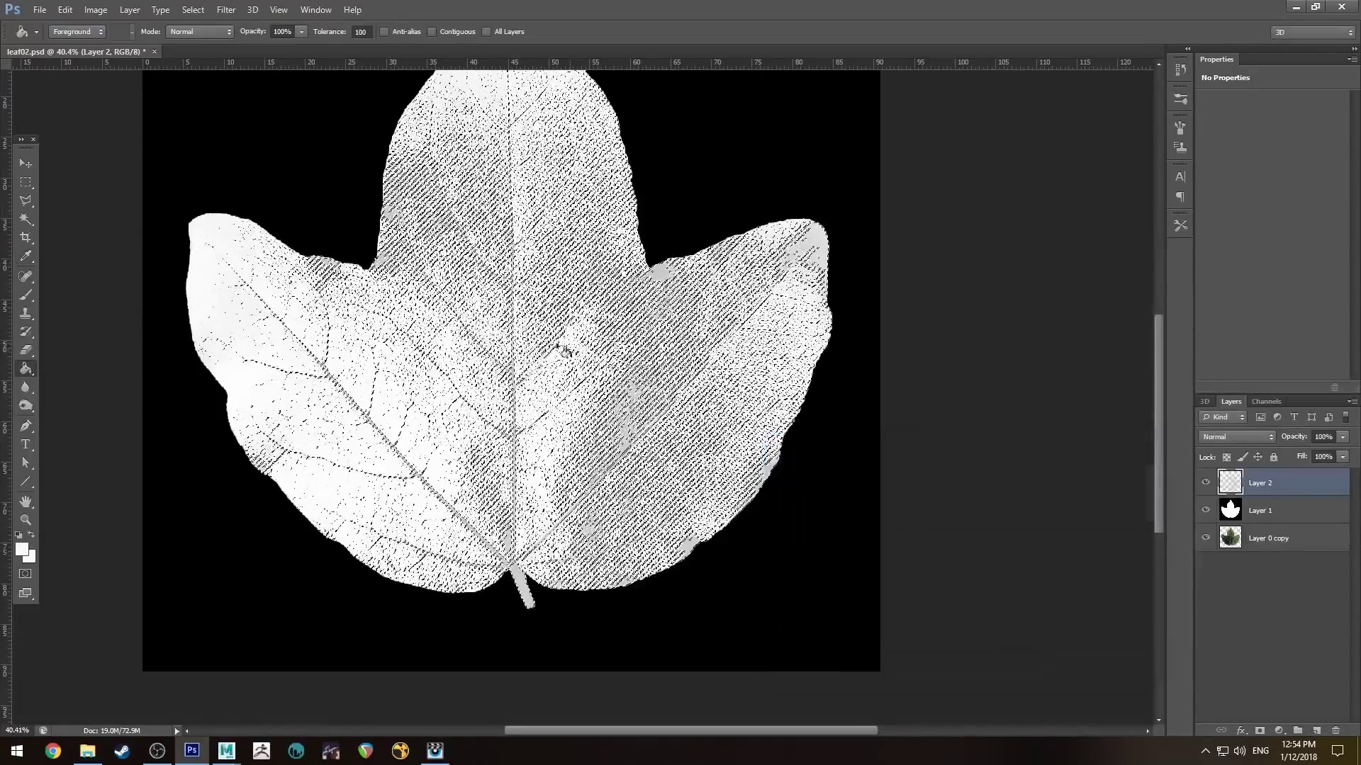
{"action": "left_click", "coordinate": [512, 370]}
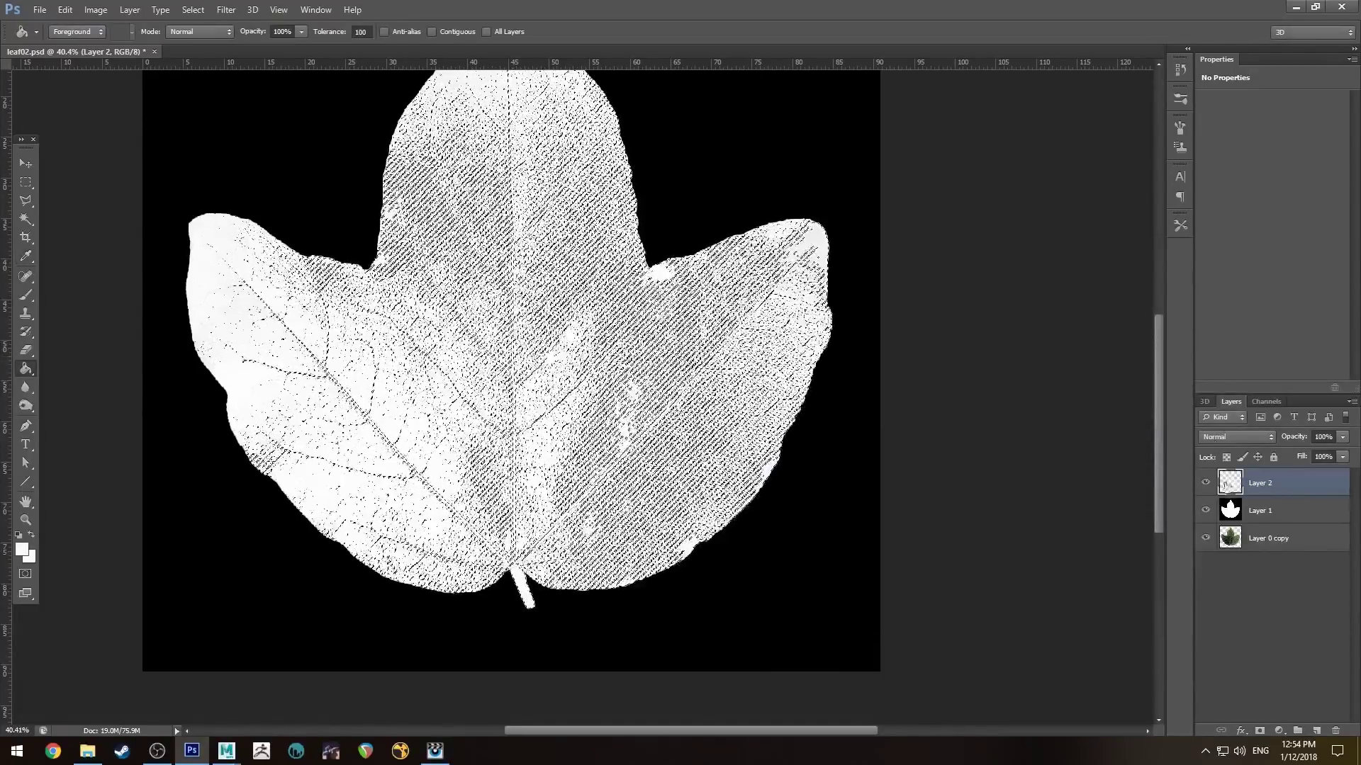
{"action": "key", "text": "ctrl+a"}
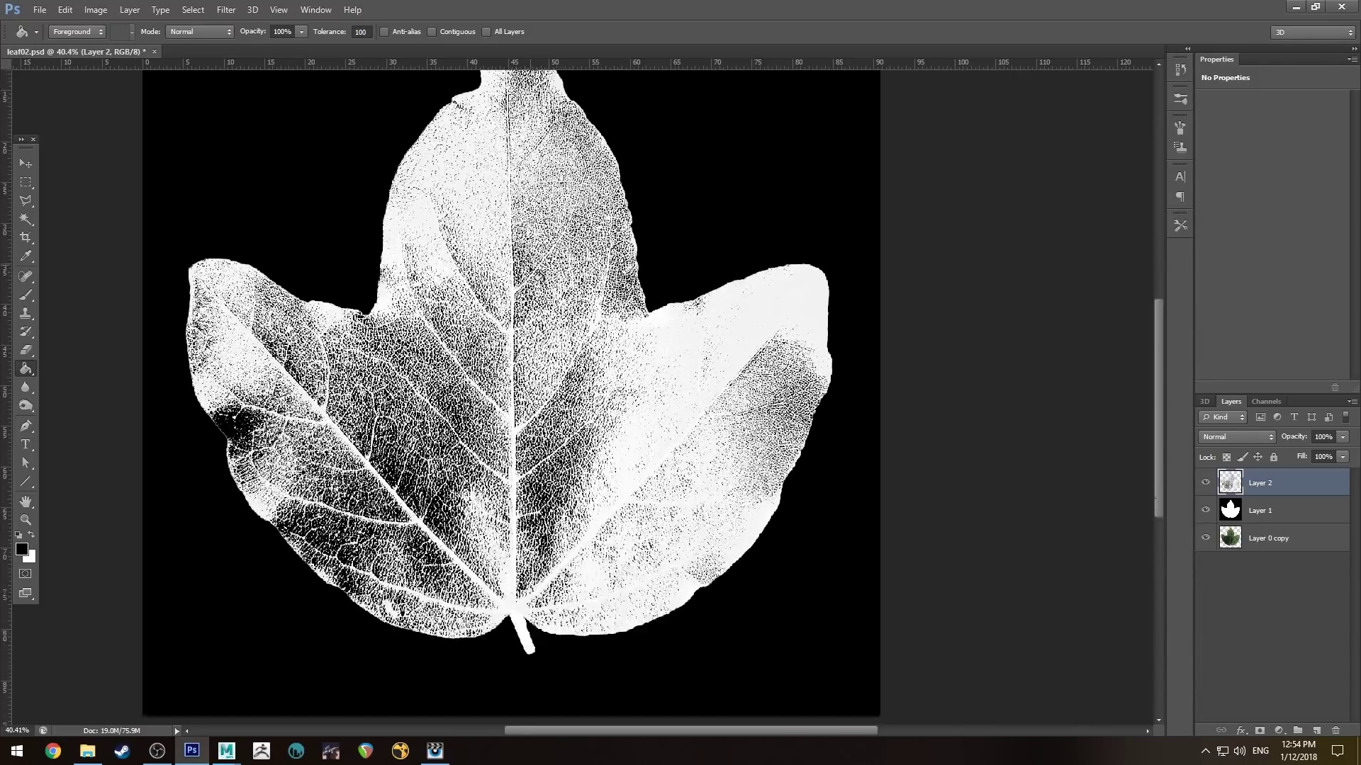
Step: Save the reworked vein map as a new image with Save As
{"action": "scroll", "coordinate": [521, 241], "scroll_direction": "down", "scroll_amount": 1}
{"action": "key", "text": "v"}
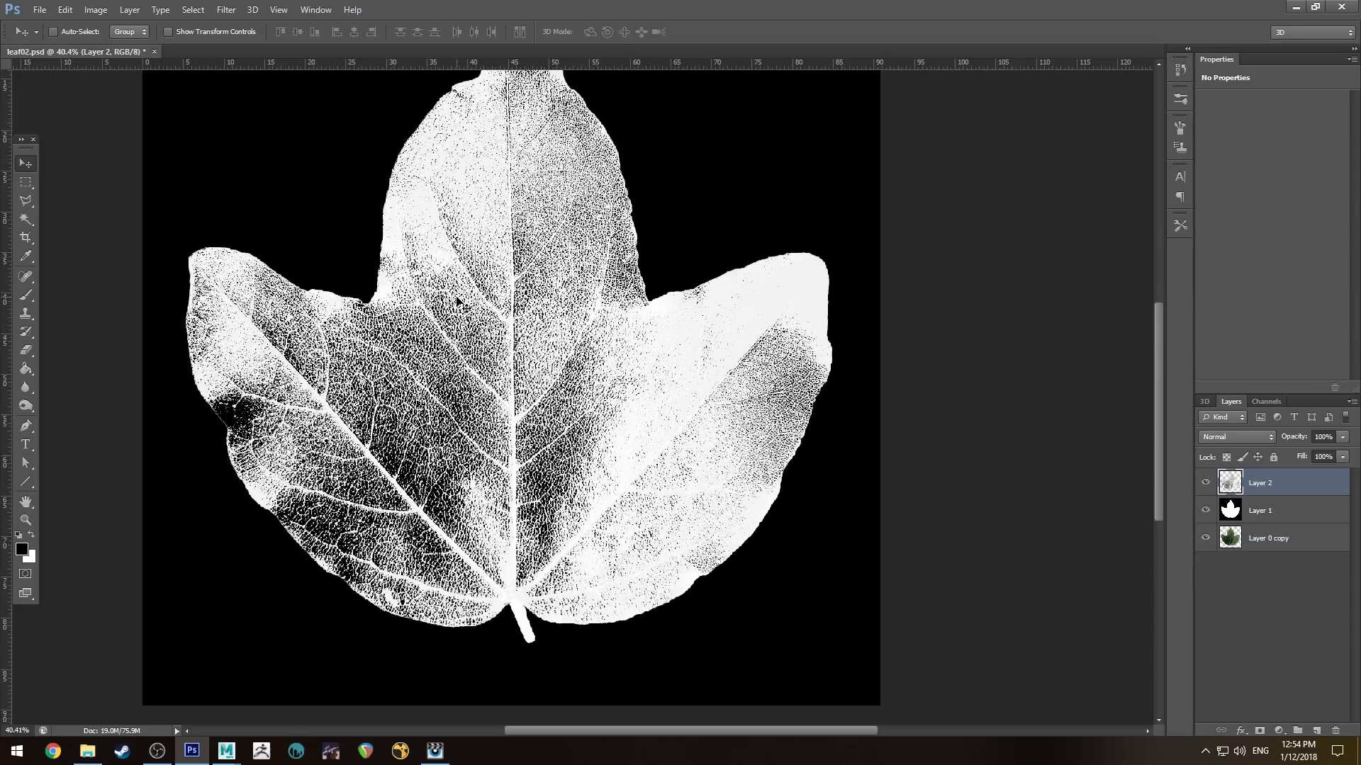
{"action": "key", "text": "ctrl+shift+s"}
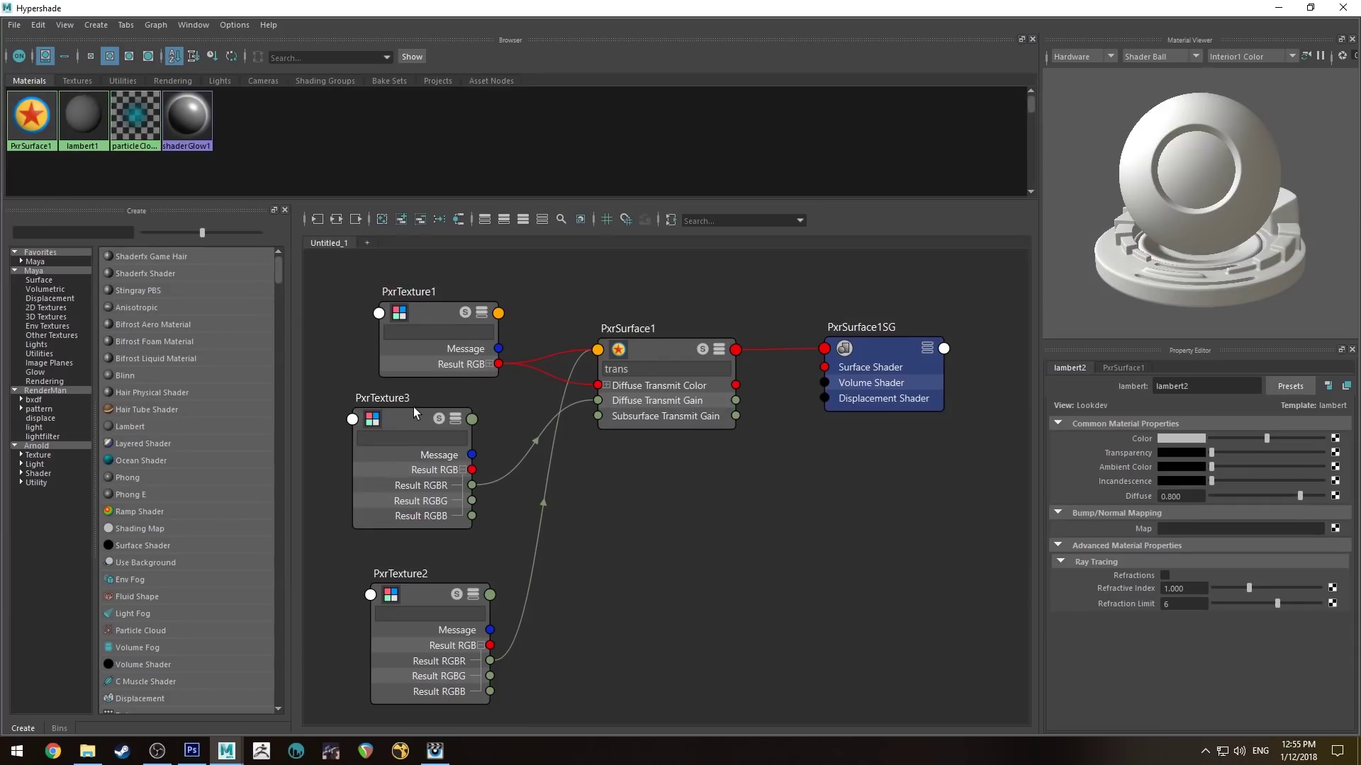
Step: Point PxrTexture3 at the newly saved vein image, leaving Linearize off
{"action": "left_click", "coordinate": [414, 439]}
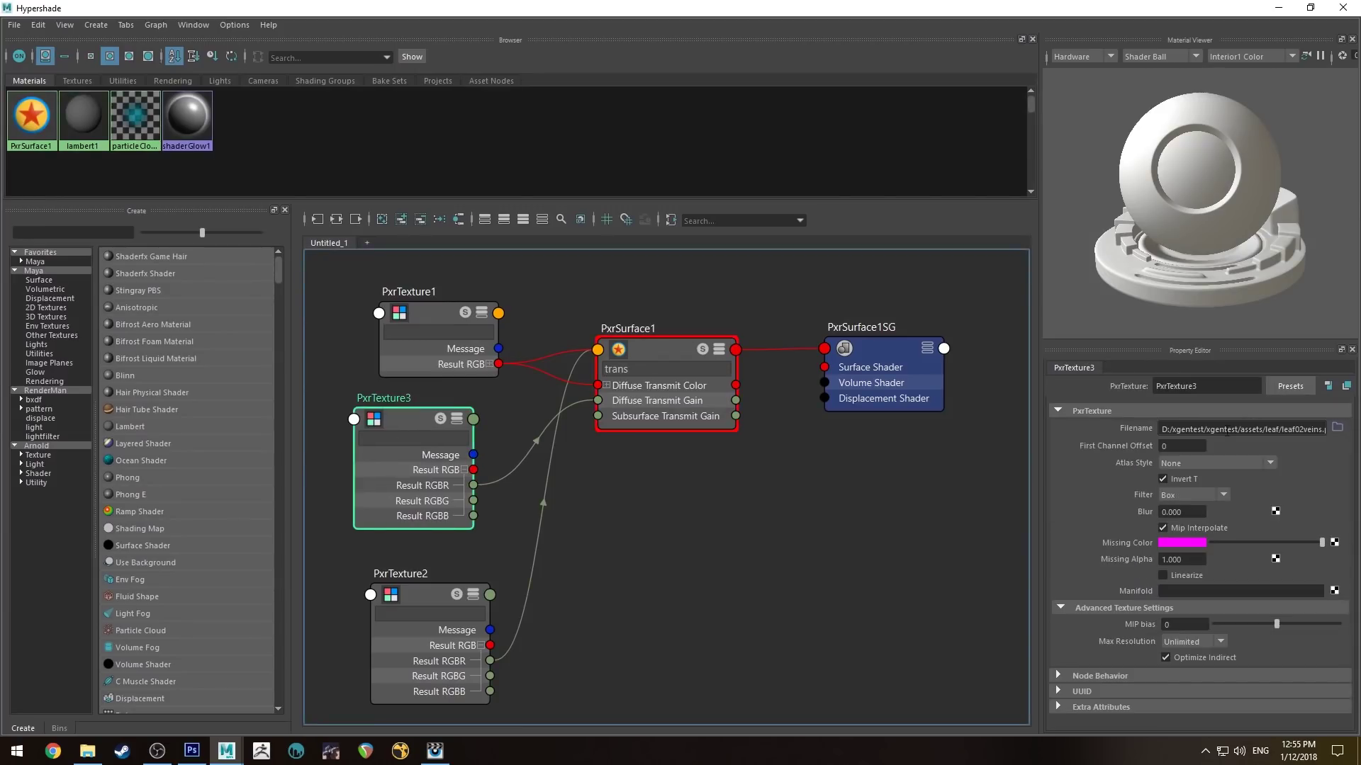
{"action": "left_click", "coordinate": [1338, 428]}
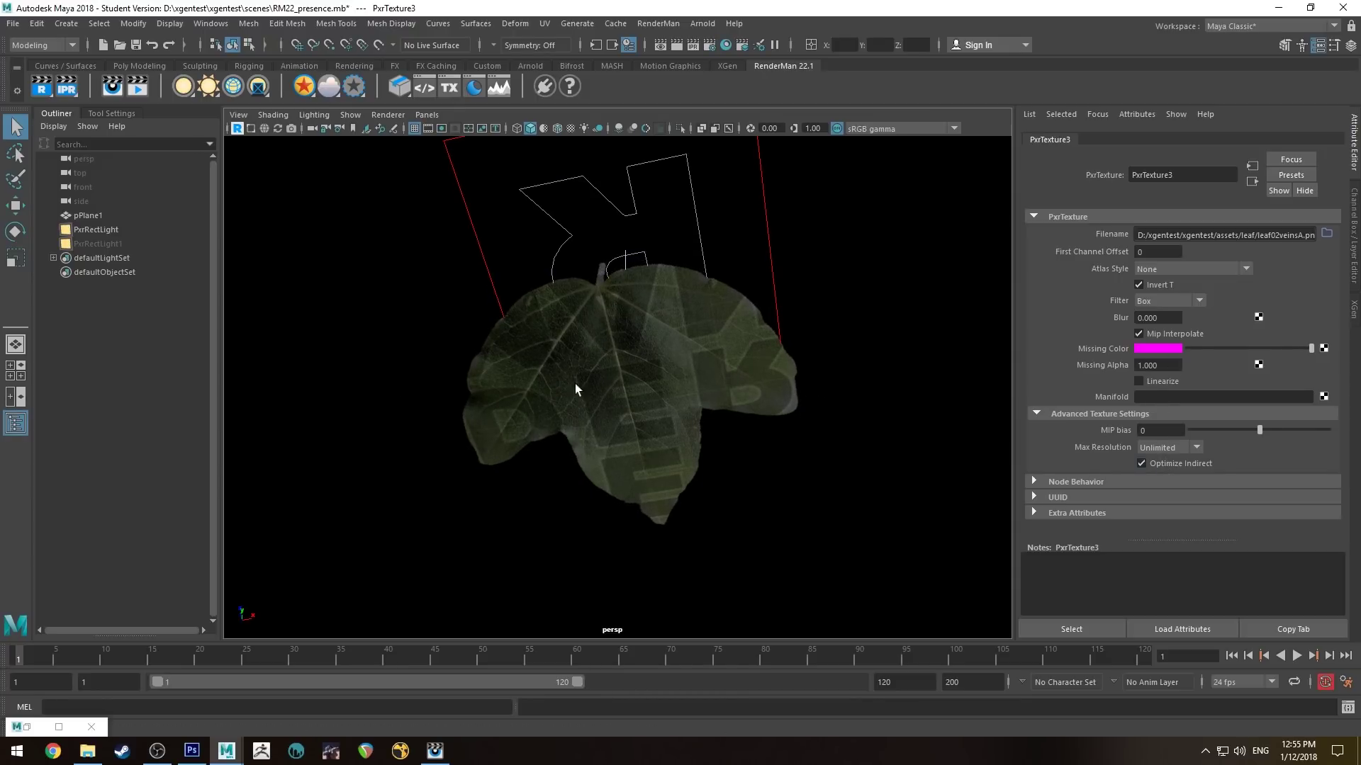
{"action": "left_click", "coordinate": [1155, 382]}
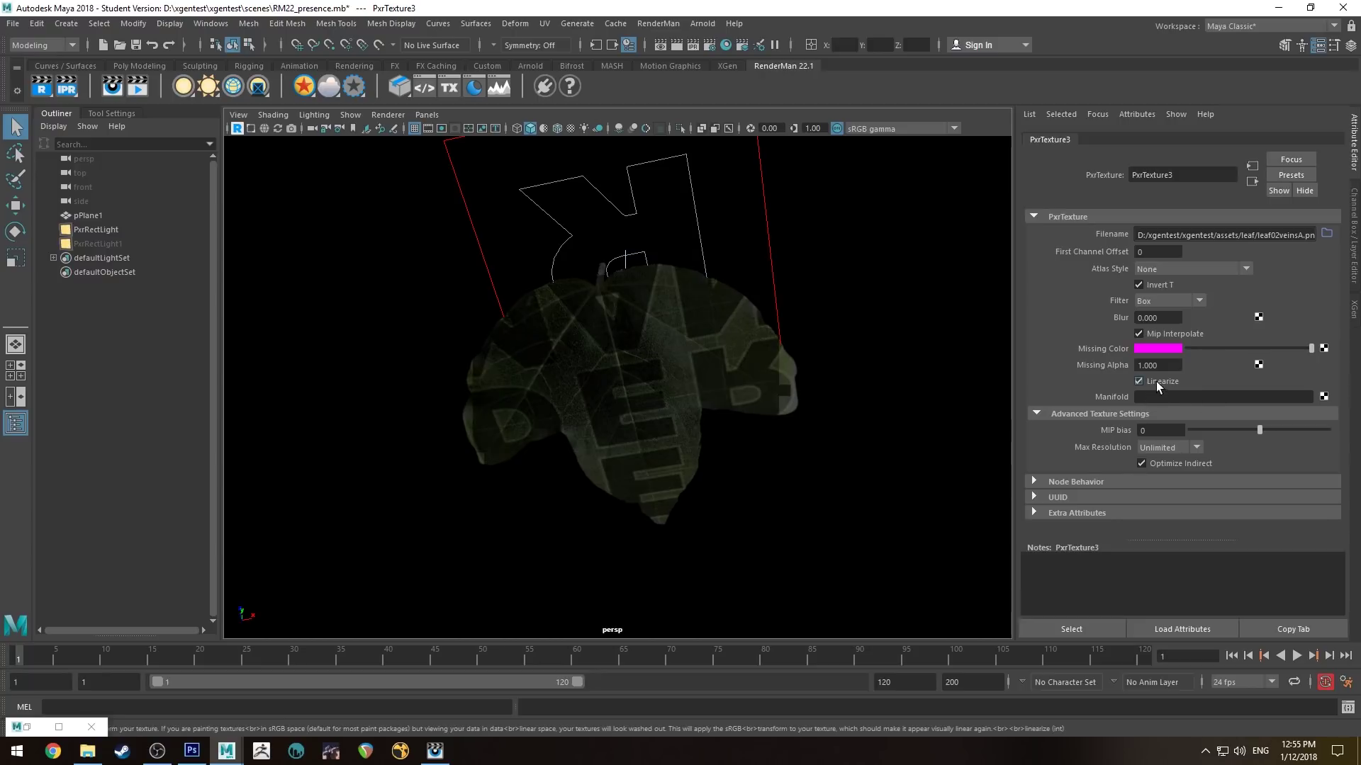
{"action": "left_click", "coordinate": [1158, 381]}
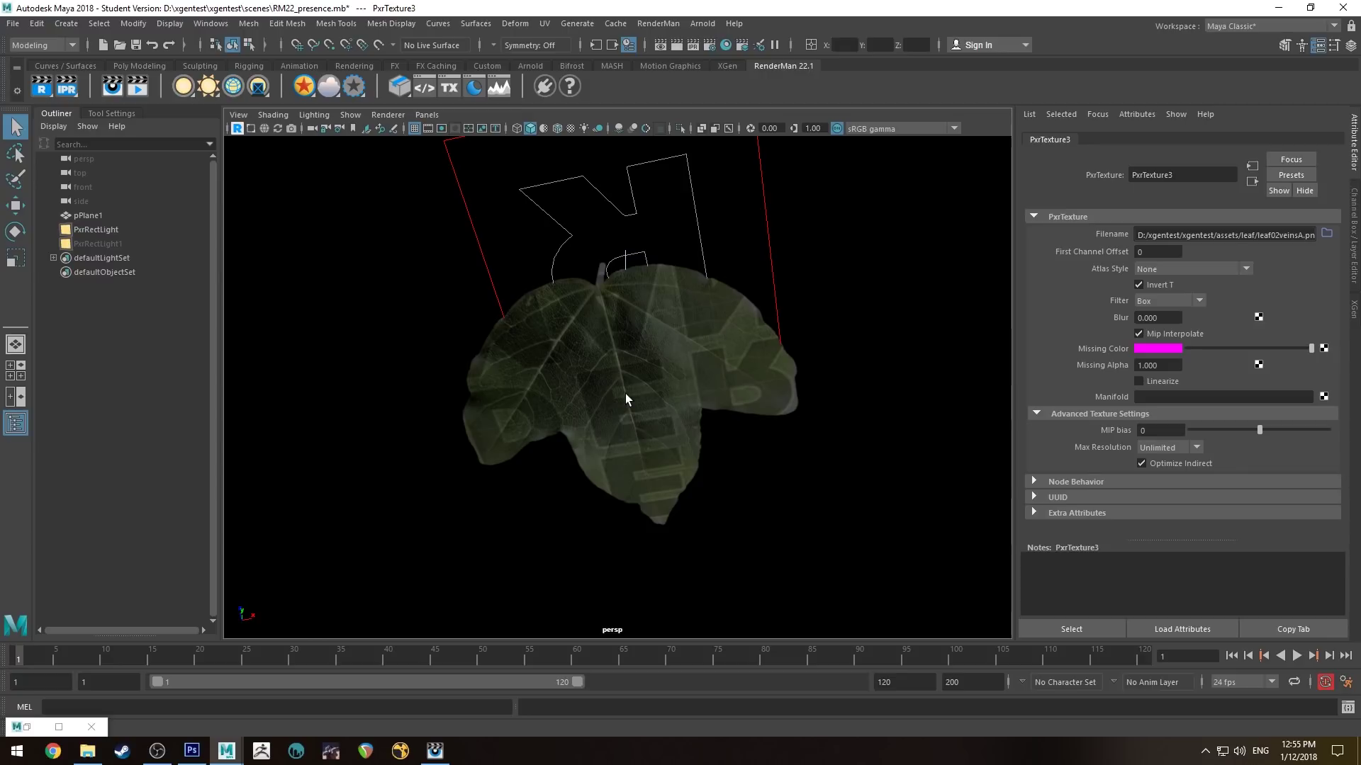
Step: Stop the live RenderMan render and bring the Hypershade graph back up
{"action": "left_click", "coordinate": [251, 128]}
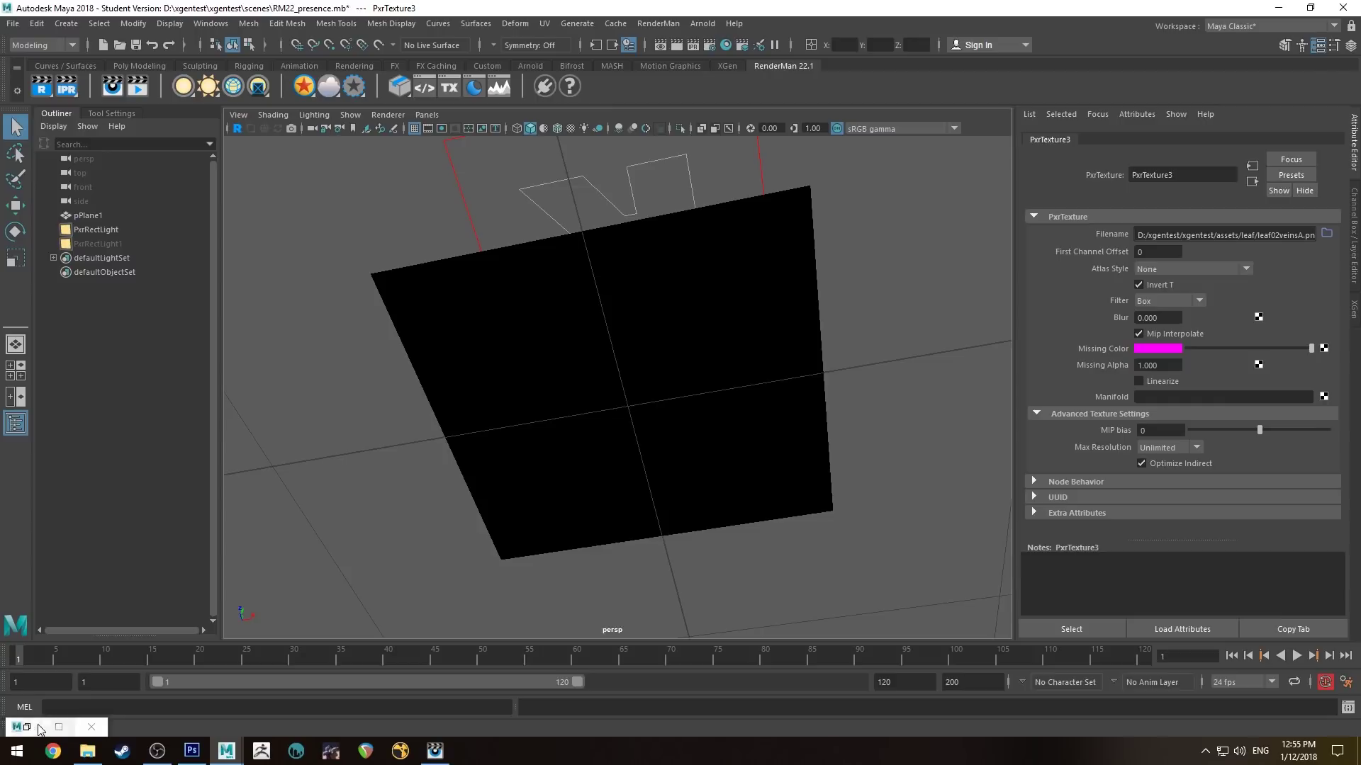
{"action": "left_click", "coordinate": [39, 730]}
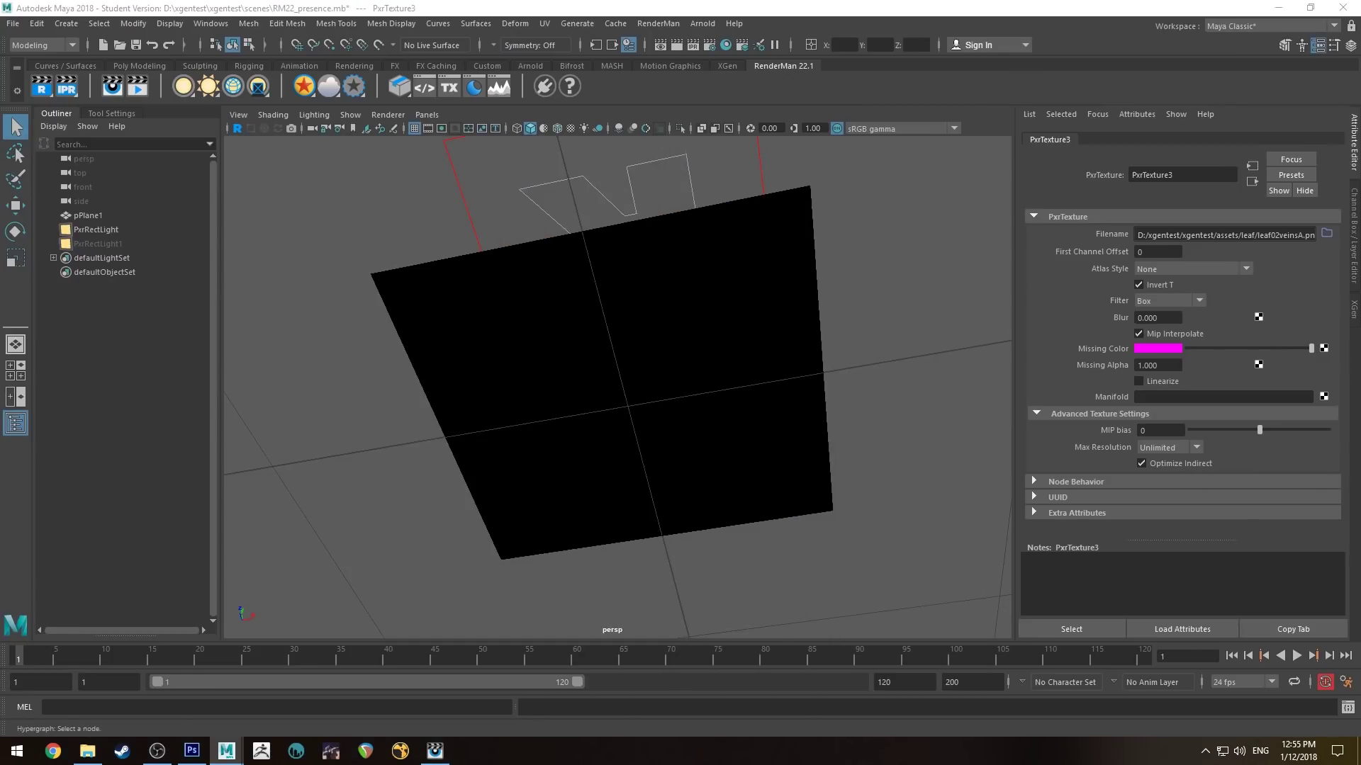
{"action": "left_click", "coordinate": [201, 627]}
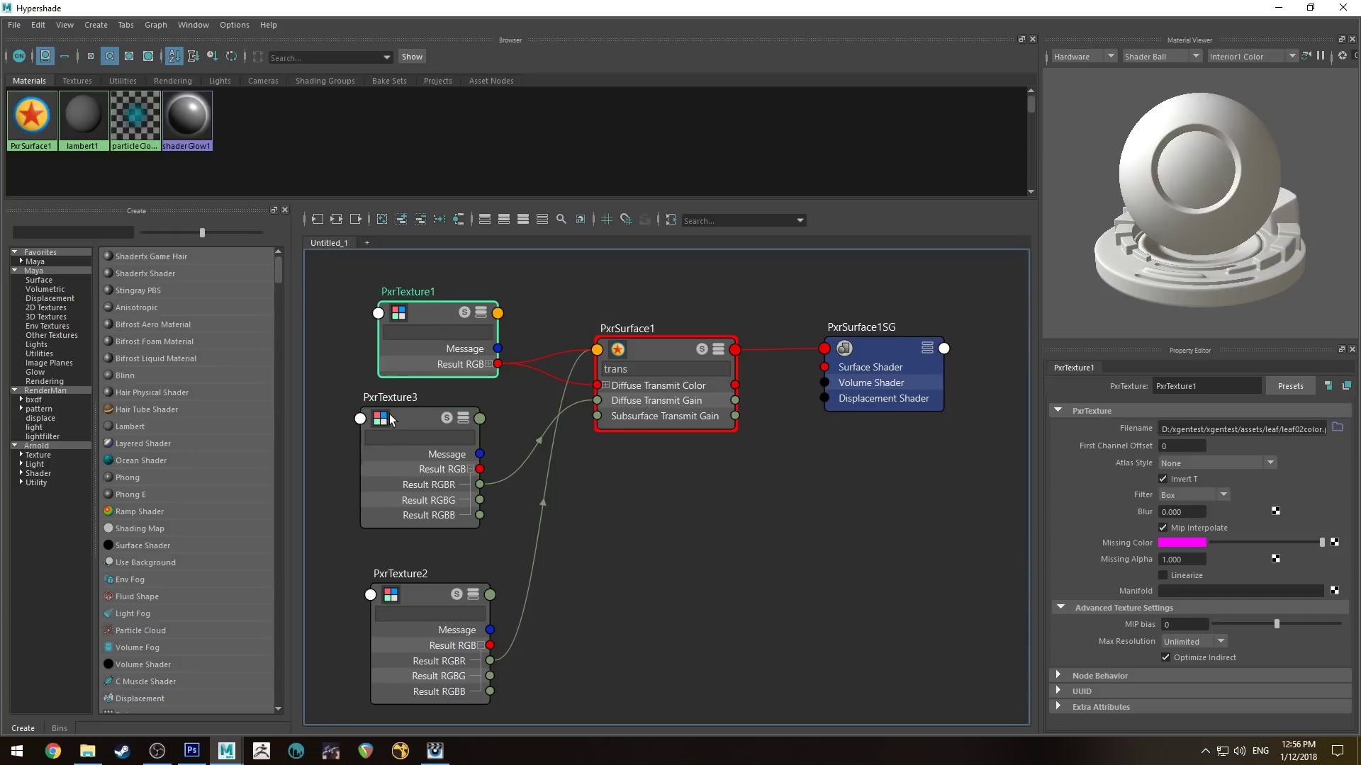
Step: Select PxrTexture2, shrink the Hypershade window, and restart the live RenderMan render
{"action": "left_click_drag", "start_coordinate": [700, 351], "coordinate": [697, 352]}
{"action": "left_click", "coordinate": [434, 593]}
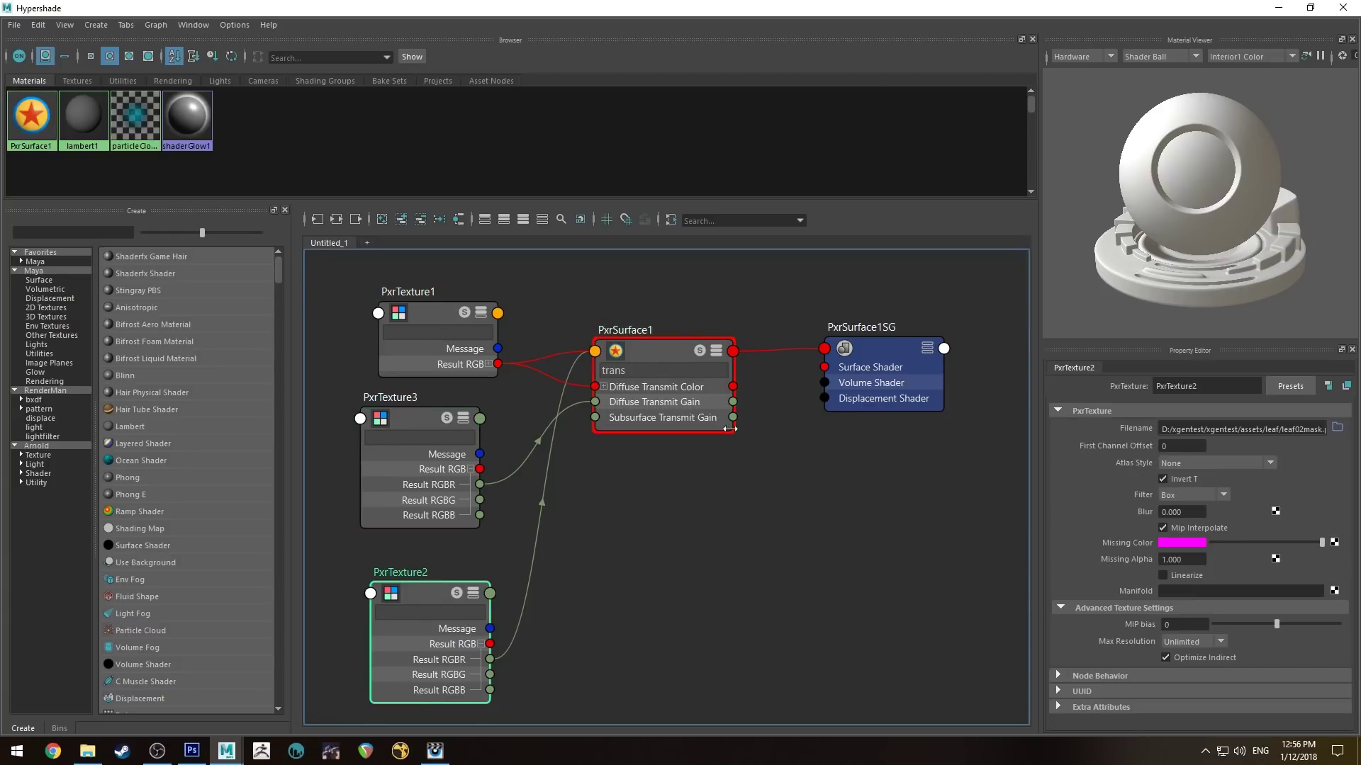
{"action": "left_click_drag", "start_coordinate": [1039, 6], "coordinate": [270, 259]}
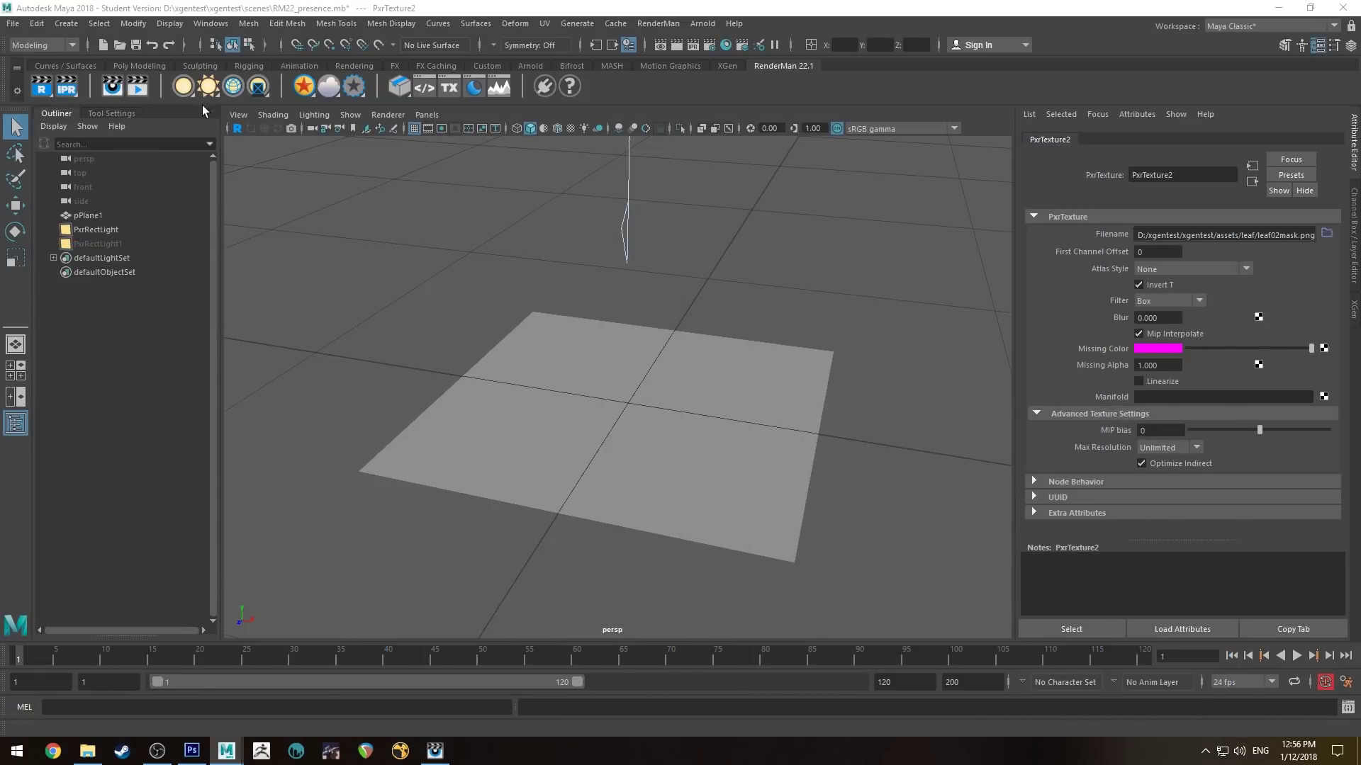
{"action": "left_click", "coordinate": [238, 129]}
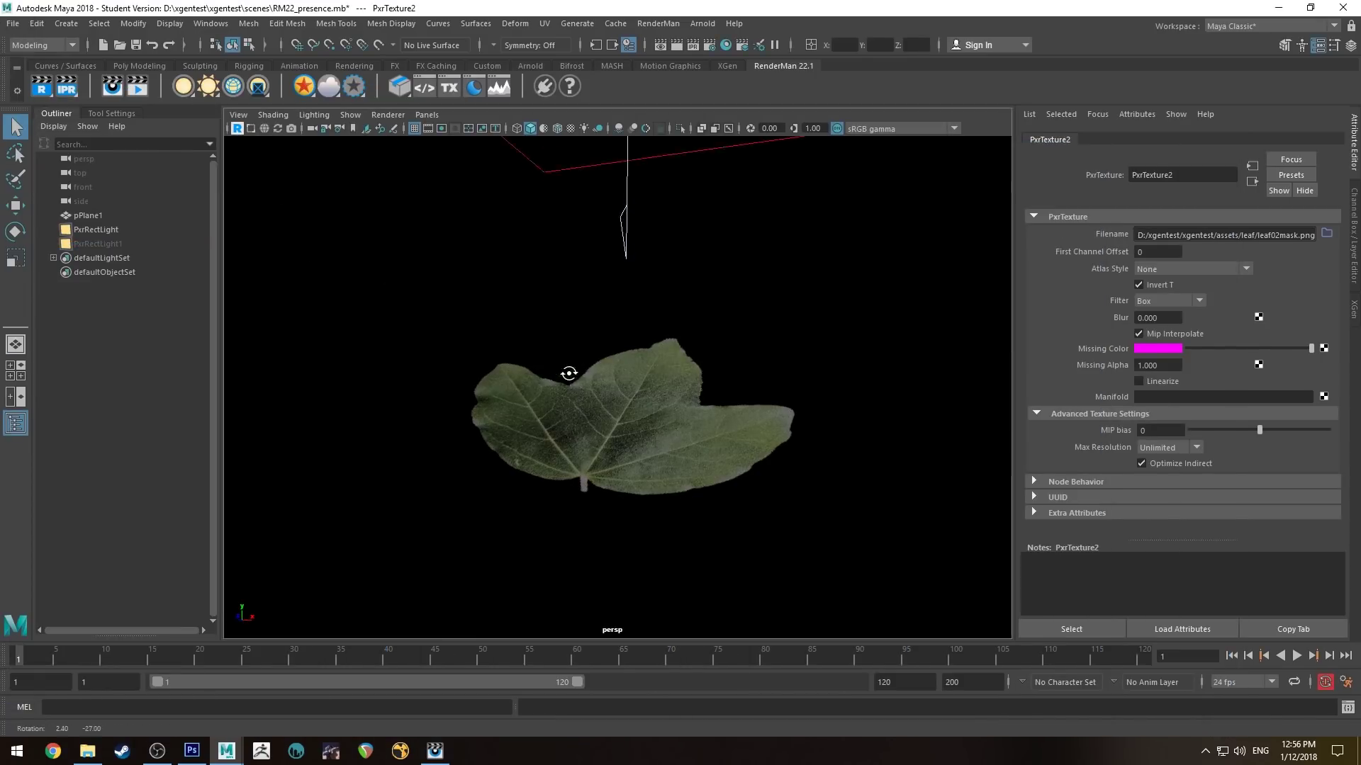
Step: Inspect the textured leaf render from several angles, then select the PxrRectLight above it
{"action": "left_click_drag", "start_coordinate": [568, 367], "coordinate": [571, 322], "text": "alt"}
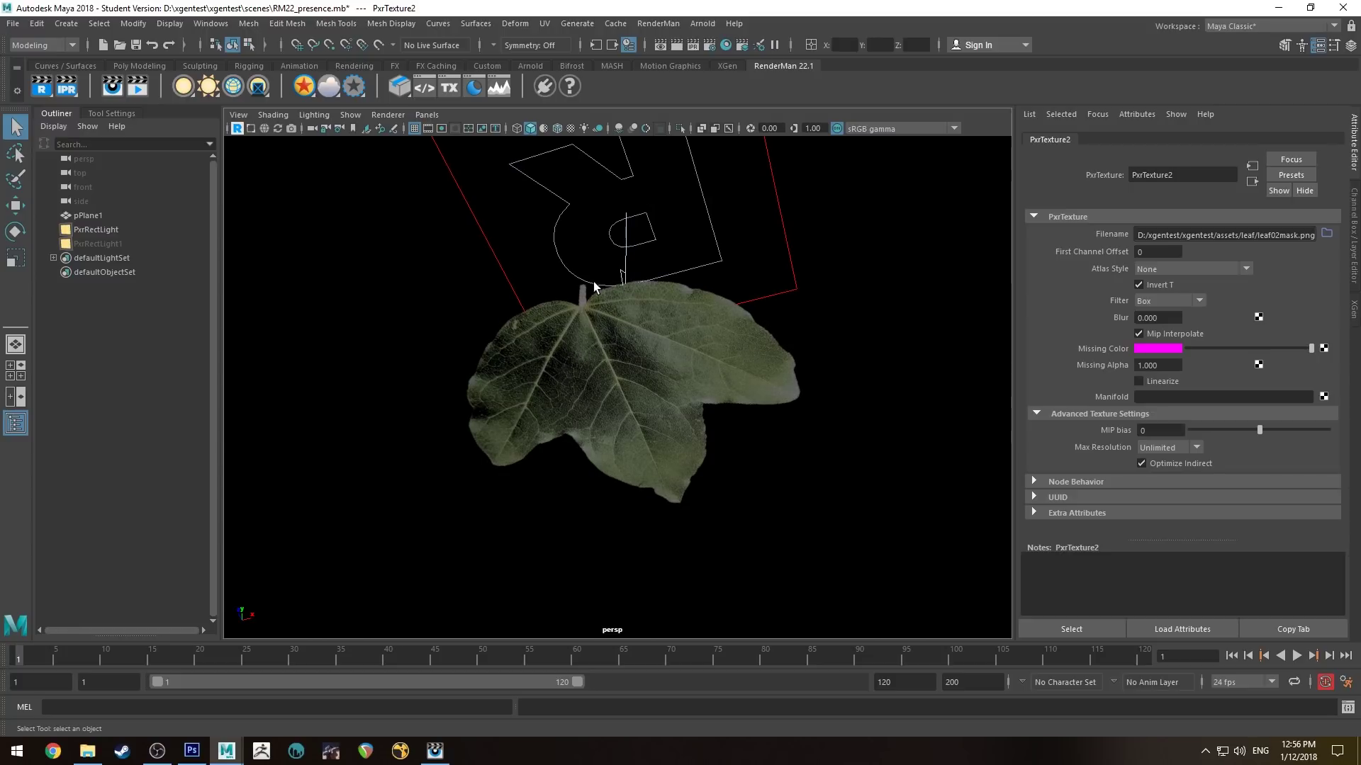
{"action": "left_click_drag", "start_coordinate": [556, 366], "coordinate": [595, 381], "text": "alt"}
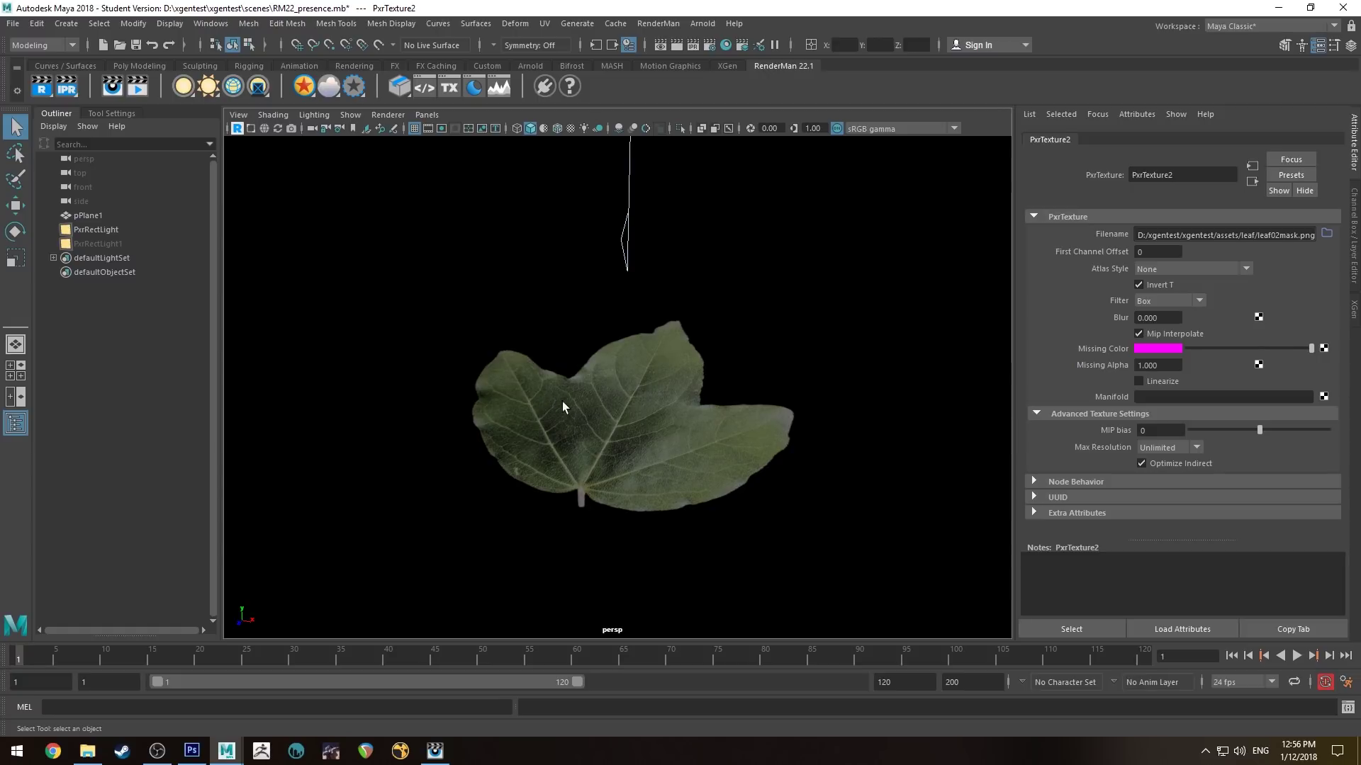
{"action": "left_click_drag", "start_coordinate": [595, 449], "coordinate": [738, 610], "text": "alt"}
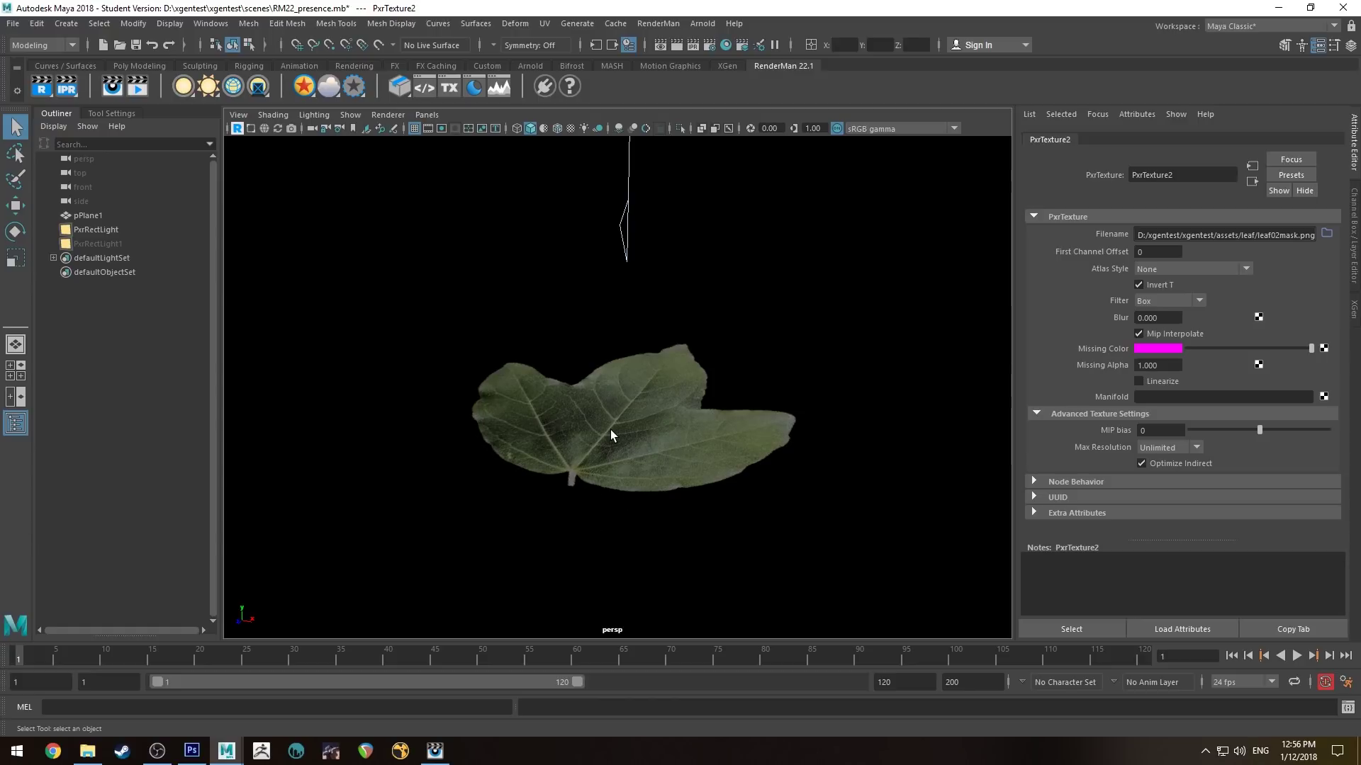
{"action": "left_click_drag", "start_coordinate": [572, 471], "coordinate": [671, 395], "text": "alt"}
{"action": "scroll", "coordinate": [608, 364], "scroll_direction": "up", "scroll_amount": 6}
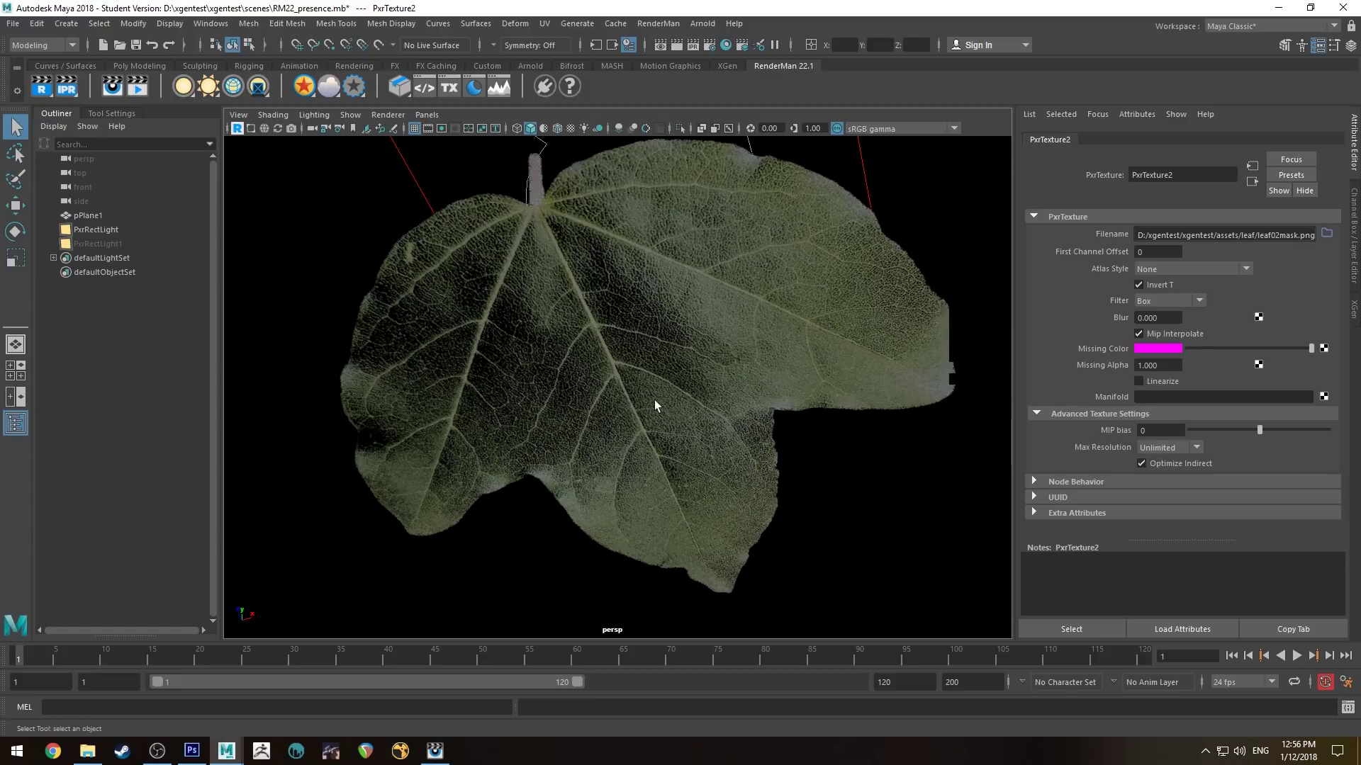
{"action": "left_click_drag", "start_coordinate": [689, 453], "coordinate": [635, 399], "text": "alt"}
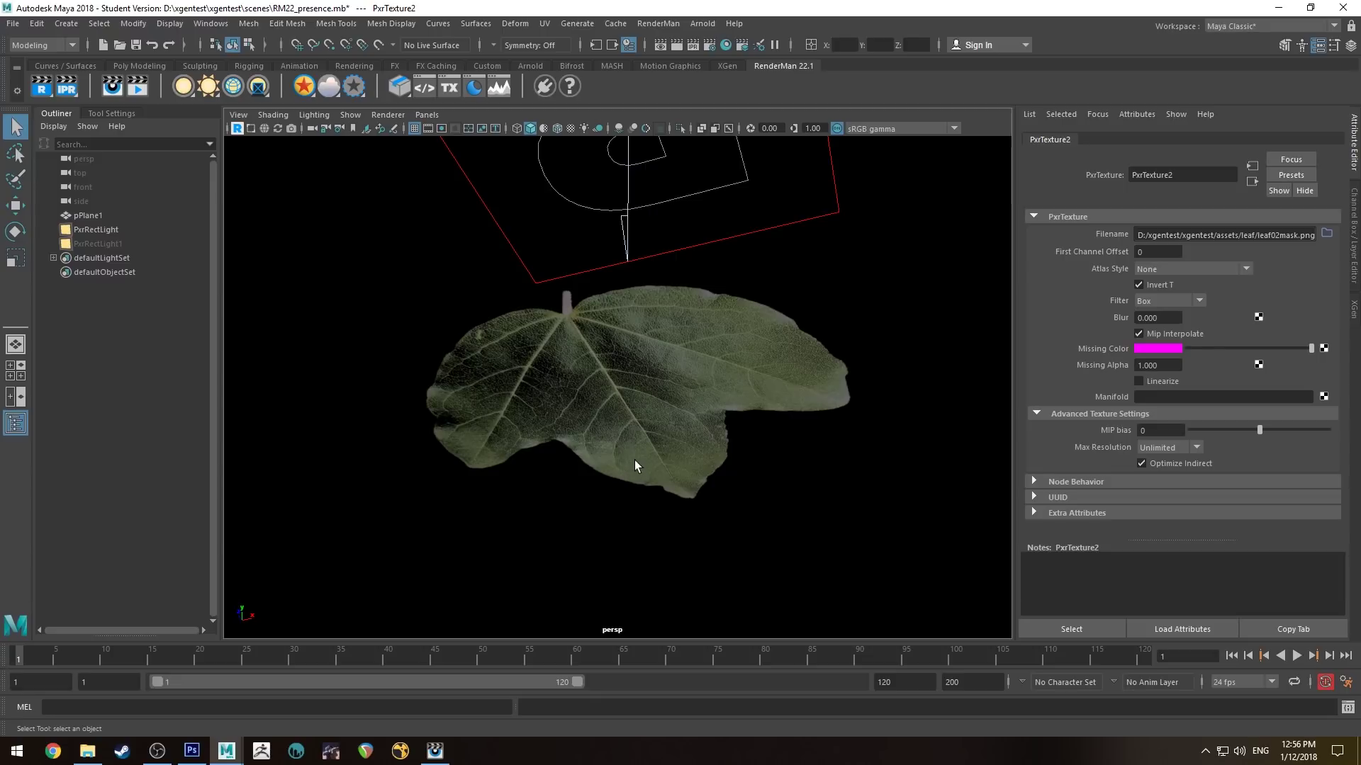
{"action": "left_click_drag", "start_coordinate": [635, 459], "coordinate": [632, 445], "text": "alt"}
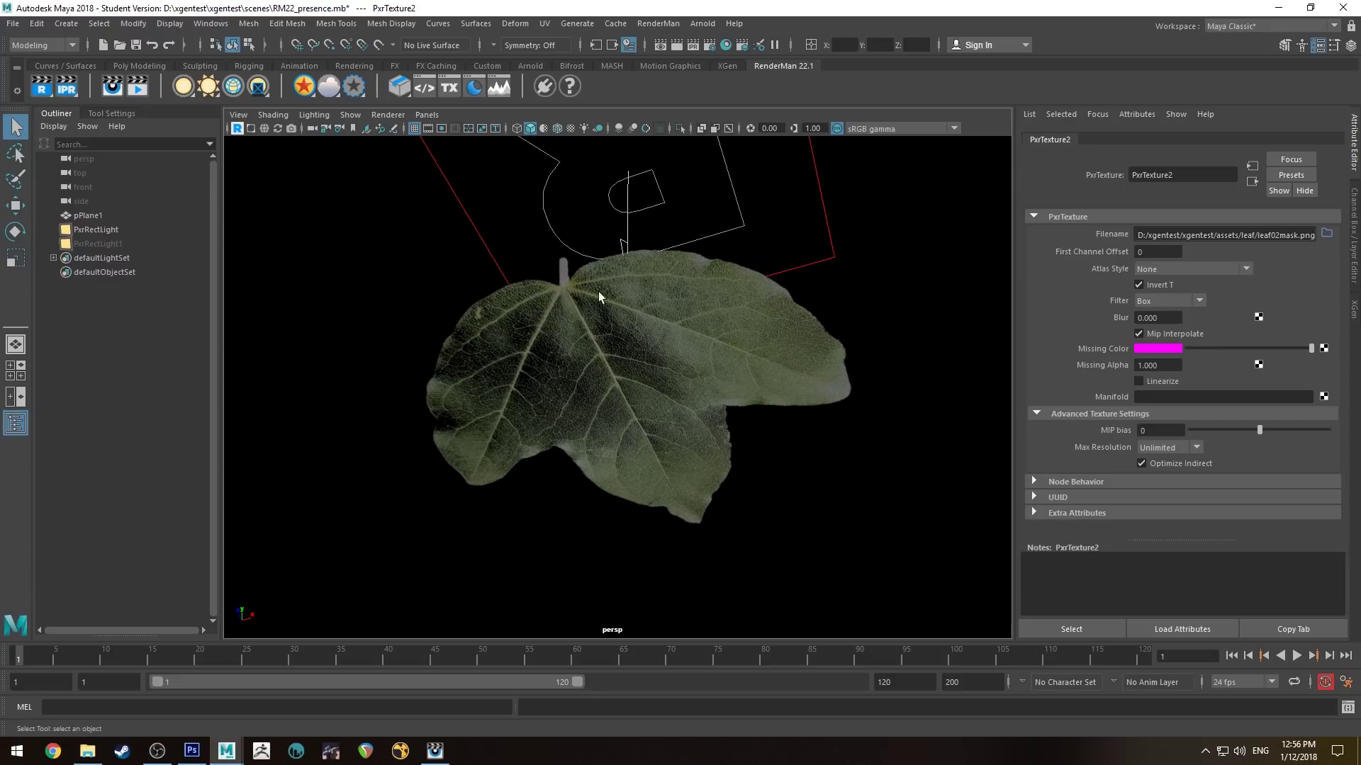
{"action": "left_click", "coordinate": [637, 174]}
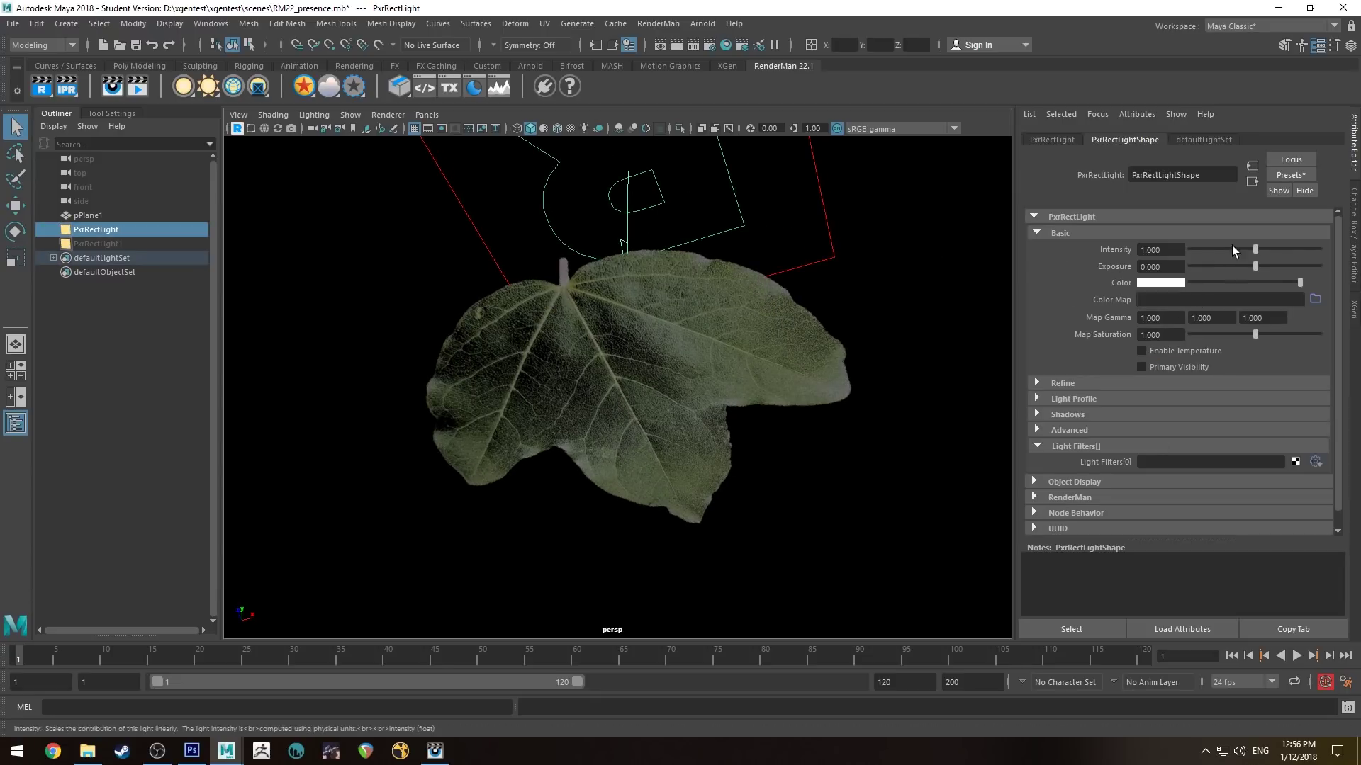
Step: Raise the PxrRectLight Intensity to 1.744 and stop the live RenderMan render
{"action": "left_click_drag", "start_coordinate": [400, 347], "coordinate": [510, 397], "text": "alt"}
{"action": "left_click", "coordinate": [237, 129]}
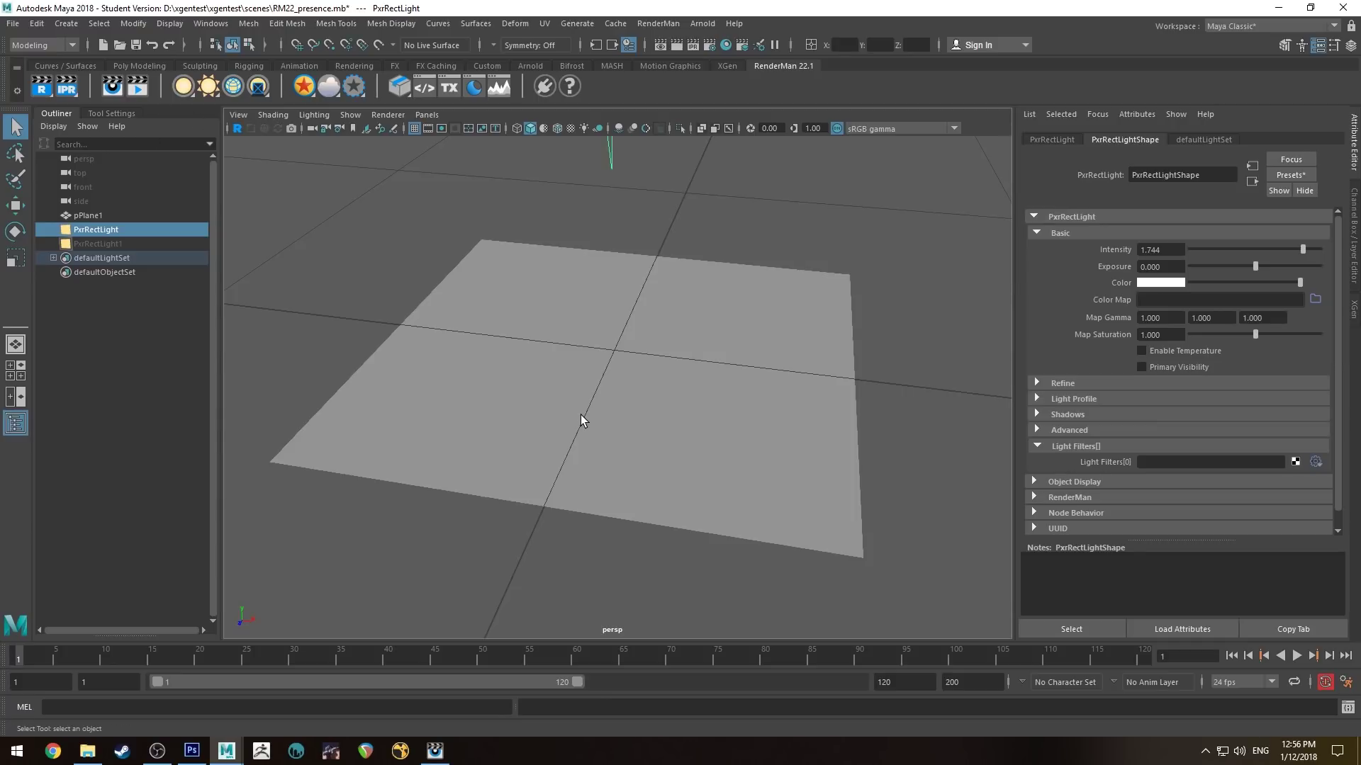